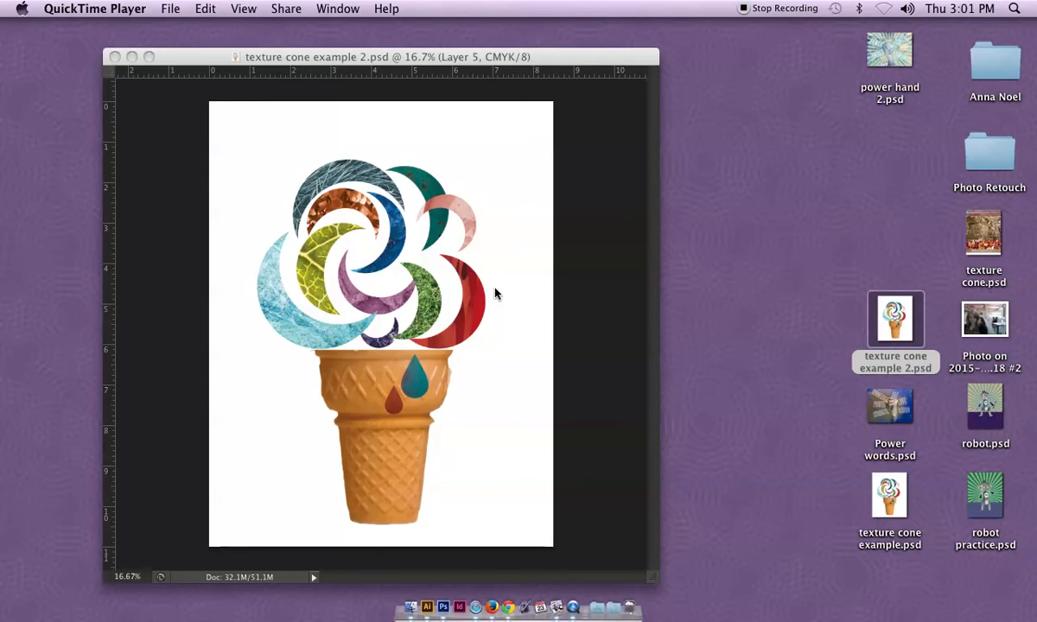
- Minimize the finished example and load texture cone.psd from the desktop
{"action": "left_click", "coordinate": [495, 292]}
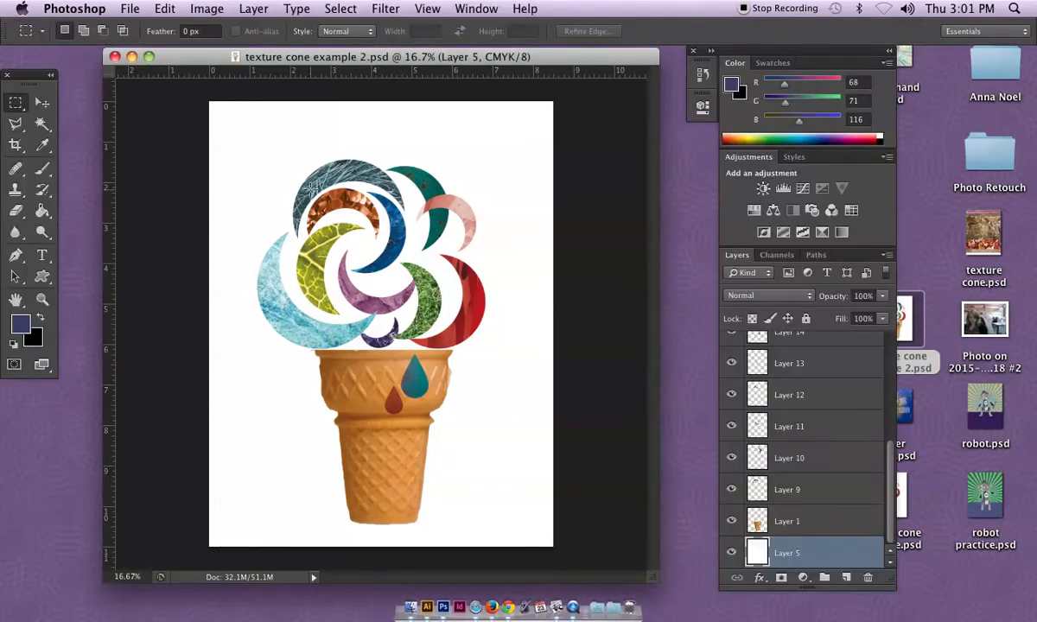
{"action": "left_click", "coordinate": [132, 56]}
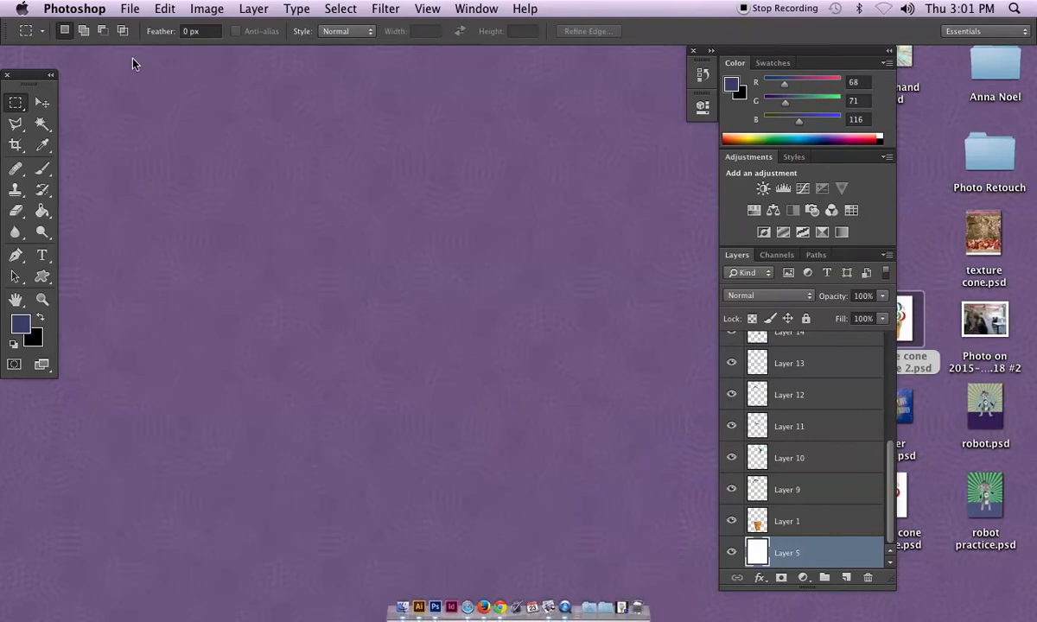
{"action": "left_click", "coordinate": [359, 216]}
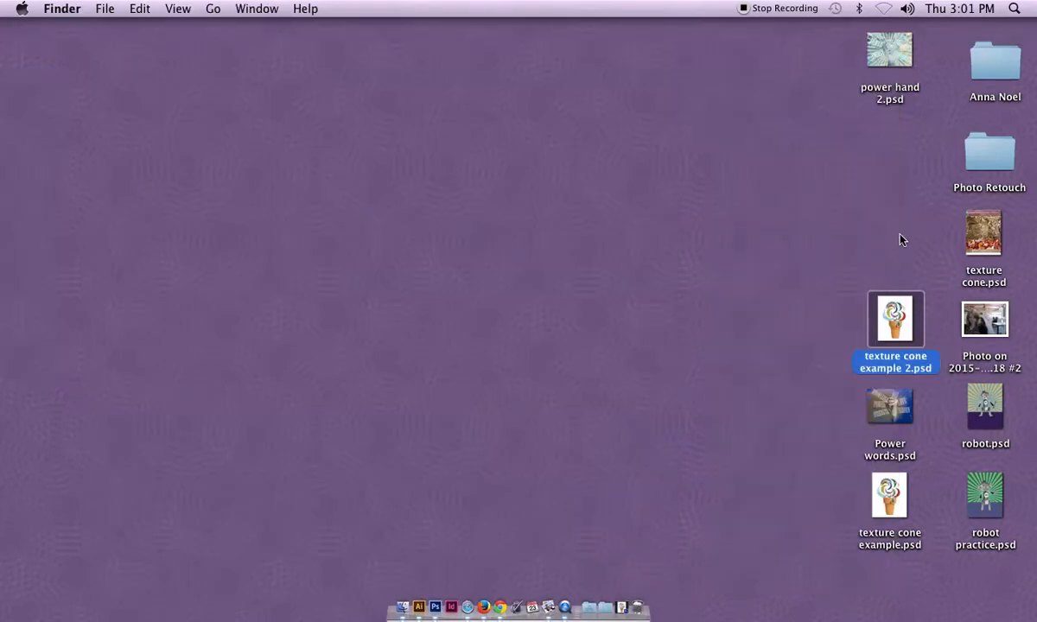
{"action": "double_click", "coordinate": [985, 226]}
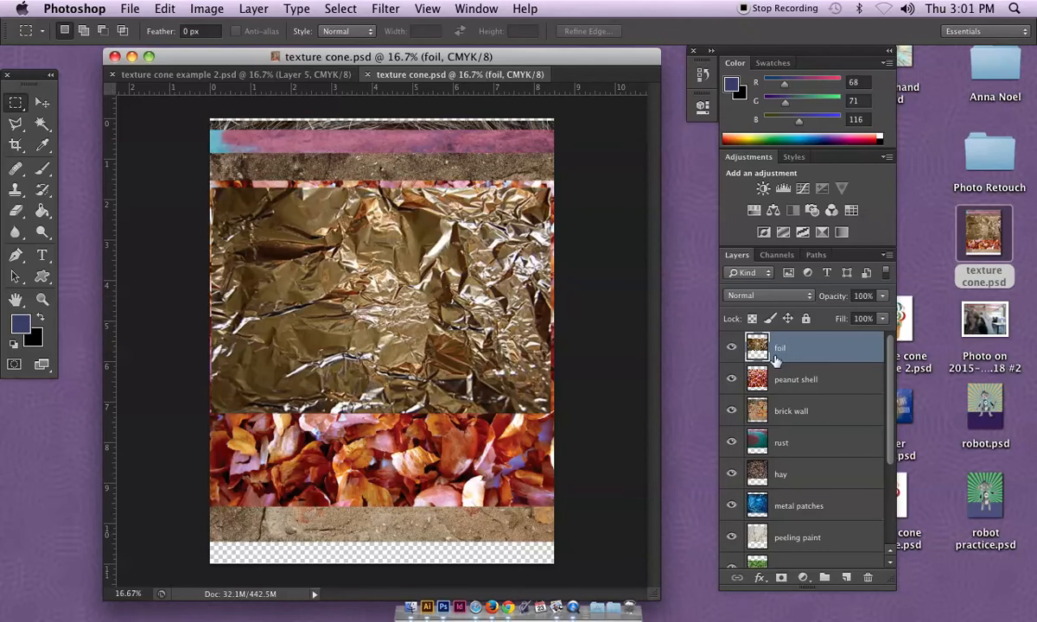
- Hide each texture layer in turn, from foil down to leaf, until the desert texture shows
{"action": "left_click", "coordinate": [780, 380]}
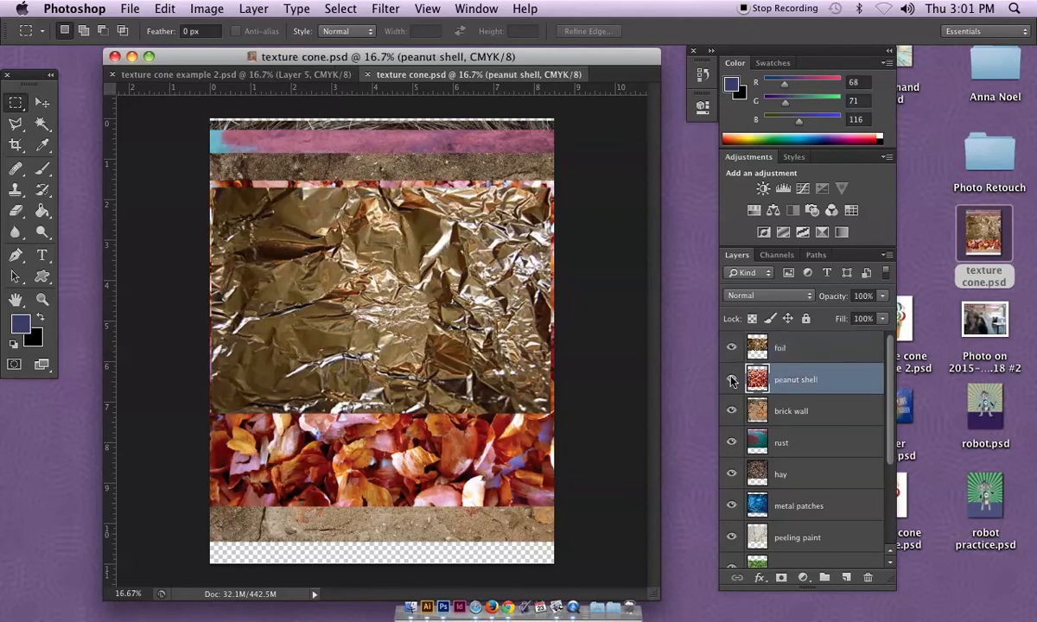
{"action": "left_click", "coordinate": [732, 348]}
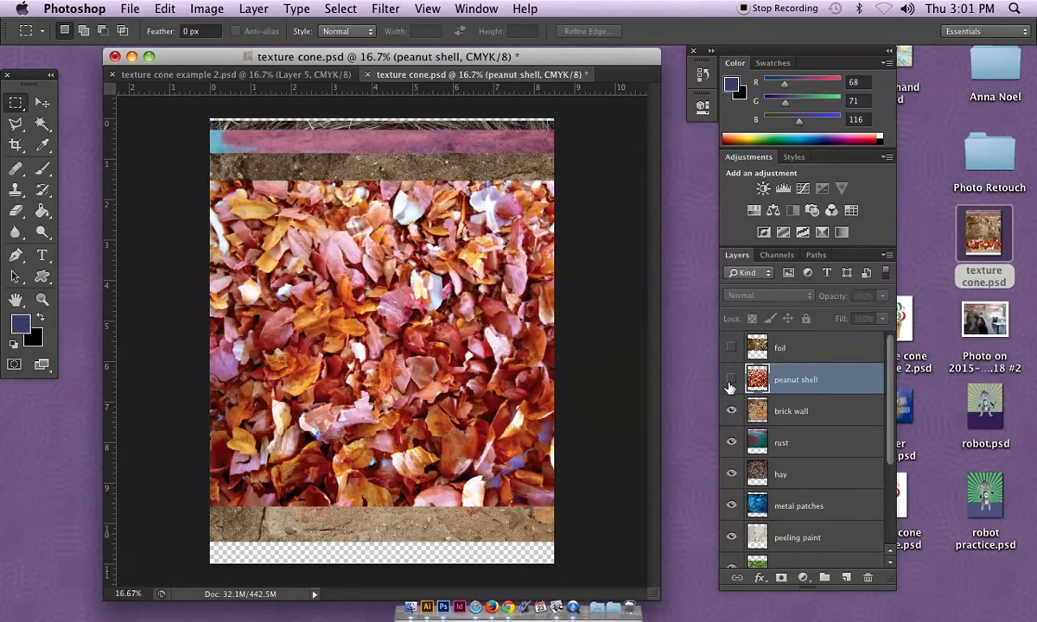
{"action": "left_click", "coordinate": [731, 380]}
{"action": "left_click", "coordinate": [732, 411]}
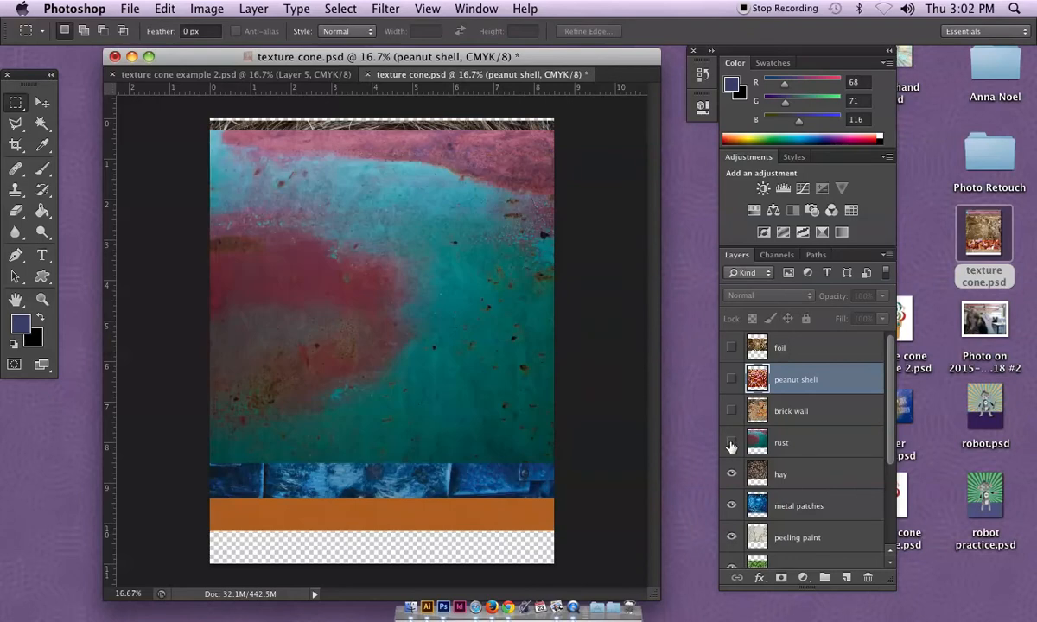
{"action": "left_click", "coordinate": [732, 443]}
{"action": "left_click", "coordinate": [732, 473]}
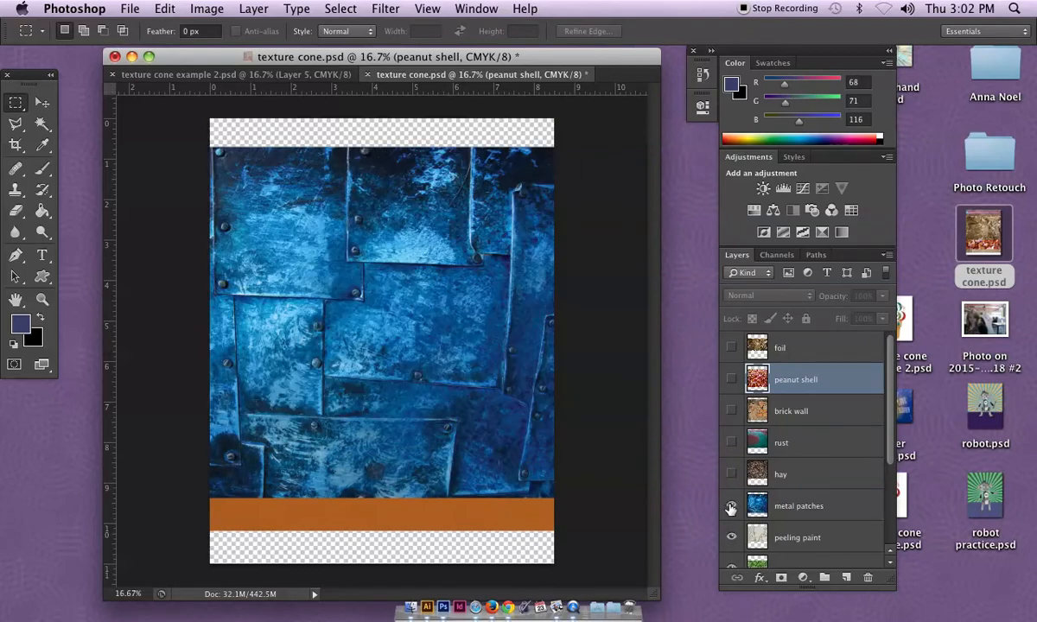
{"action": "left_click", "coordinate": [732, 507]}
{"action": "left_click", "coordinate": [732, 538]}
{"action": "scroll", "coordinate": [732, 519], "scroll_direction": "down", "scroll_amount": 2}
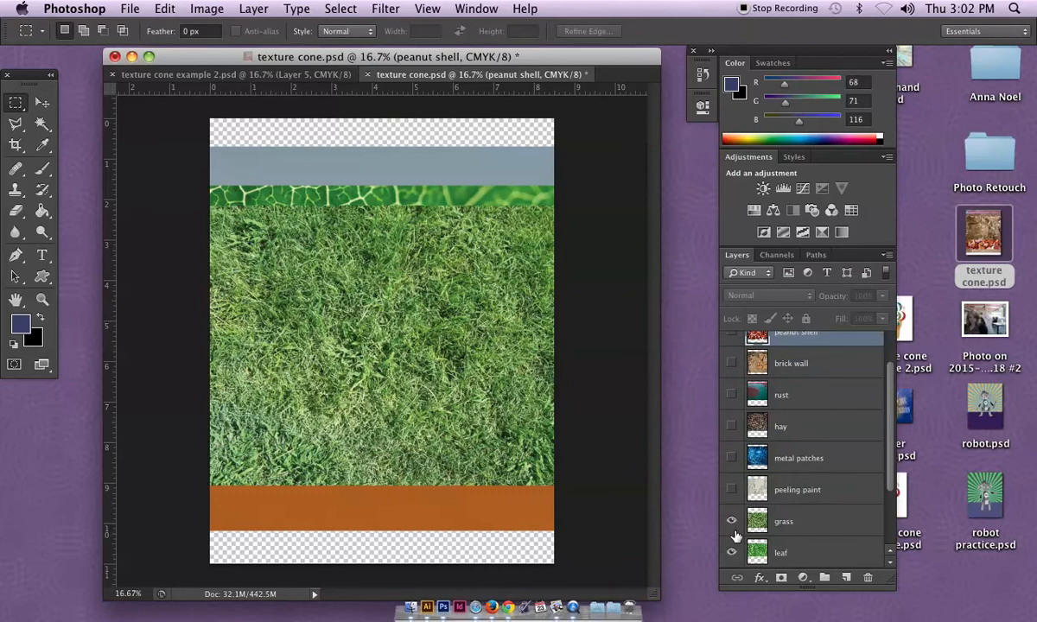
{"action": "scroll", "coordinate": [732, 518], "scroll_direction": "down", "scroll_amount": 1}
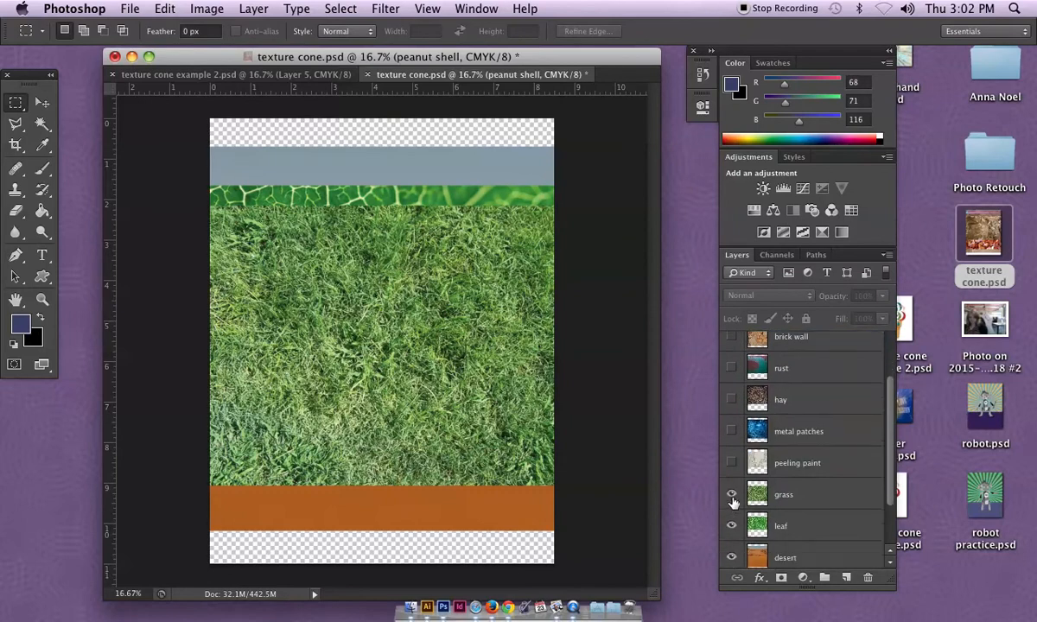
{"action": "left_click", "coordinate": [731, 496]}
{"action": "left_click", "coordinate": [732, 525]}
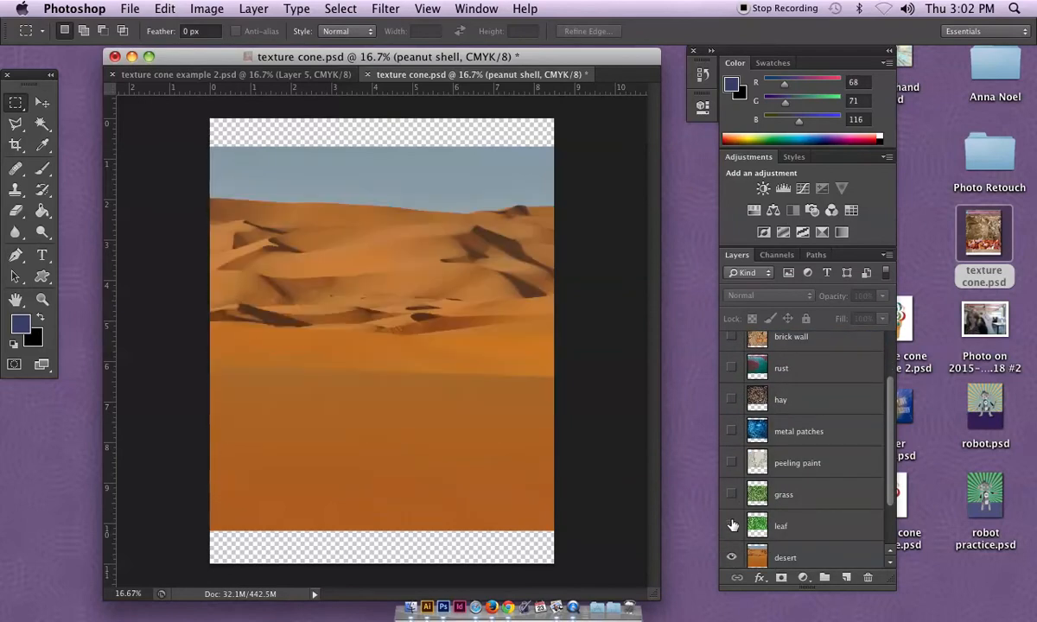
- Make every texture layer visible again, from grass back up to foil
{"action": "left_click", "coordinate": [732, 494]}
{"action": "left_click", "coordinate": [732, 462]}
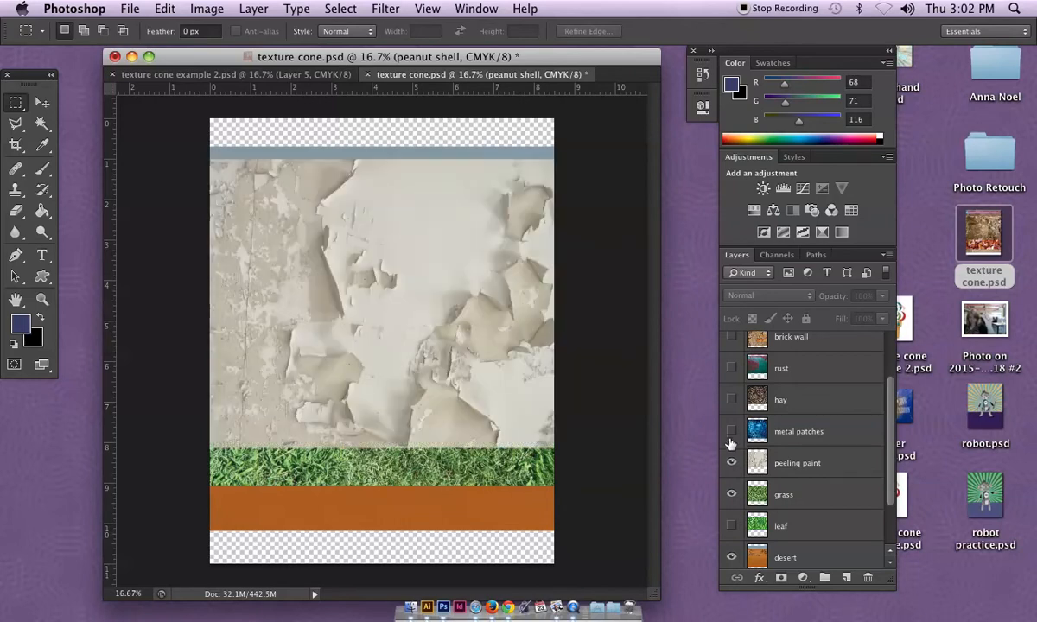
{"action": "left_click", "coordinate": [731, 432]}
{"action": "left_click", "coordinate": [732, 399]}
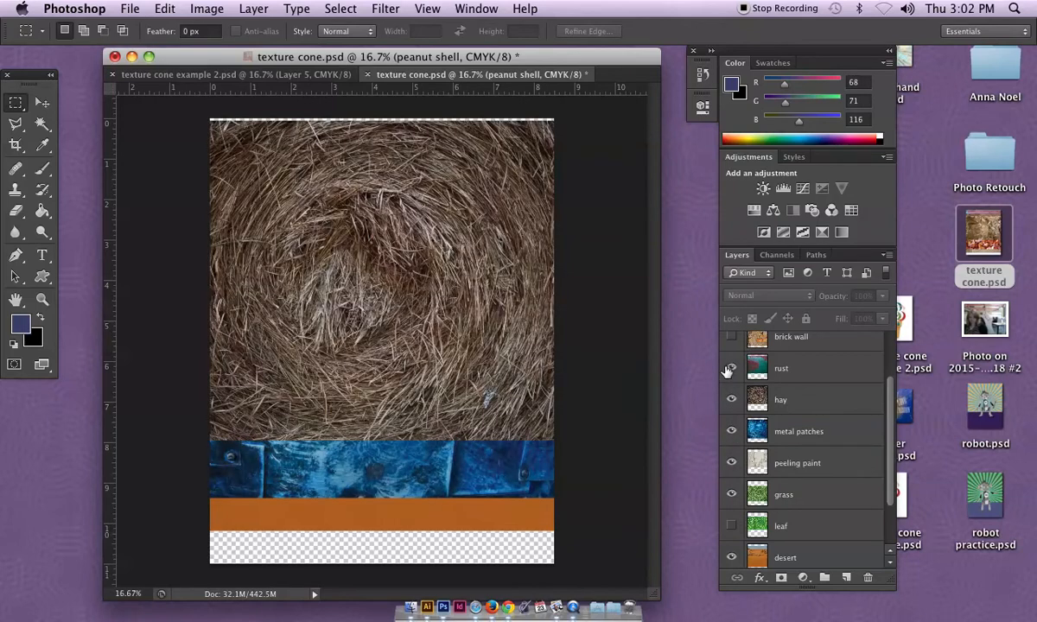
{"action": "left_click", "coordinate": [731, 368]}
{"action": "scroll", "coordinate": [735, 380], "scroll_direction": "up", "scroll_amount": 3}
{"action": "left_click", "coordinate": [732, 411]}
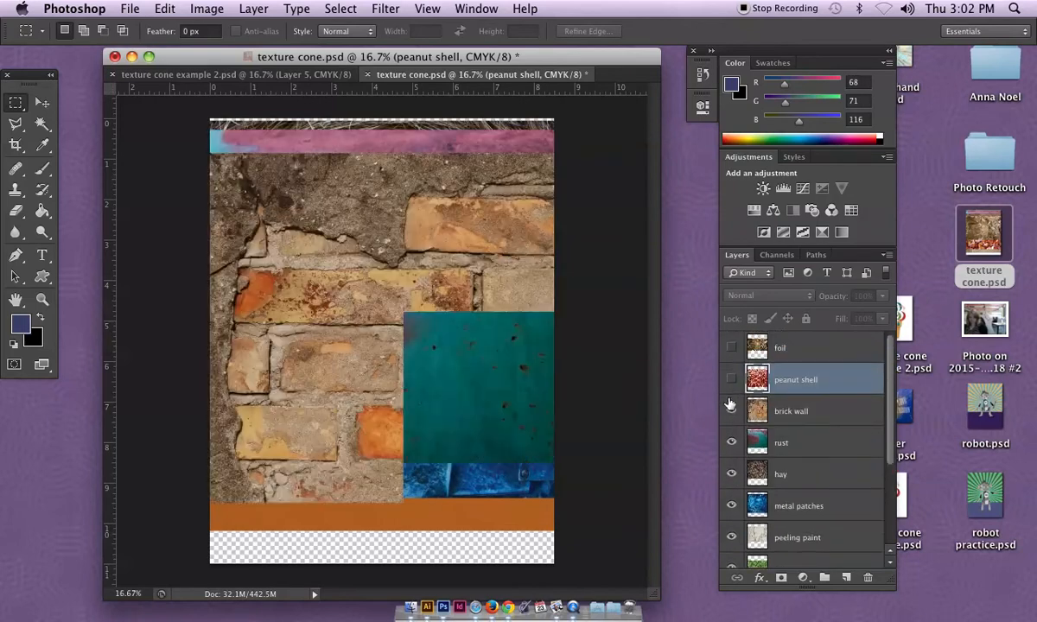
{"action": "left_click", "coordinate": [732, 379]}
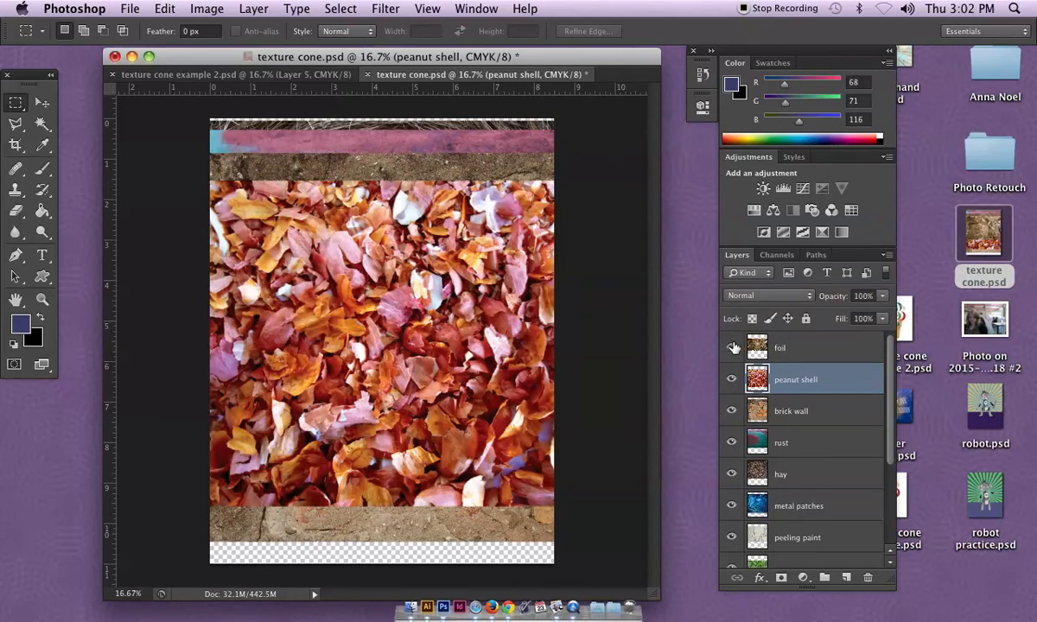
{"action": "left_click", "coordinate": [734, 347]}
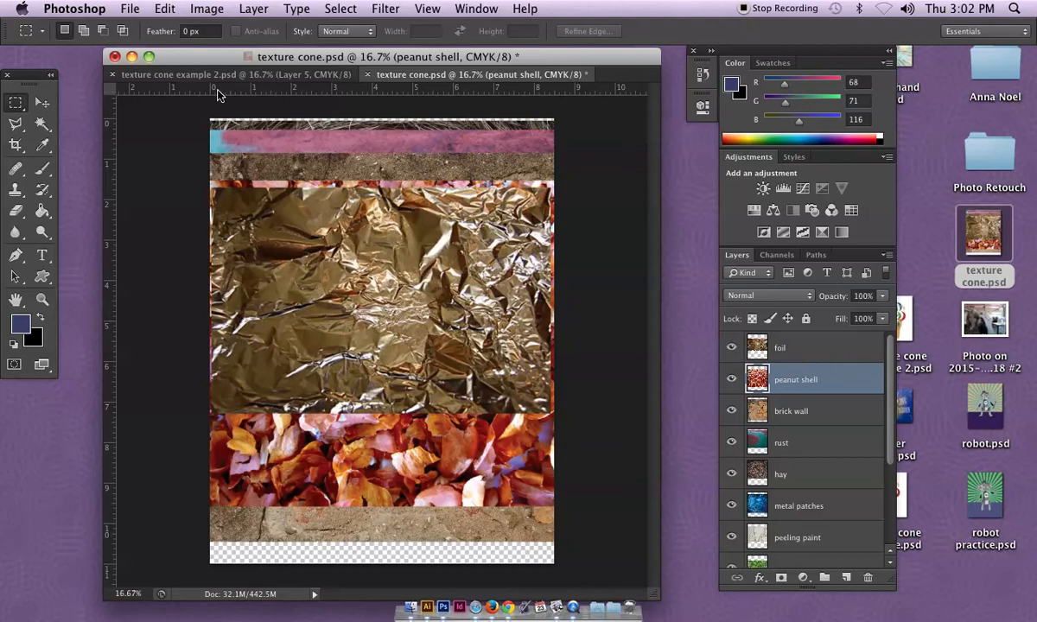
- Start a new document named texture cone tutorial sized 8.5 × 11 inches at 300 ppi
{"action": "left_click", "coordinate": [129, 9]}
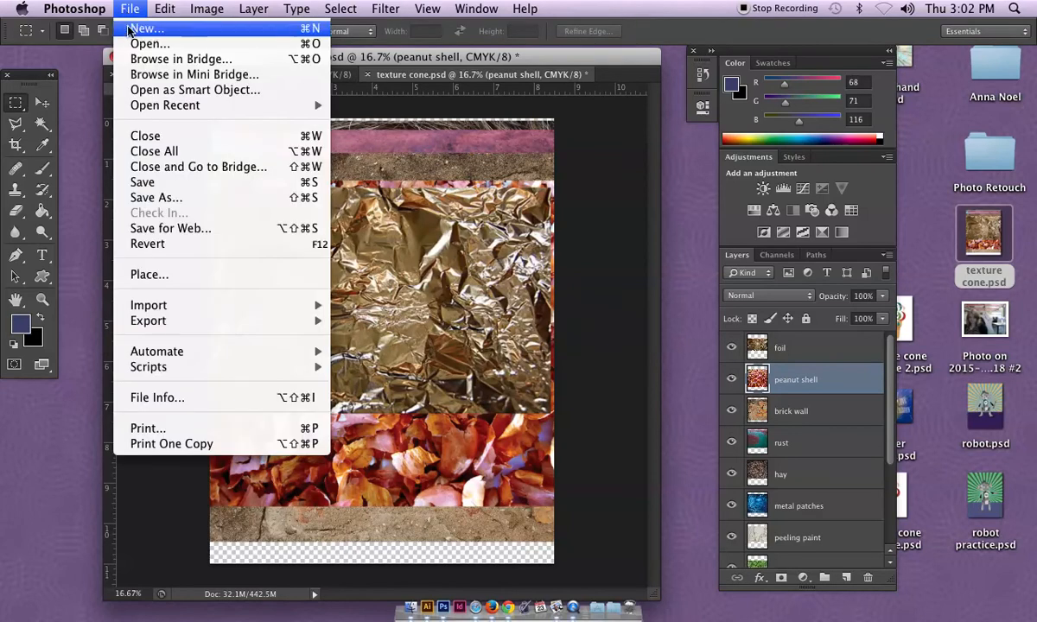
{"action": "left_click", "coordinate": [145, 28]}
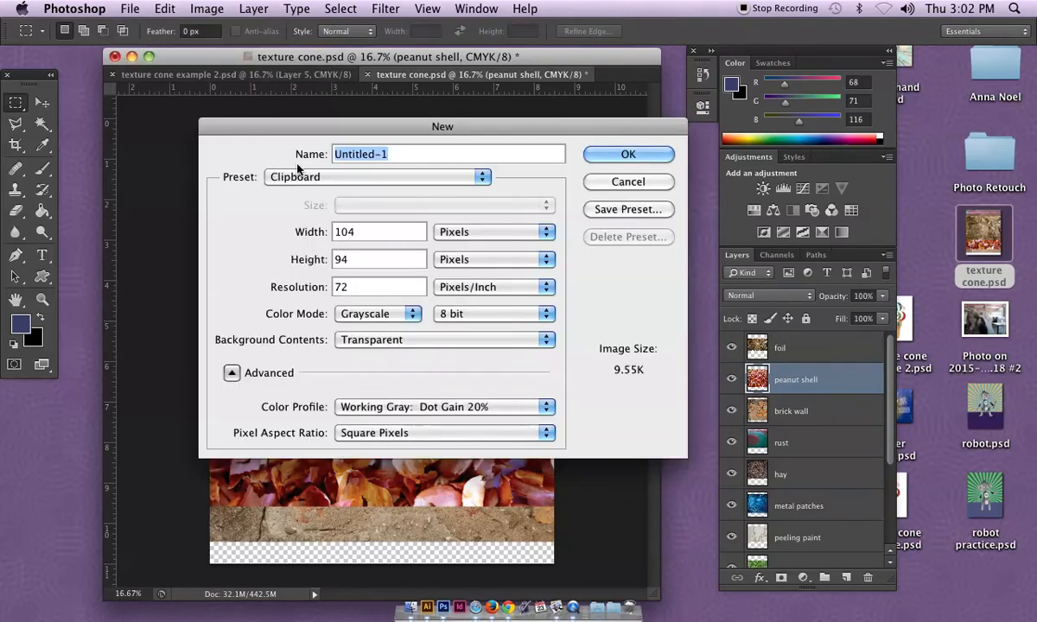
{"action": "type", "text": "text"}
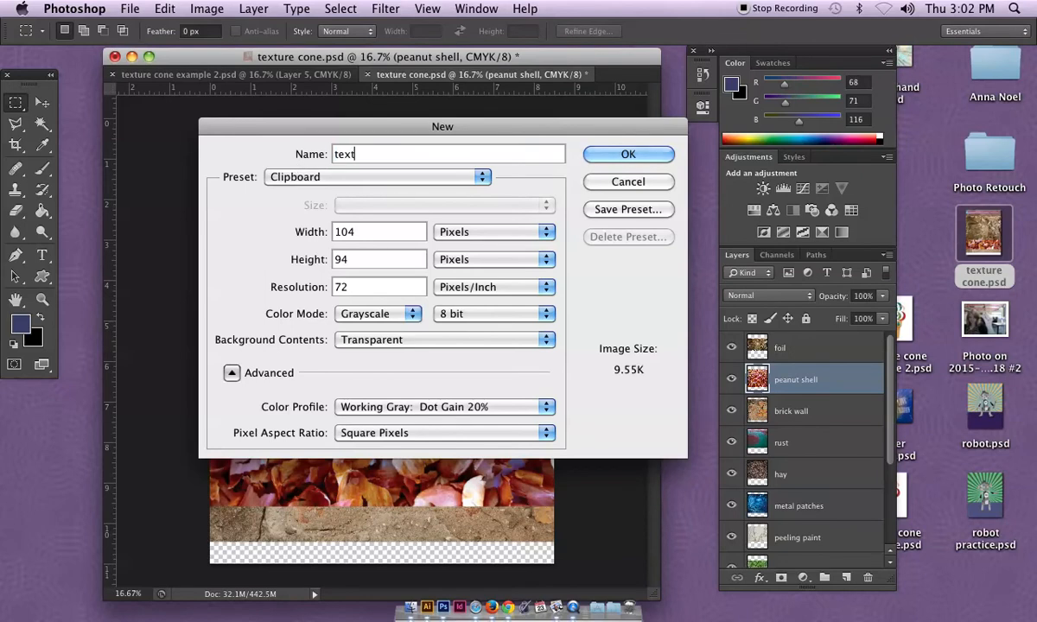
{"action": "type", "text": "ure cone t"}
{"action": "type", "text": "utori"}
{"action": "type", "text": "al"}
{"action": "left_click", "coordinate": [495, 232]}
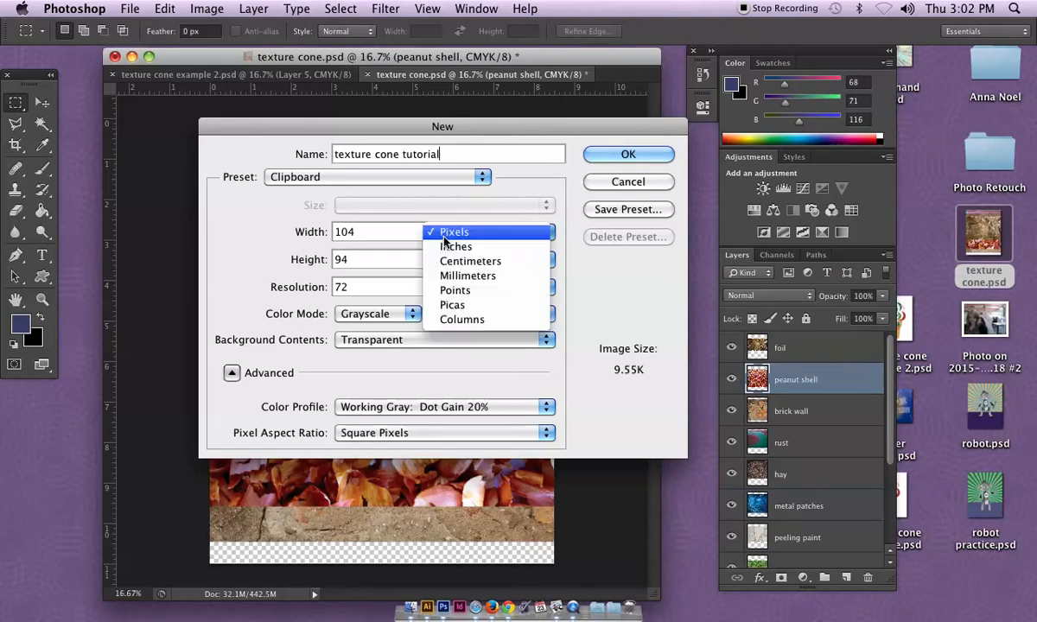
{"action": "left_click", "coordinate": [455, 246]}
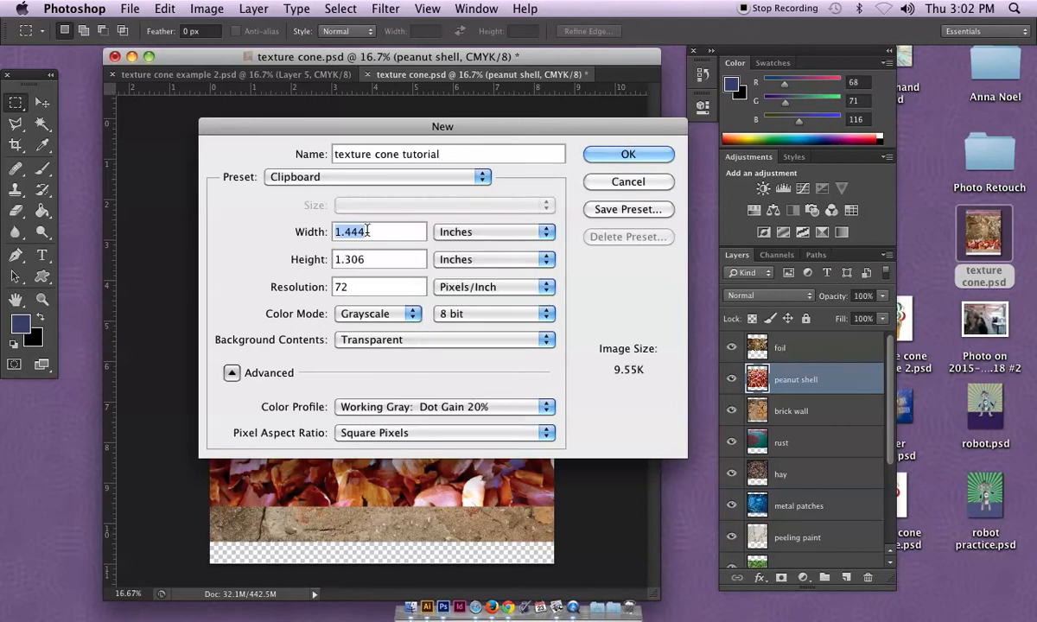
{"action": "type", "text": "8.5"}
{"action": "key", "text": "Tab"}
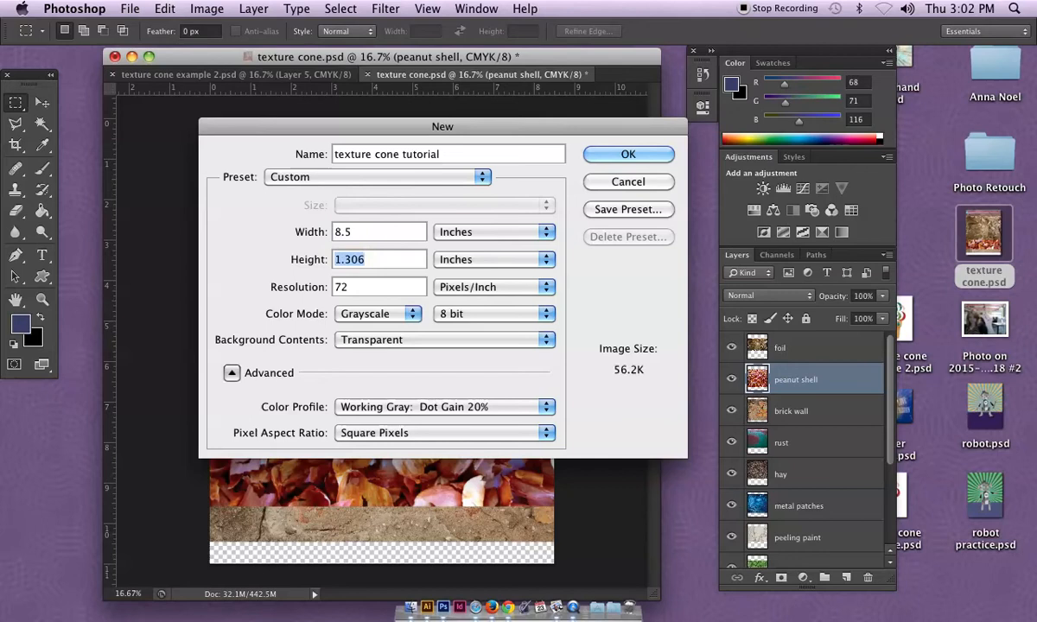
{"action": "type", "text": "11"}
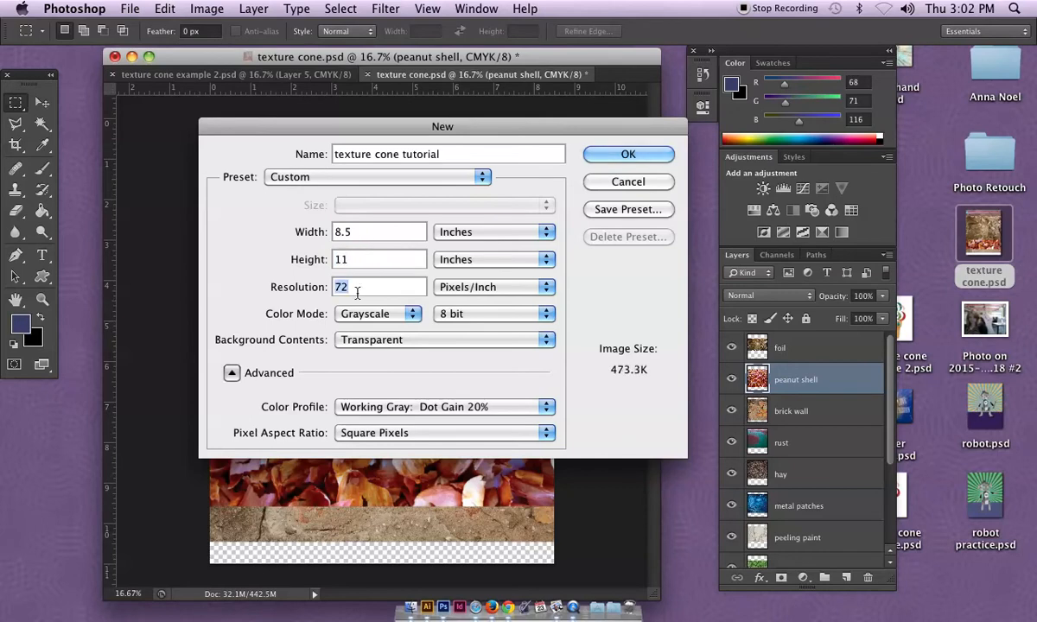
{"action": "type", "text": "300"}
- Set the new document to RGB Color with a white background and create it
{"action": "left_click", "coordinate": [411, 314]}
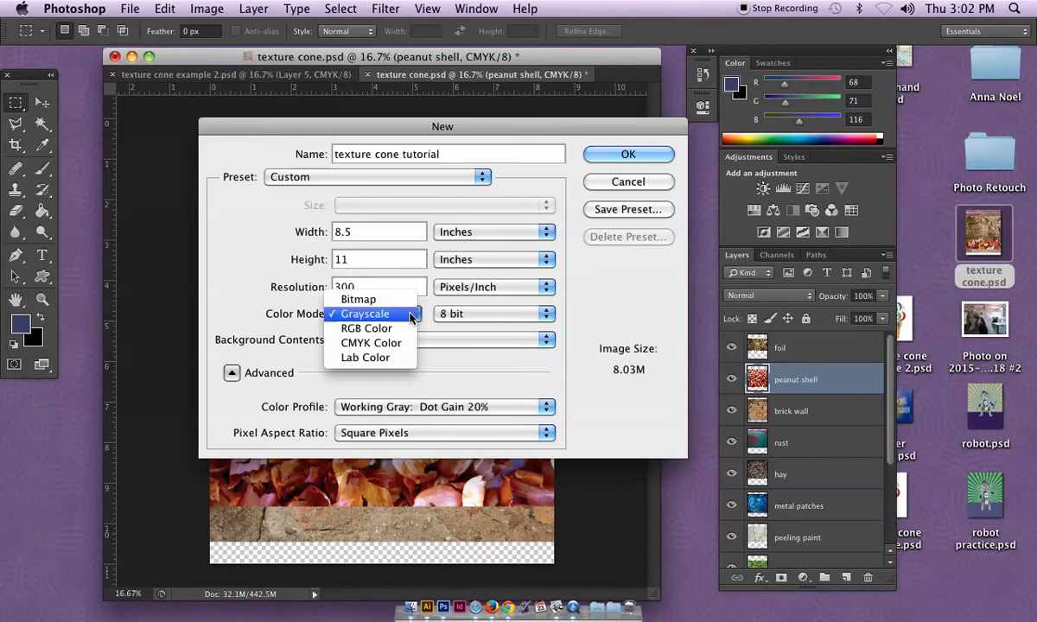
{"action": "left_click", "coordinate": [371, 328]}
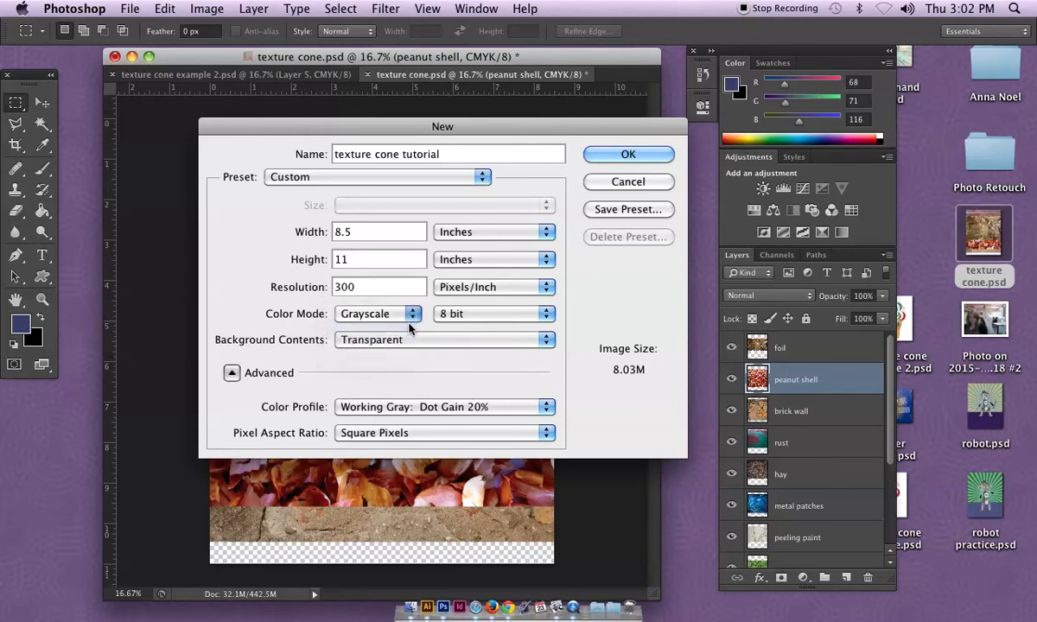
{"action": "left_click", "coordinate": [469, 341]}
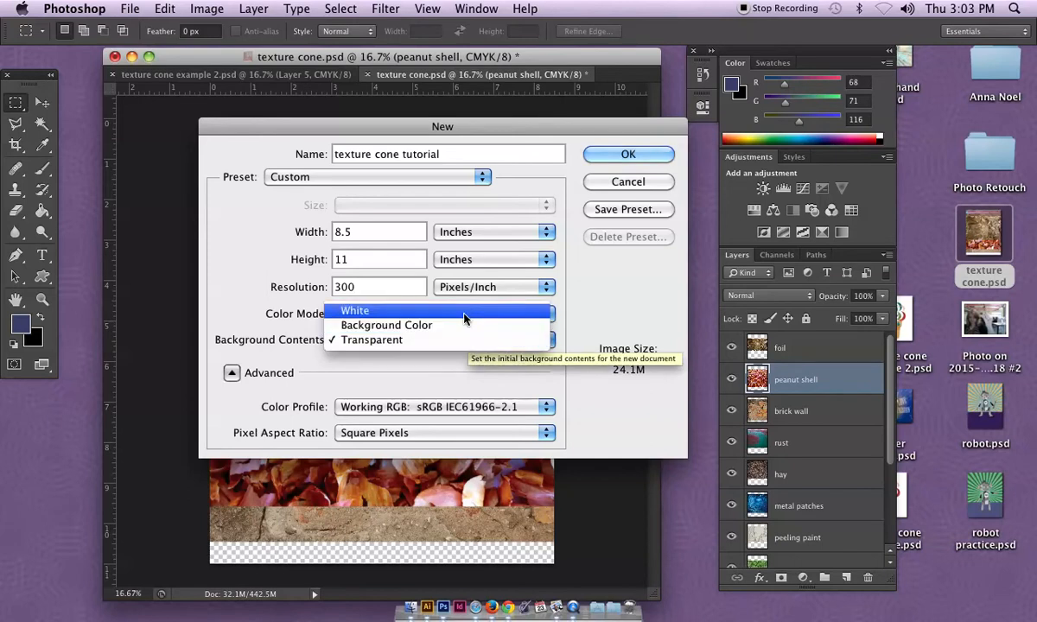
{"action": "left_click", "coordinate": [434, 310]}
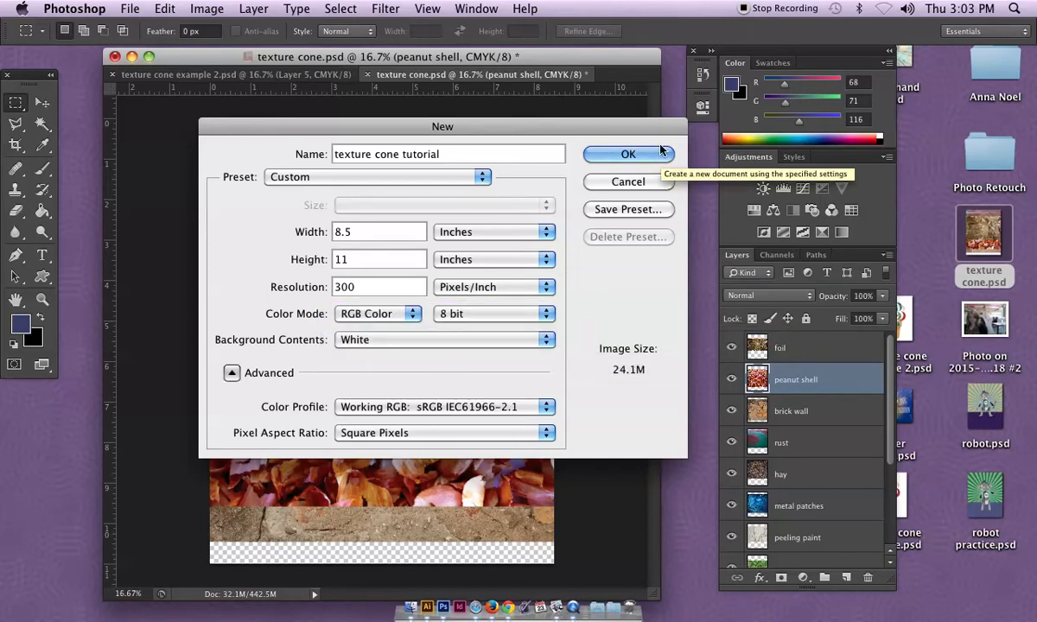
{"action": "left_click", "coordinate": [628, 154]}
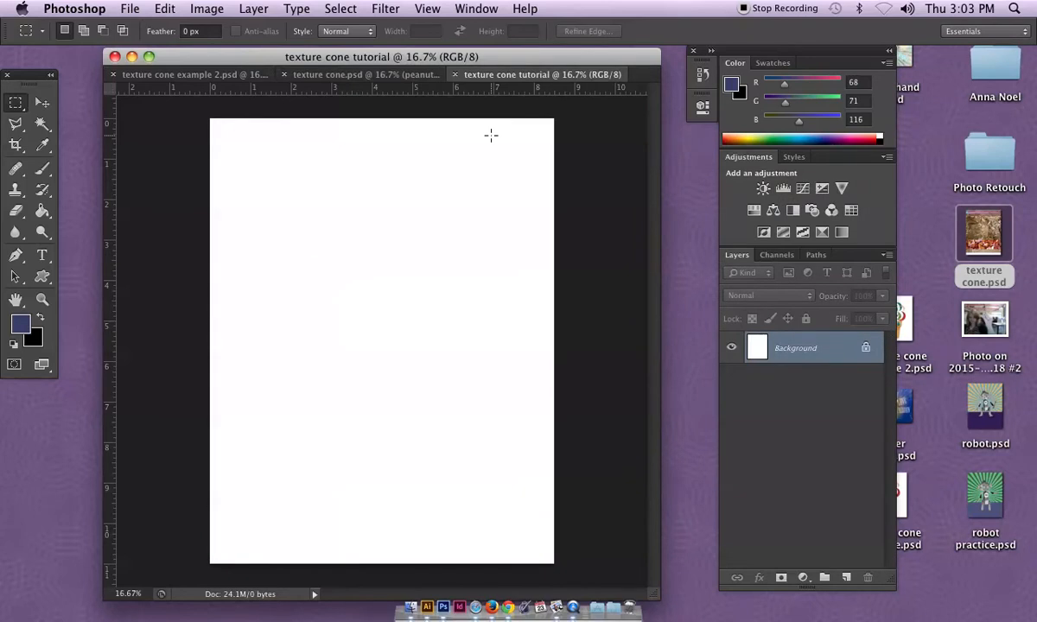
- Close the finished example and float the blank tutorial document in its own window
{"action": "left_click", "coordinate": [298, 74]}
{"action": "left_click", "coordinate": [208, 76]}
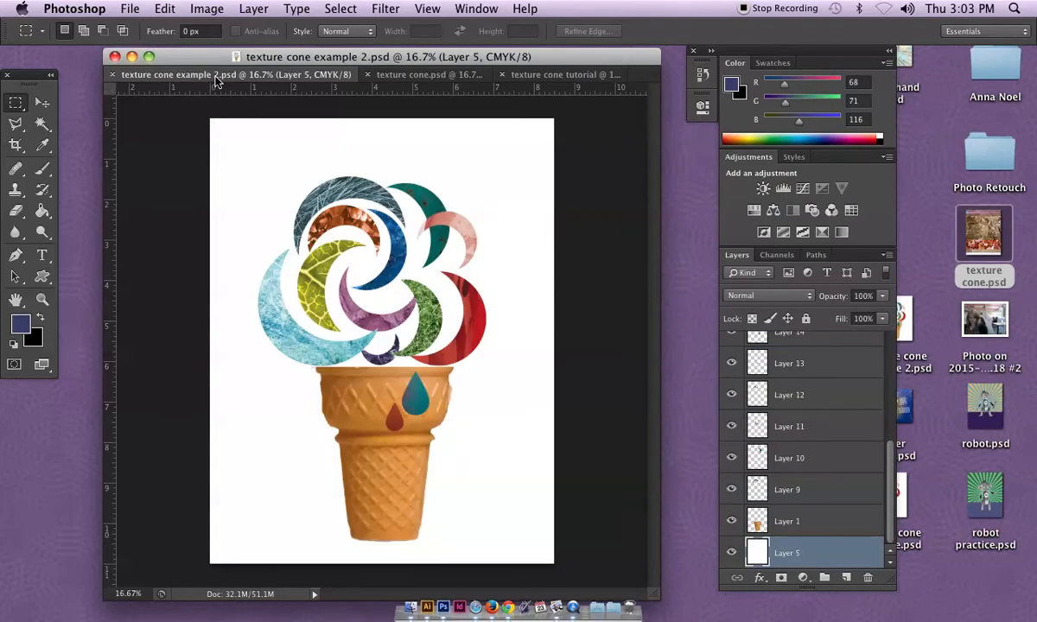
{"action": "left_click", "coordinate": [114, 75]}
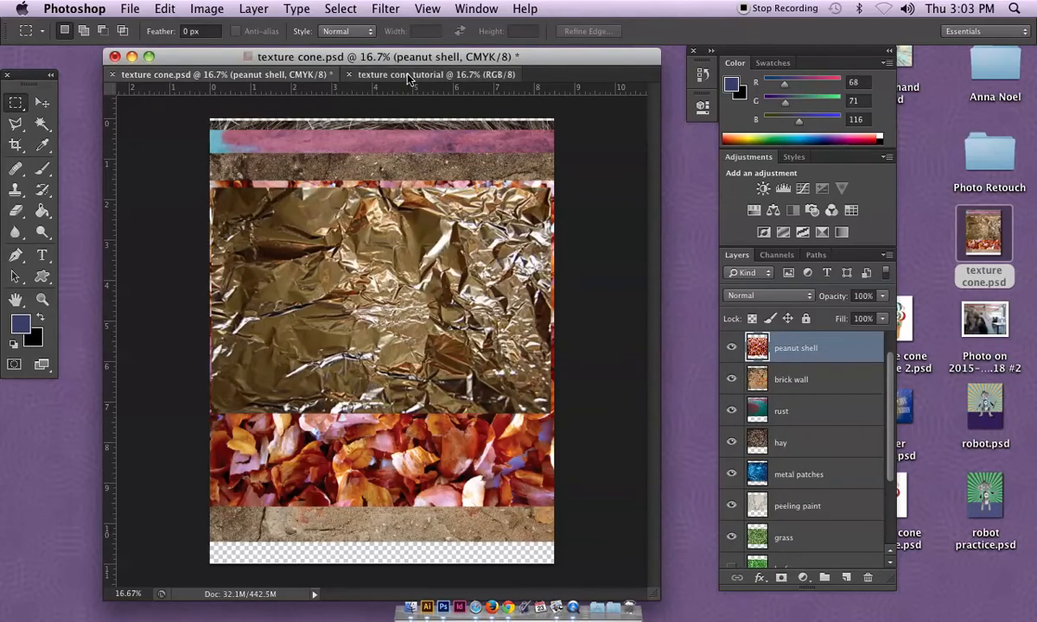
{"action": "left_click_drag", "start_coordinate": [406, 75], "coordinate": [423, 115]}
{"action": "left_click_drag", "start_coordinate": [531, 95], "coordinate": [415, 110]}
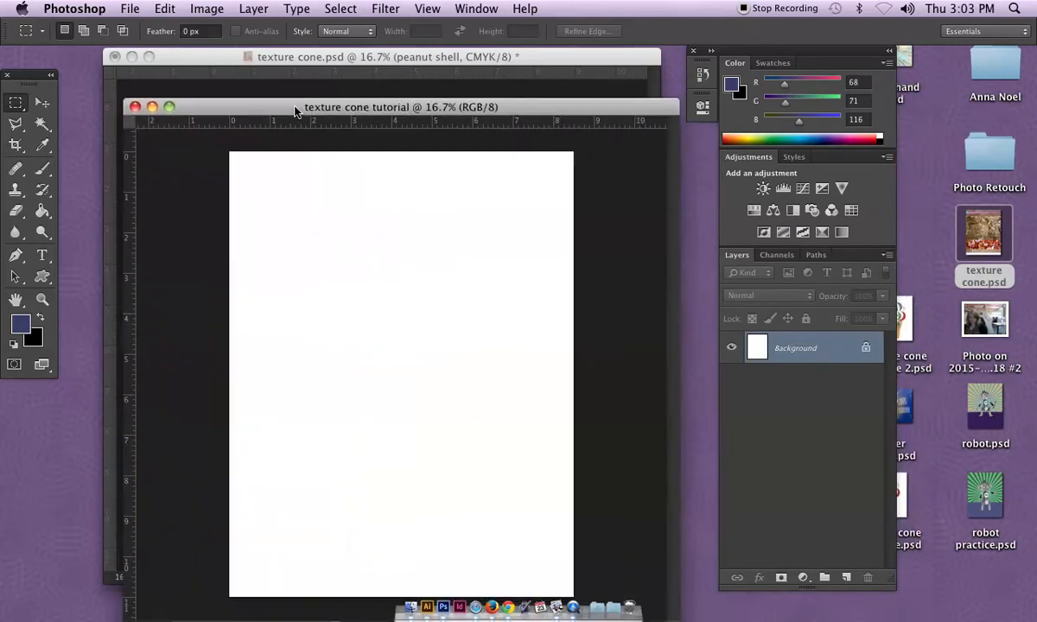
{"action": "left_click_drag", "start_coordinate": [341, 56], "coordinate": [411, 102]}
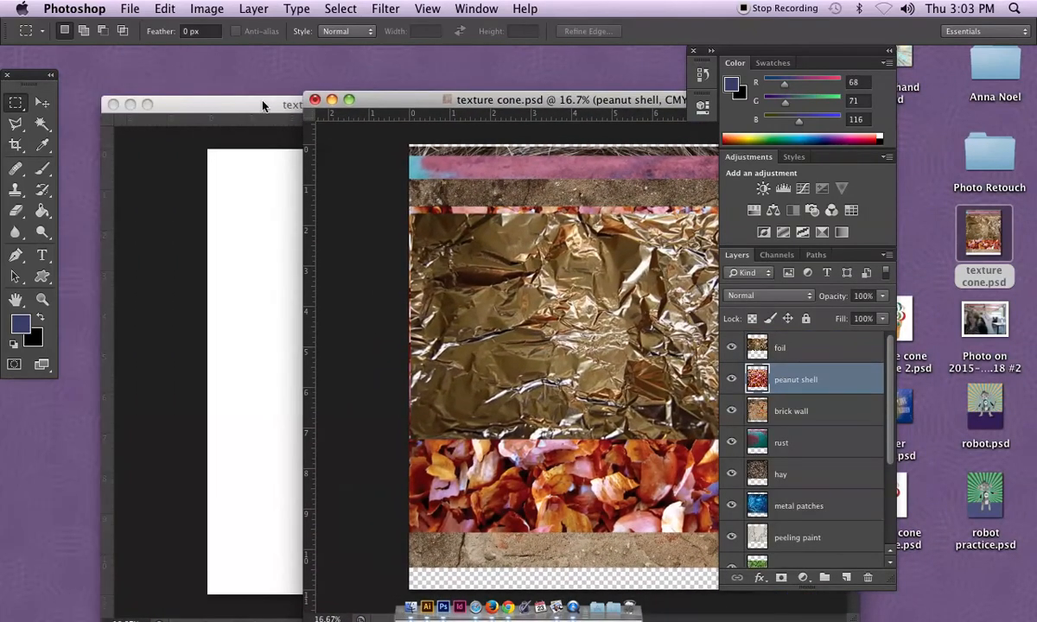
{"action": "left_click_drag", "start_coordinate": [259, 104], "coordinate": [172, 84]}
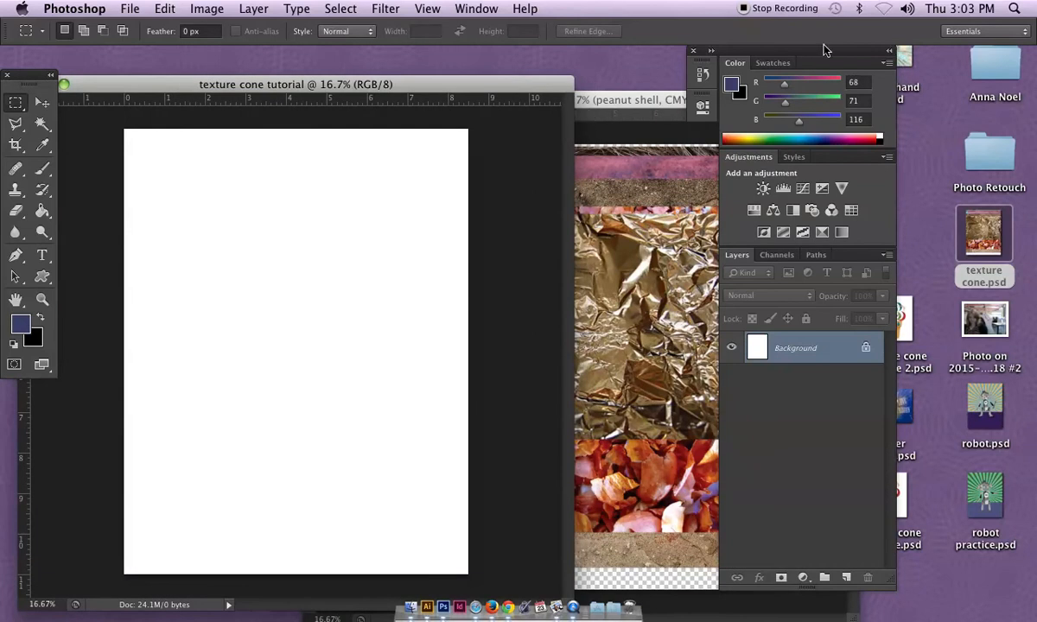
- Move the panels aside and shrink the texture document window toward the right
{"action": "left_click_drag", "start_coordinate": [755, 45], "coordinate": [899, 48]}
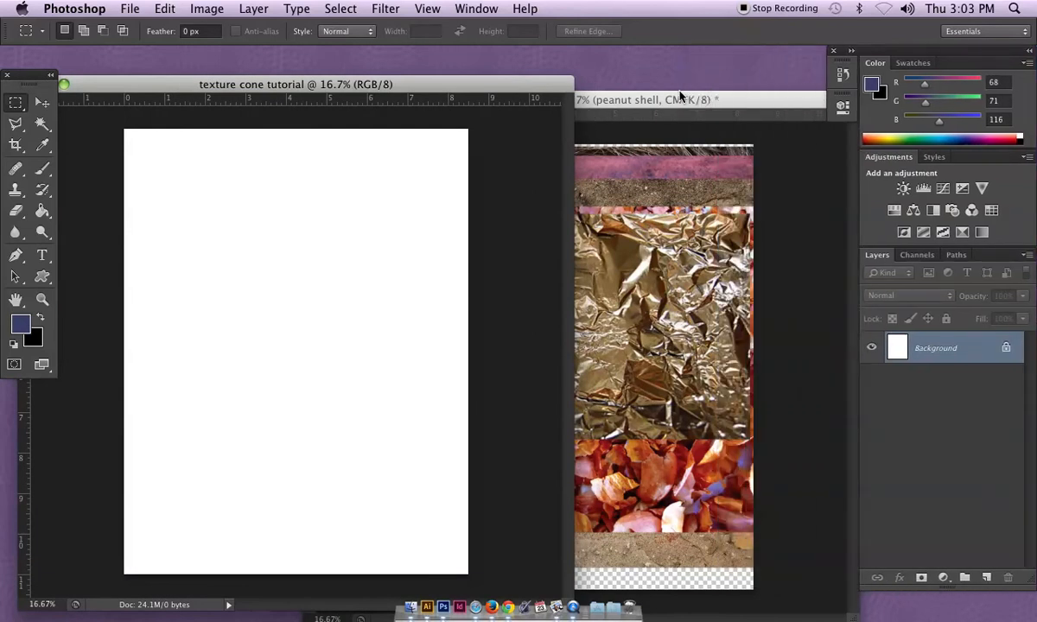
{"action": "mouse_move", "coordinate": [678, 97]}
{"action": "left_mouse_down"}
{"action": "mouse_move", "coordinate": [698, 76]}
{"action": "mouse_move", "coordinate": [571, 70]}
{"action": "left_mouse_up"}
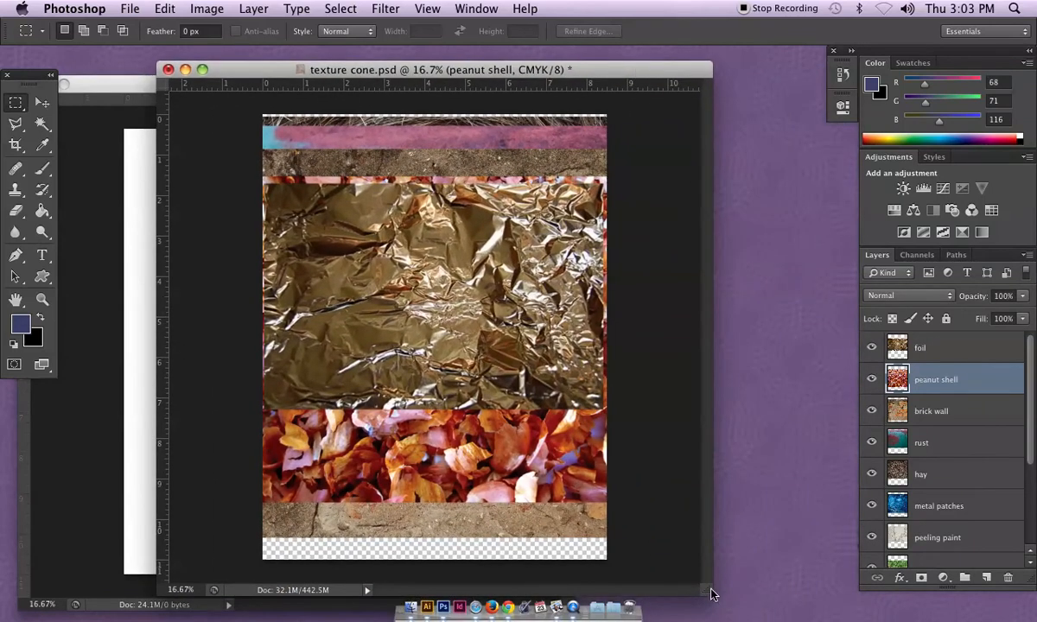
{"action": "left_click_drag", "start_coordinate": [712, 595], "coordinate": [596, 584]}
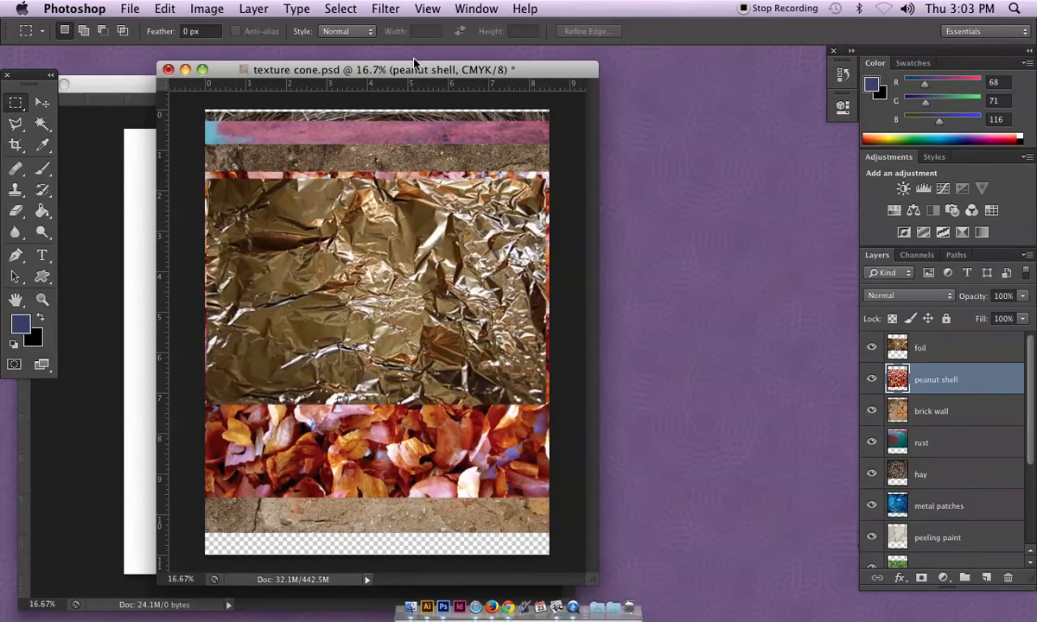
{"action": "left_click_drag", "start_coordinate": [414, 69], "coordinate": [643, 78]}
- Narrow the tutorial window and arrange the two documents side by side
{"action": "left_click", "coordinate": [363, 76]}
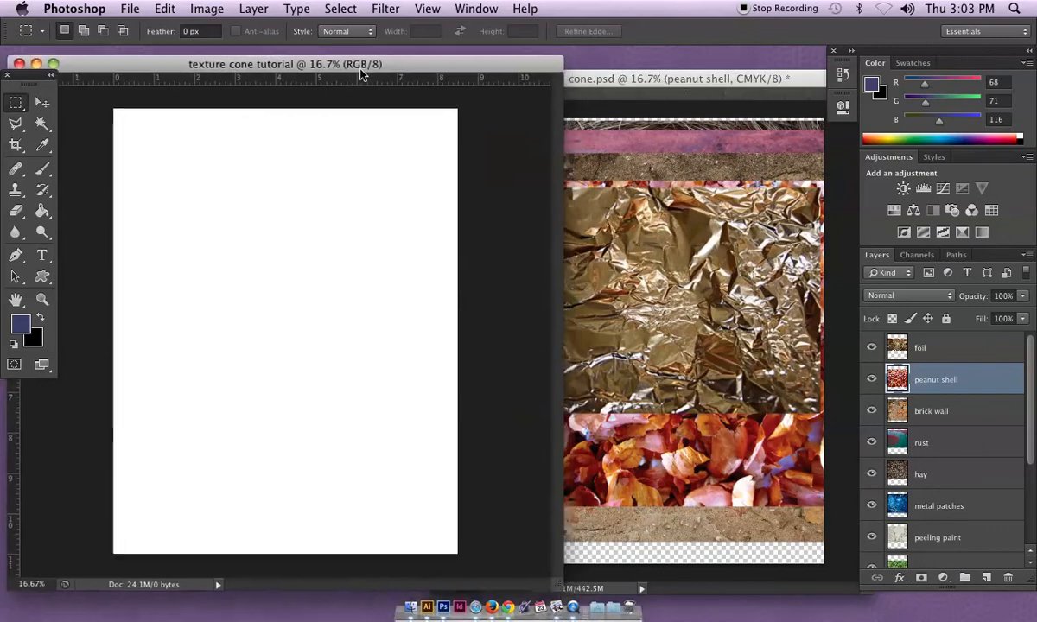
{"action": "left_click_drag", "start_coordinate": [363, 76], "coordinate": [359, 71]}
{"action": "left_click_drag", "start_coordinate": [555, 583], "coordinate": [440, 579]}
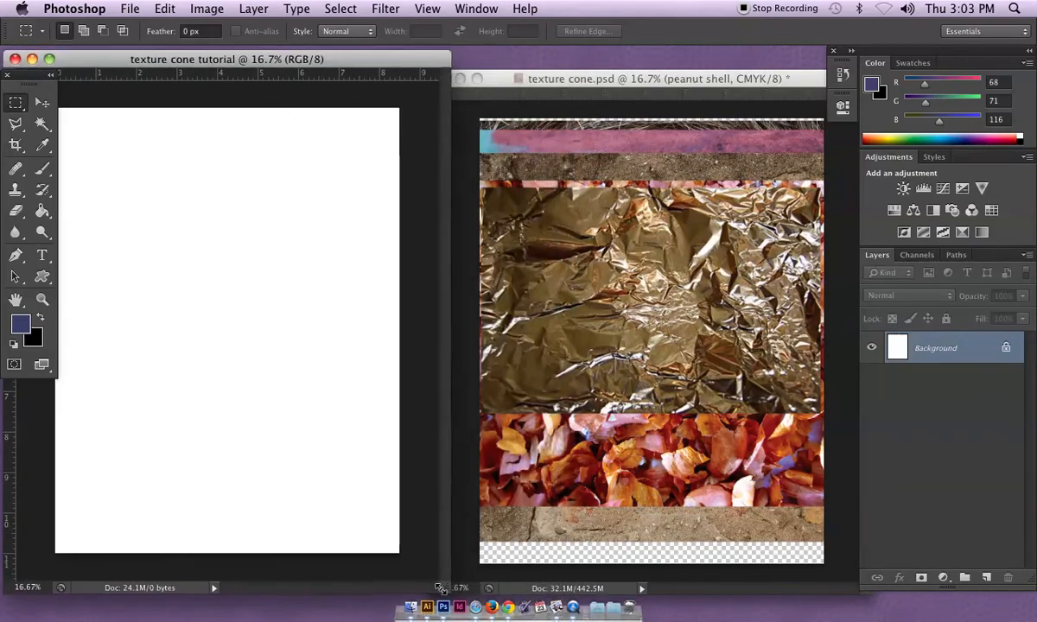
{"action": "left_click_drag", "start_coordinate": [570, 78], "coordinate": [583, 63]}
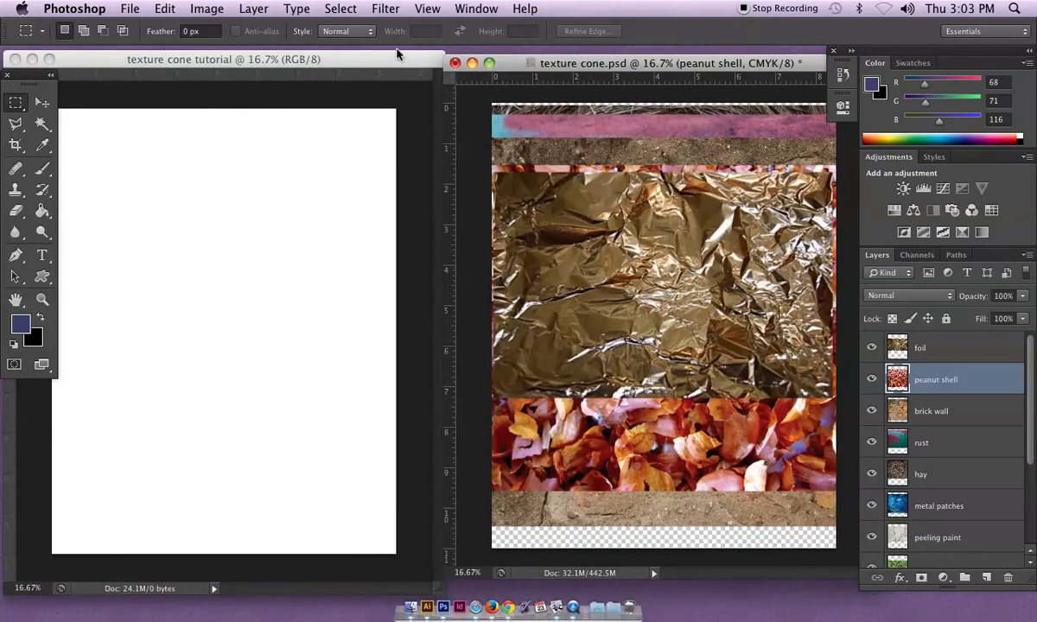
{"action": "left_click_drag", "start_coordinate": [356, 59], "coordinate": [371, 65]}
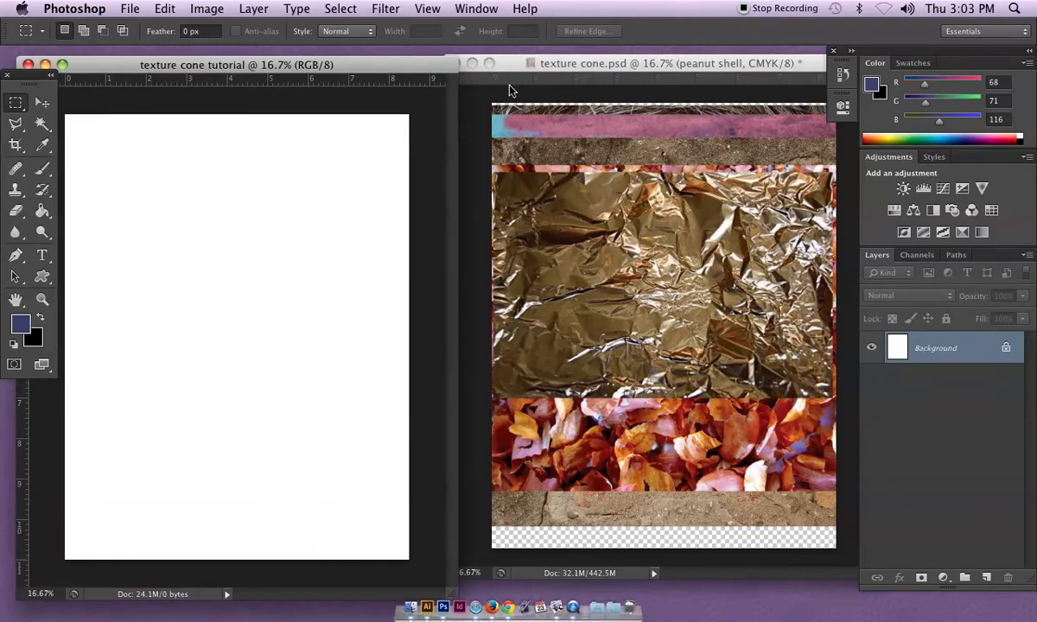
{"action": "left_click", "coordinate": [476, 9]}
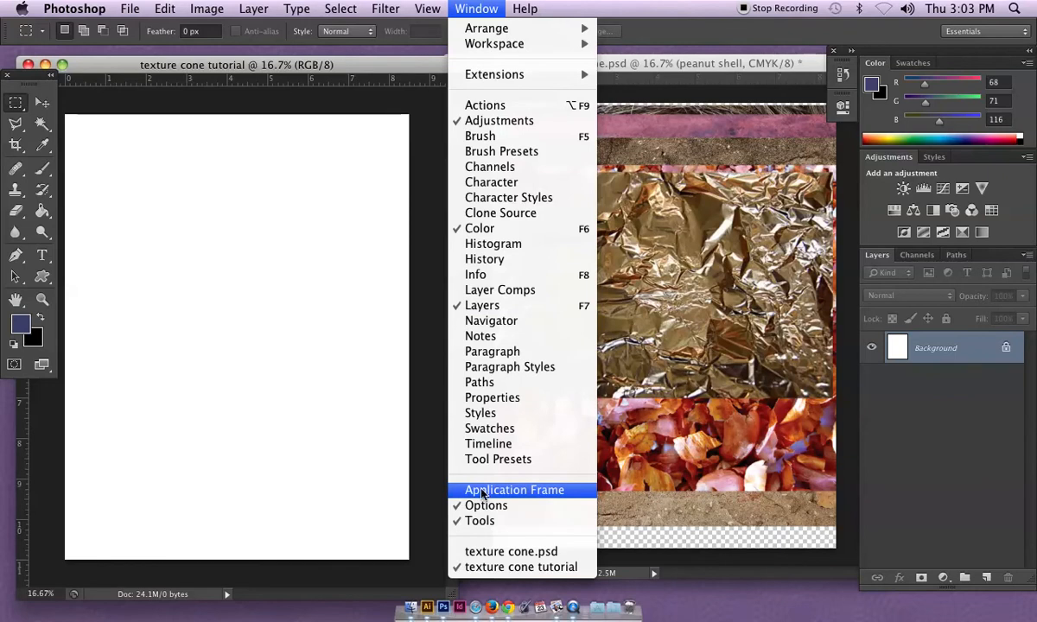
- Turn off the Application Frame, then hide the foil through peeling paint layers
{"action": "left_click", "coordinate": [514, 489]}
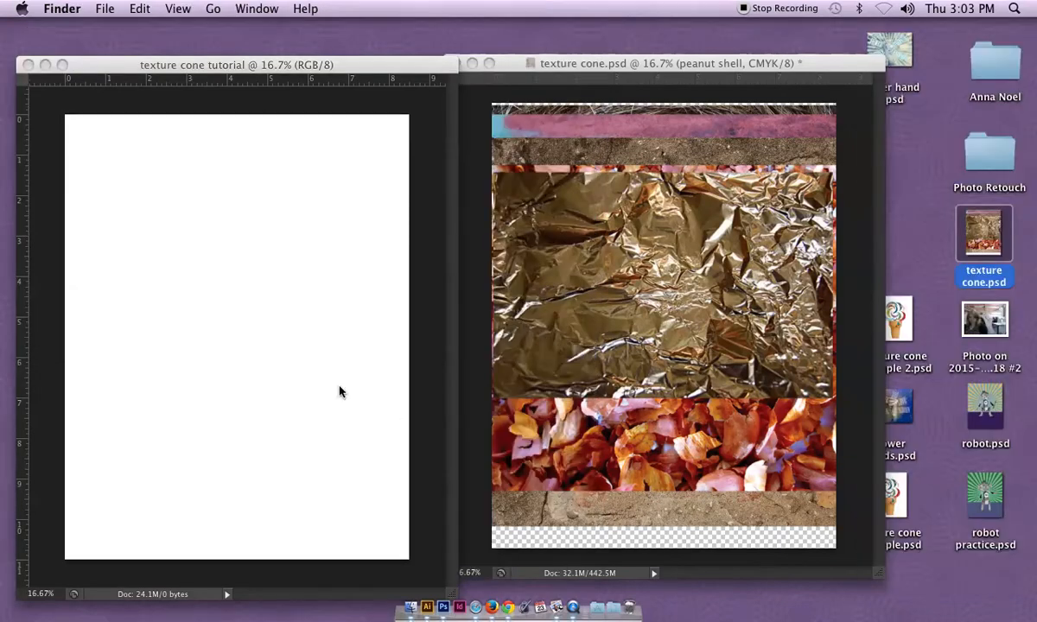
{"action": "left_click", "coordinate": [633, 267]}
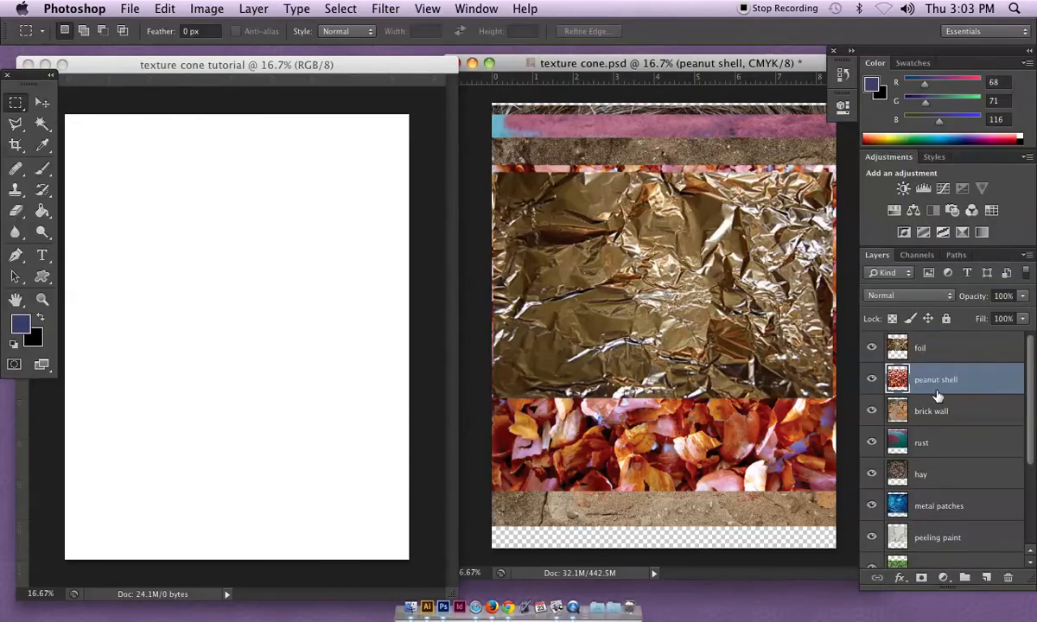
{"action": "left_click", "coordinate": [872, 347]}
{"action": "left_click", "coordinate": [872, 380]}
{"action": "left_click", "coordinate": [872, 410]}
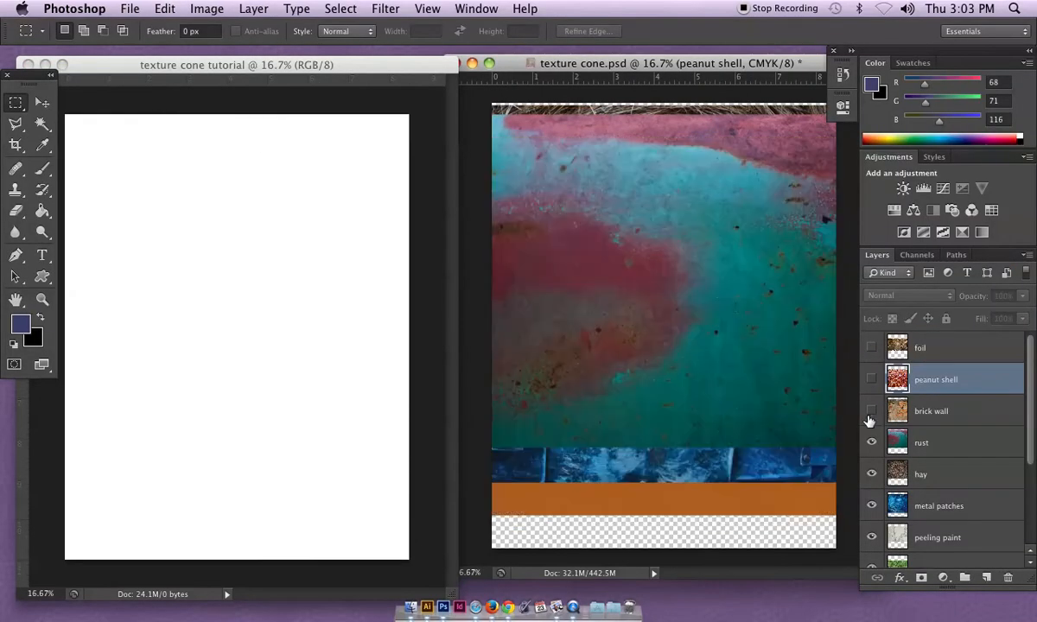
{"action": "left_click", "coordinate": [872, 442]}
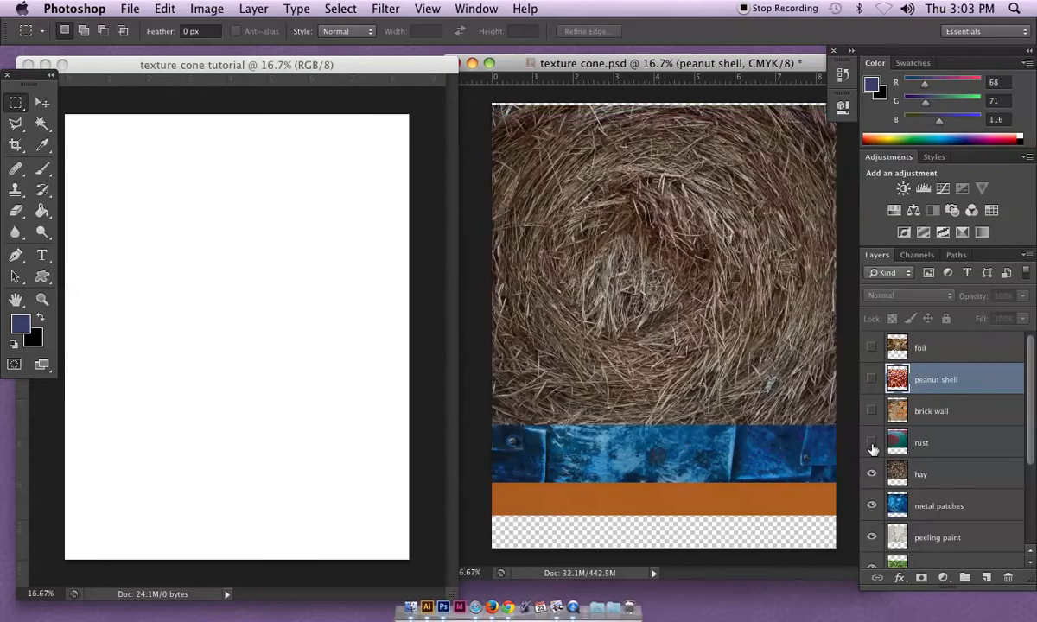
{"action": "left_click", "coordinate": [871, 475]}
{"action": "left_click", "coordinate": [871, 506]}
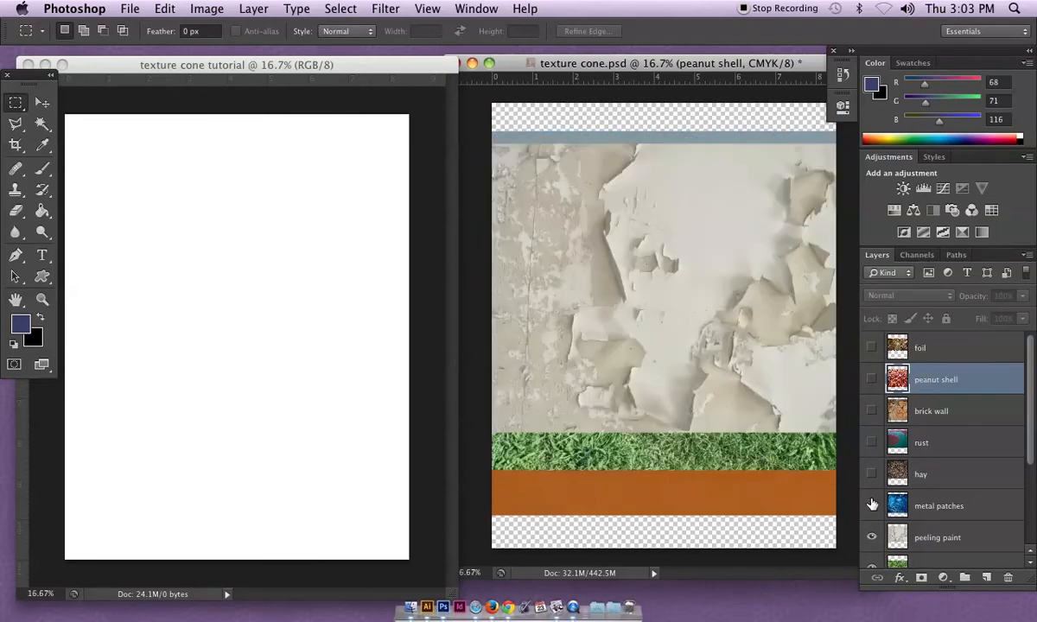
{"action": "left_click", "coordinate": [871, 538]}
{"action": "scroll", "coordinate": [873, 536], "scroll_direction": "down", "scroll_amount": 4}
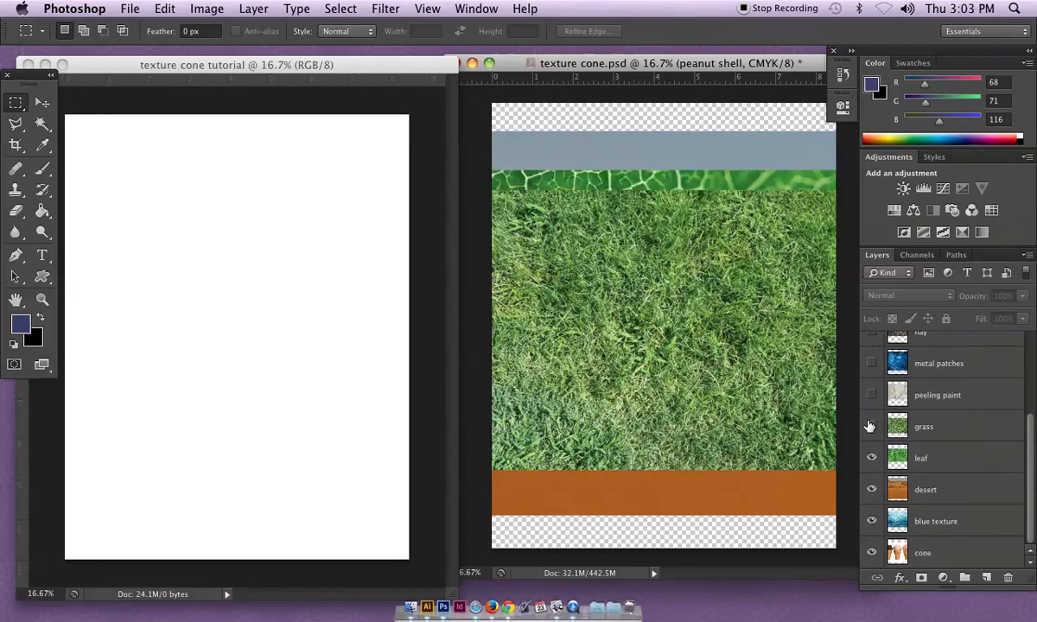
- Hide the grass, leaf, desert and blue texture layers so only the cones photo shows
{"action": "left_click", "coordinate": [872, 426]}
{"action": "left_click", "coordinate": [871, 458]}
{"action": "left_click", "coordinate": [871, 489]}
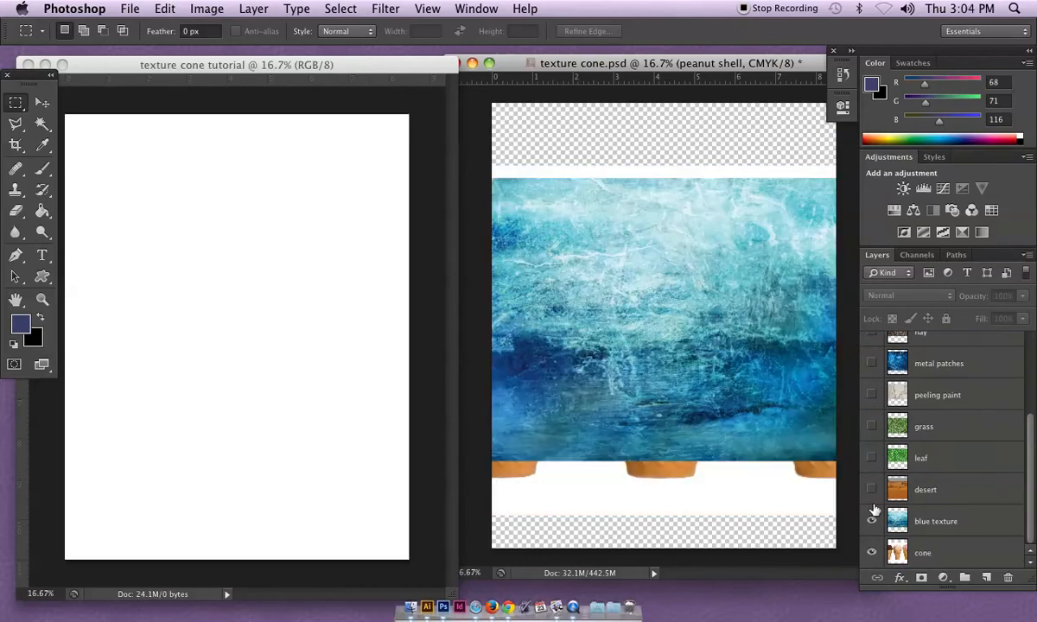
{"action": "left_click", "coordinate": [872, 521]}
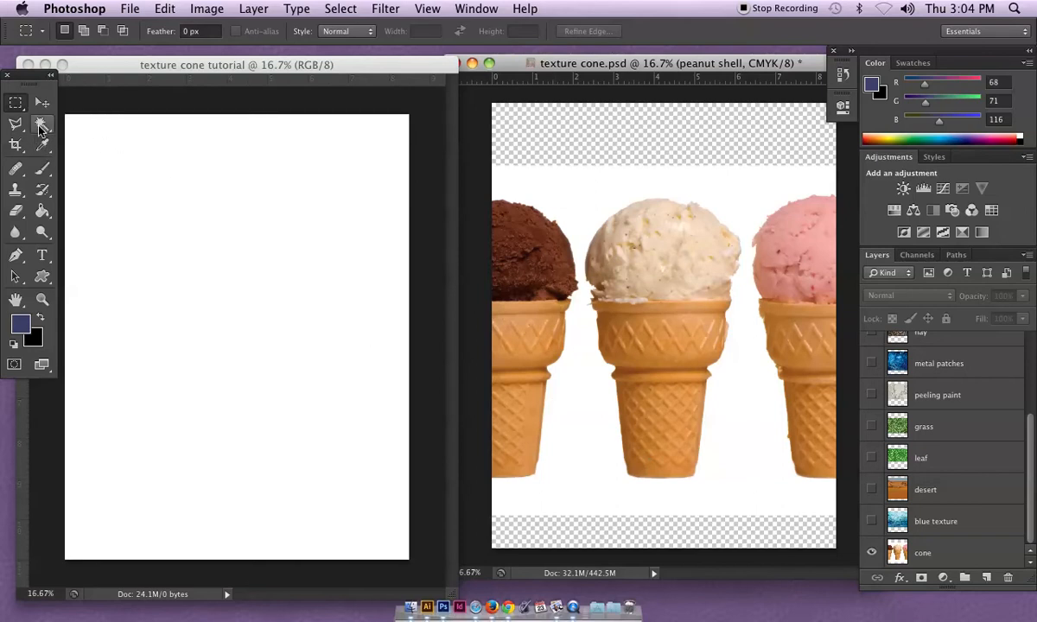
- Pick the Magic Wand and make the cone layer the active one after a stray selection
{"action": "left_click", "coordinate": [41, 126]}
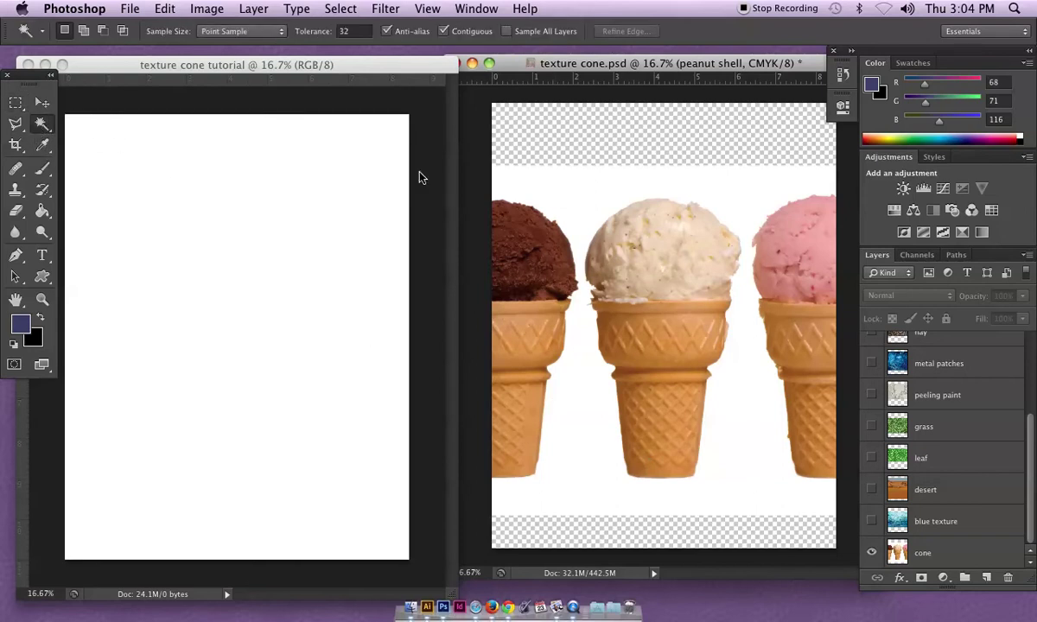
{"action": "left_click", "coordinate": [600, 200]}
{"action": "key", "text": "super+d"}
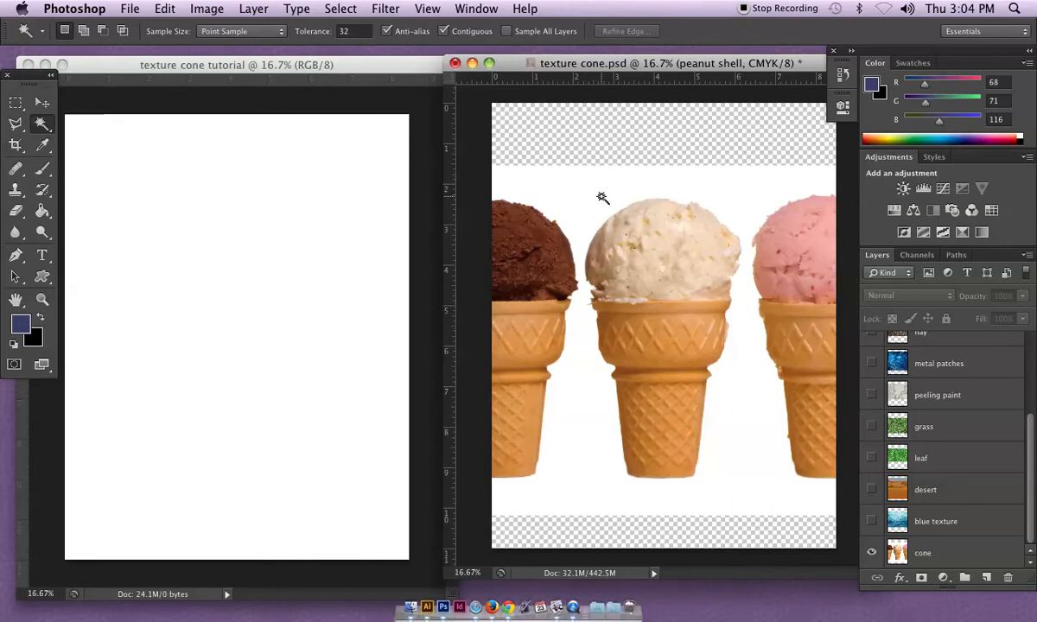
{"action": "left_click", "coordinate": [991, 555]}
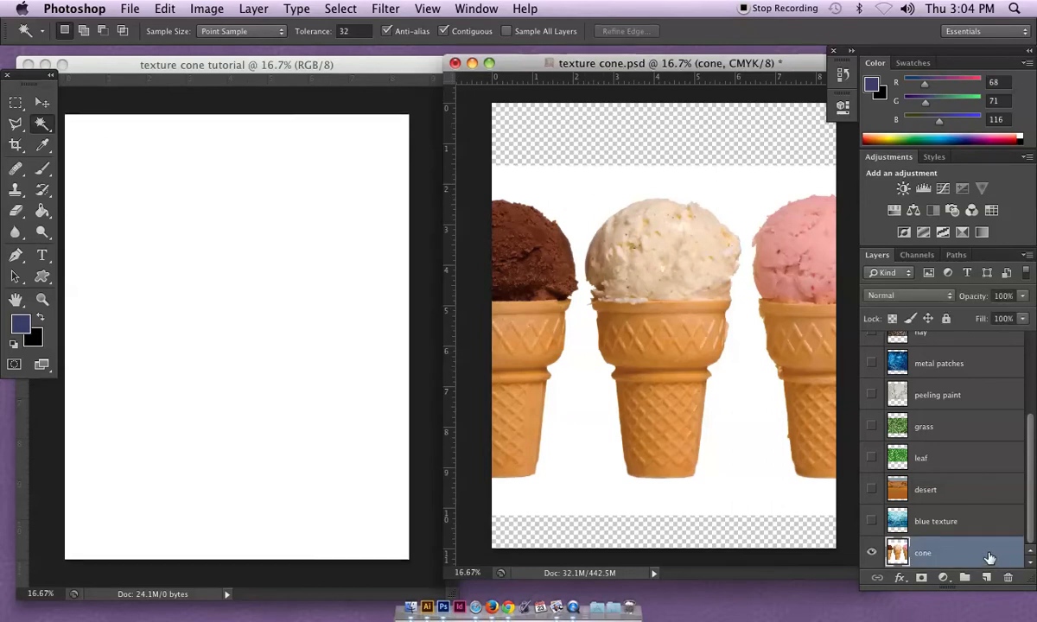
- Select the white background around the cones, delete it and deselect
{"action": "left_click", "coordinate": [585, 193]}
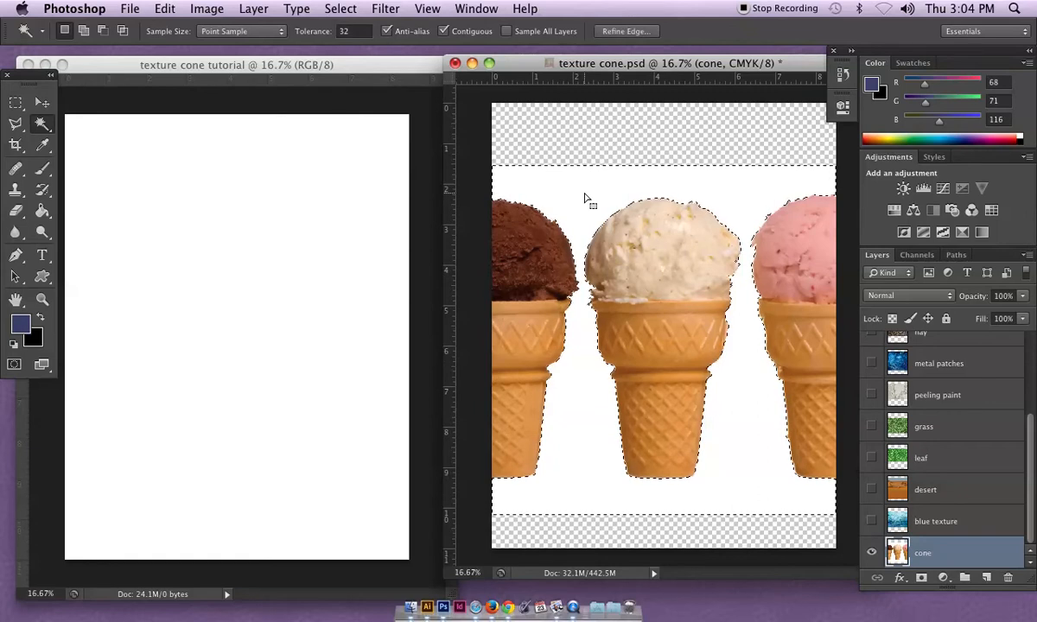
{"action": "key", "text": "Delete"}
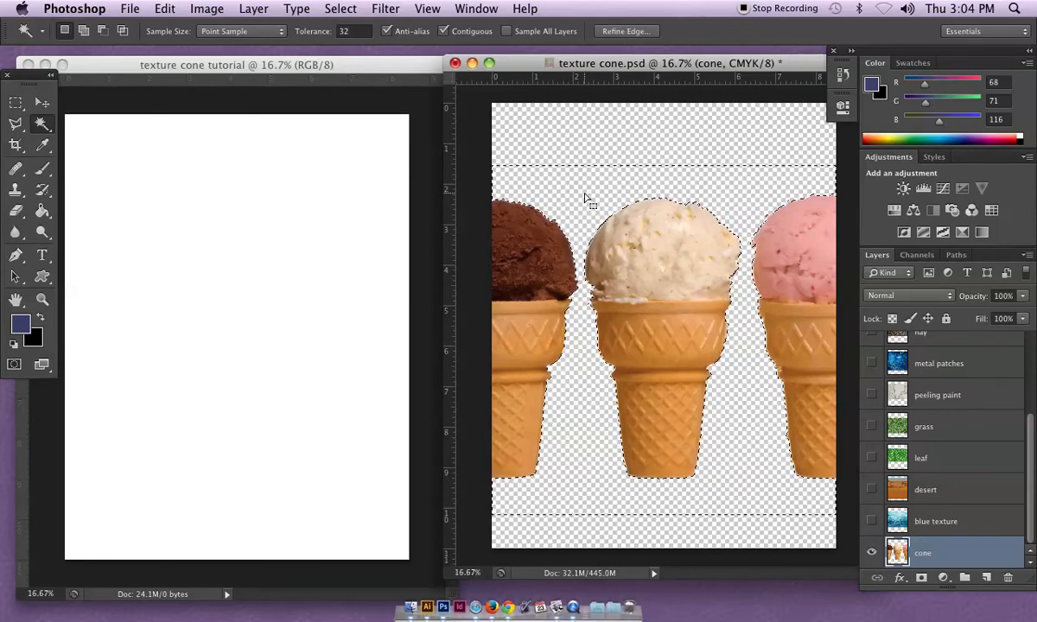
{"action": "key", "text": "super+d"}
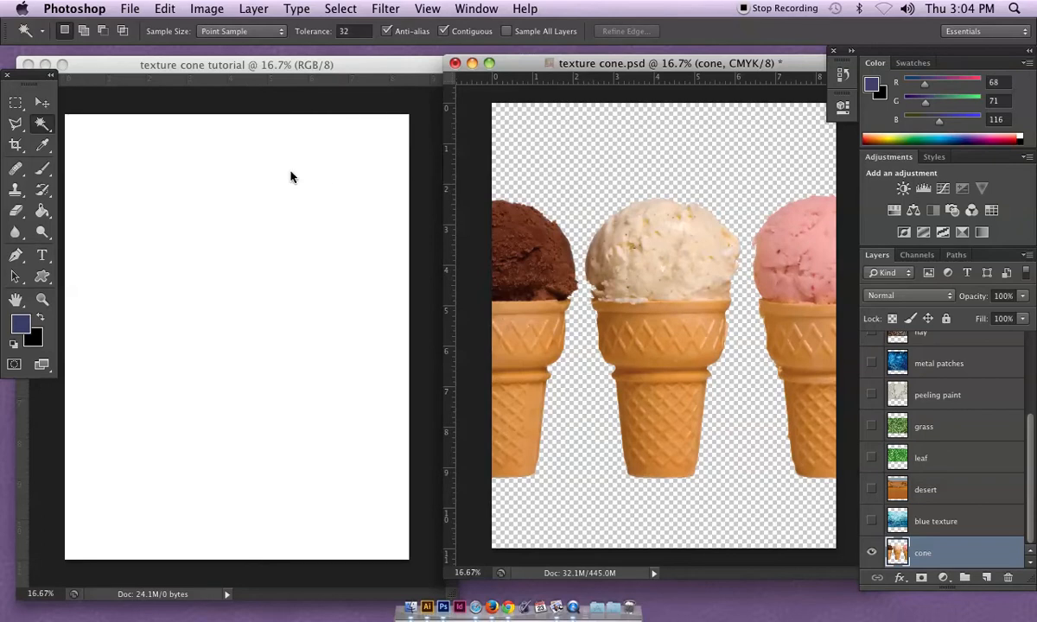
{"action": "left_click", "coordinate": [16, 102]}
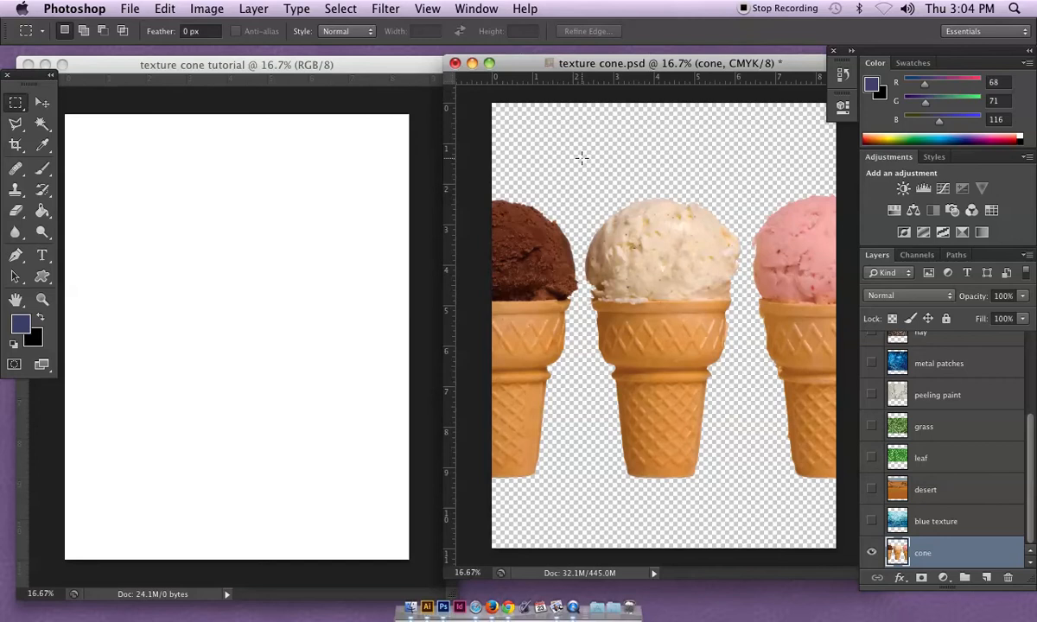
- Marquee the middle cone and move it low onto the tutorial page
{"action": "mouse_move", "coordinate": [583, 158]}
{"action": "left_mouse_down"}
{"action": "mouse_move", "coordinate": [717, 413]}
{"action": "mouse_move", "coordinate": [745, 497]}
{"action": "left_mouse_up"}
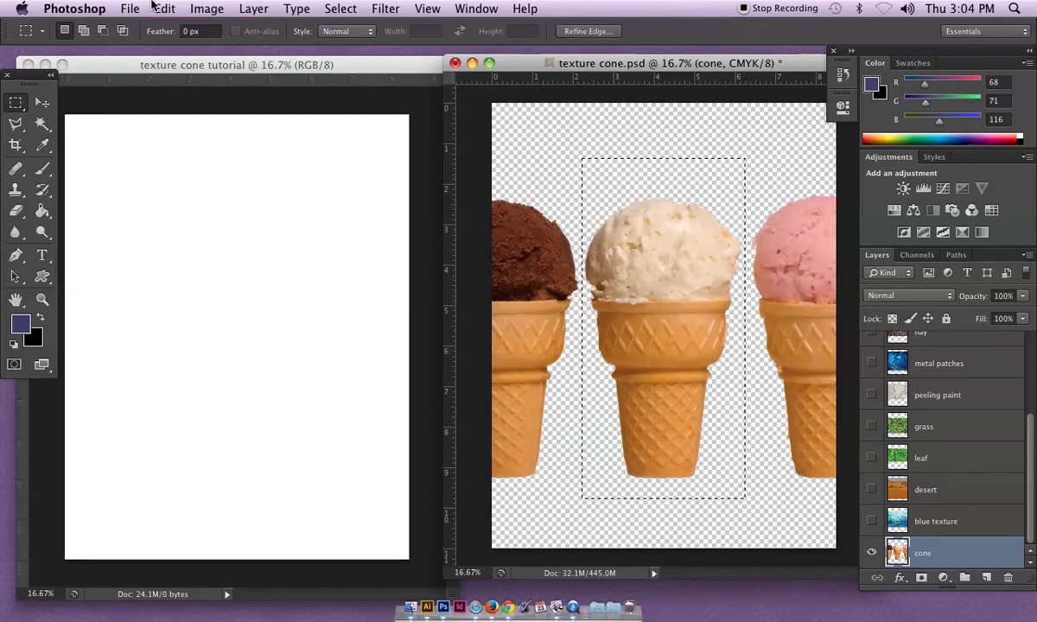
{"action": "left_click", "coordinate": [41, 102]}
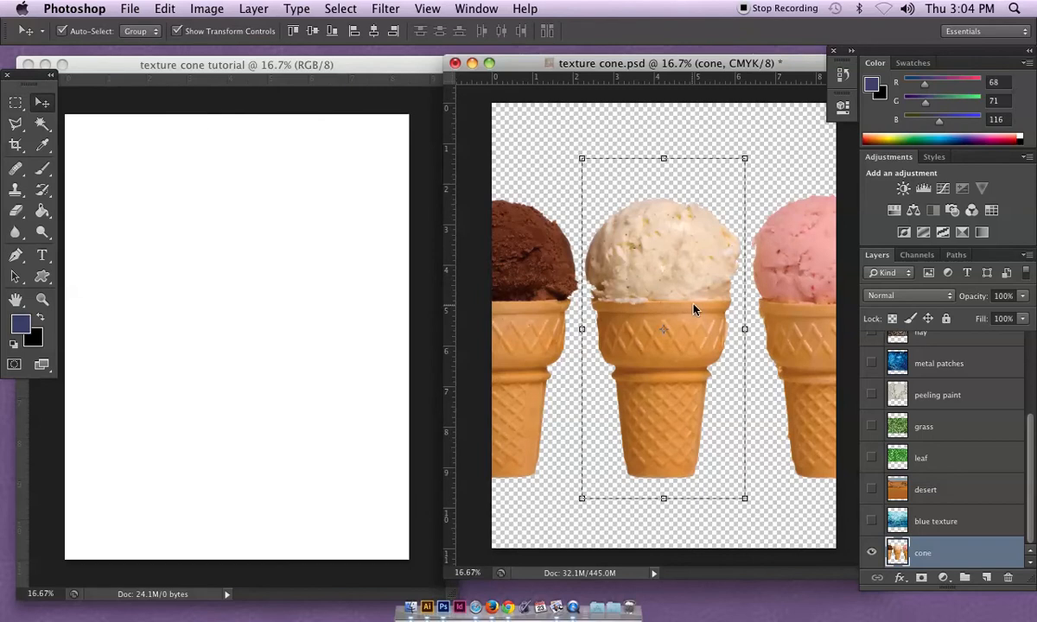
{"action": "left_click_drag", "start_coordinate": [678, 303], "coordinate": [300, 301]}
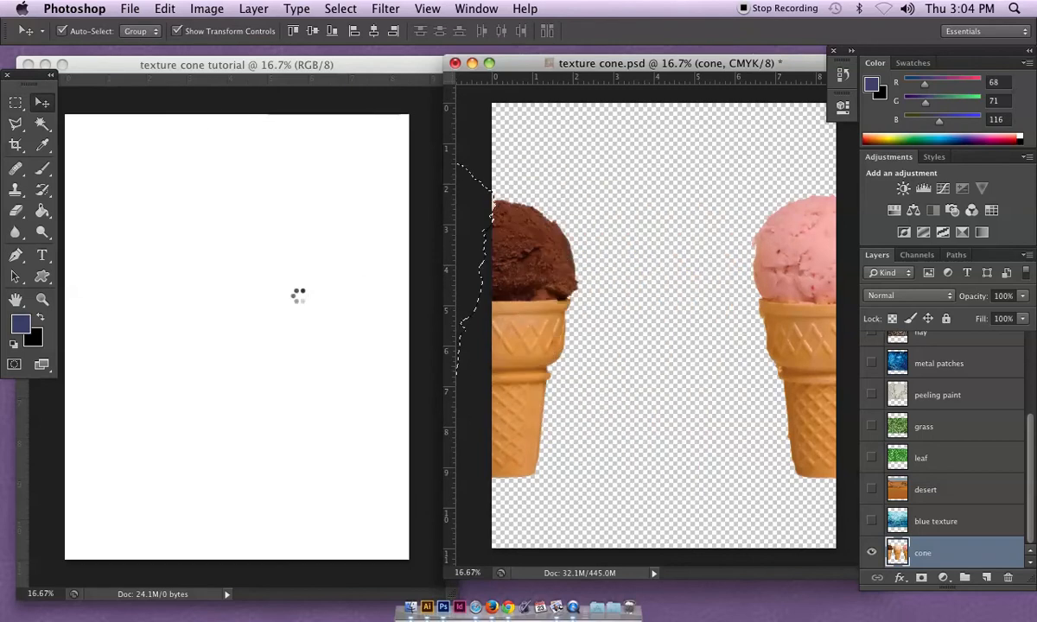
{"action": "left_click_drag", "start_coordinate": [294, 343], "coordinate": [257, 382]}
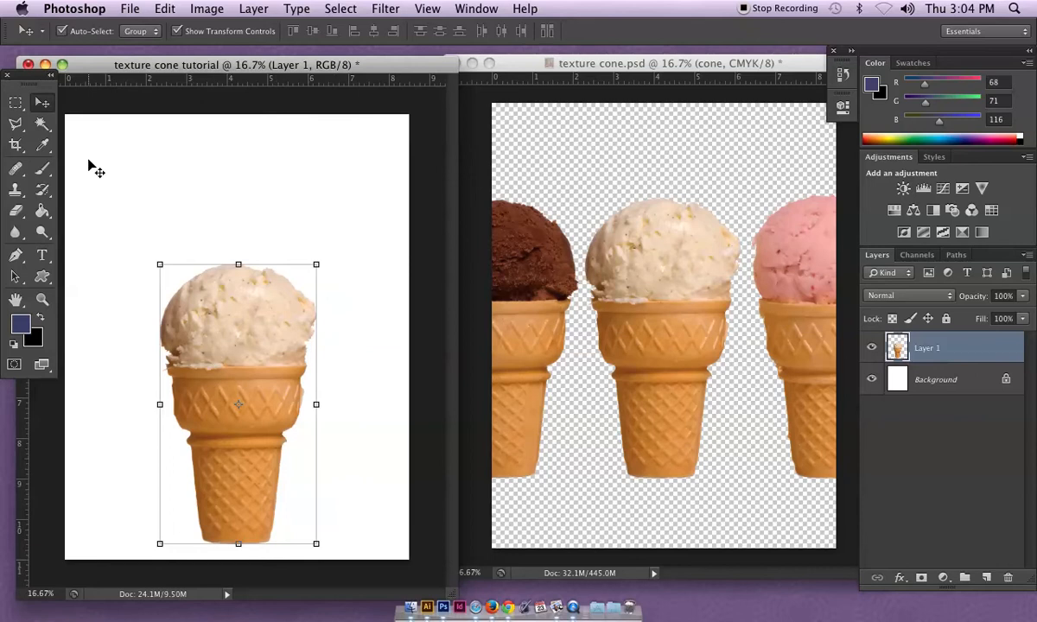
- Select the ice cream scoop above the cone, delete it and deselect
{"action": "key", "text": "m"}
{"action": "mouse_move", "coordinate": [127, 212]}
{"action": "left_mouse_down"}
{"action": "mouse_move", "coordinate": [210, 281]}
{"action": "mouse_move", "coordinate": [358, 370]}
{"action": "left_mouse_up"}
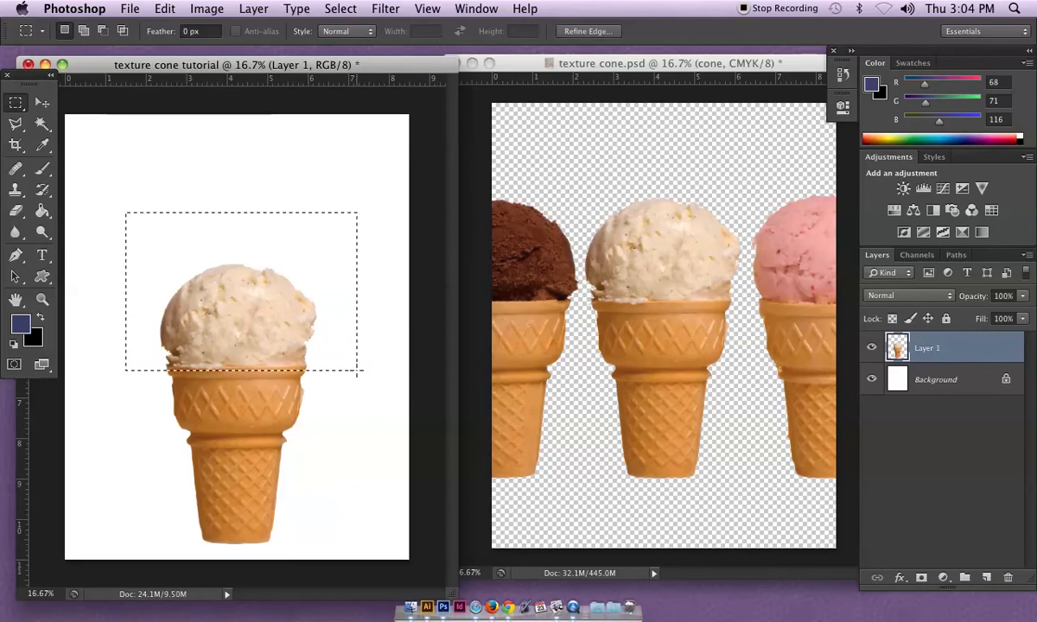
{"action": "key", "text": "Delete"}
{"action": "key", "text": "super+d"}
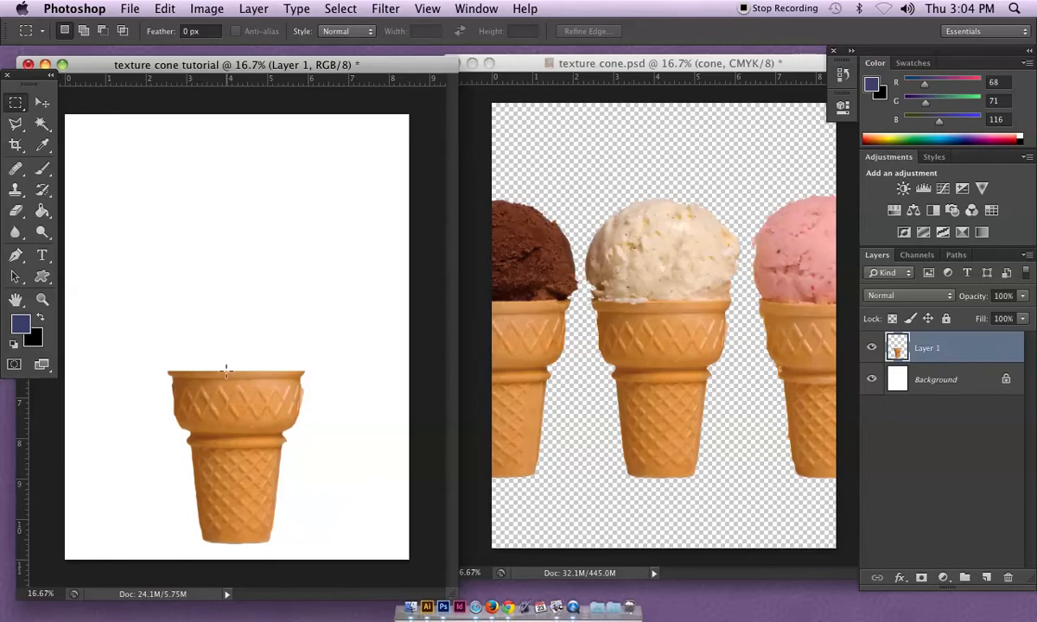
- In the texture file, hide the cones layer and show the blue texture instead
{"action": "left_click", "coordinate": [680, 234]}
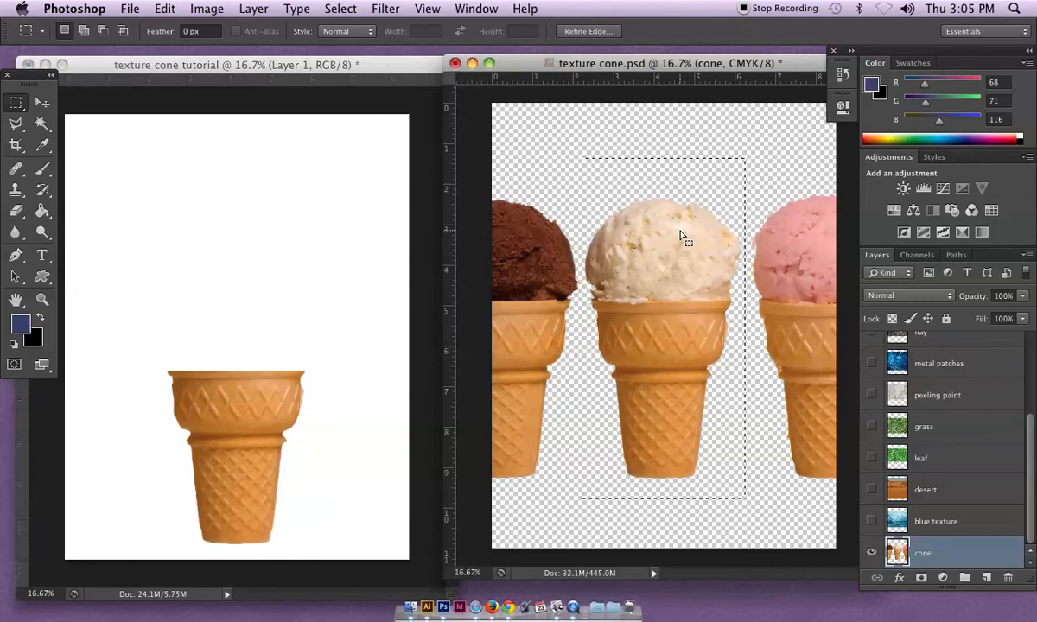
{"action": "left_click", "coordinate": [680, 232]}
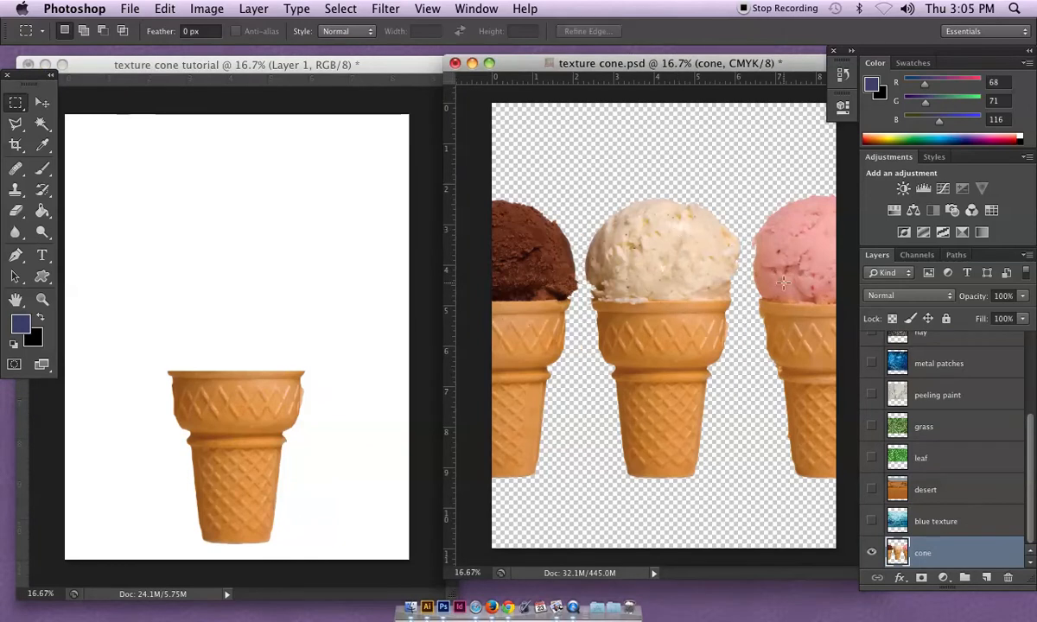
{"action": "left_click", "coordinate": [872, 554]}
{"action": "left_click", "coordinate": [934, 522]}
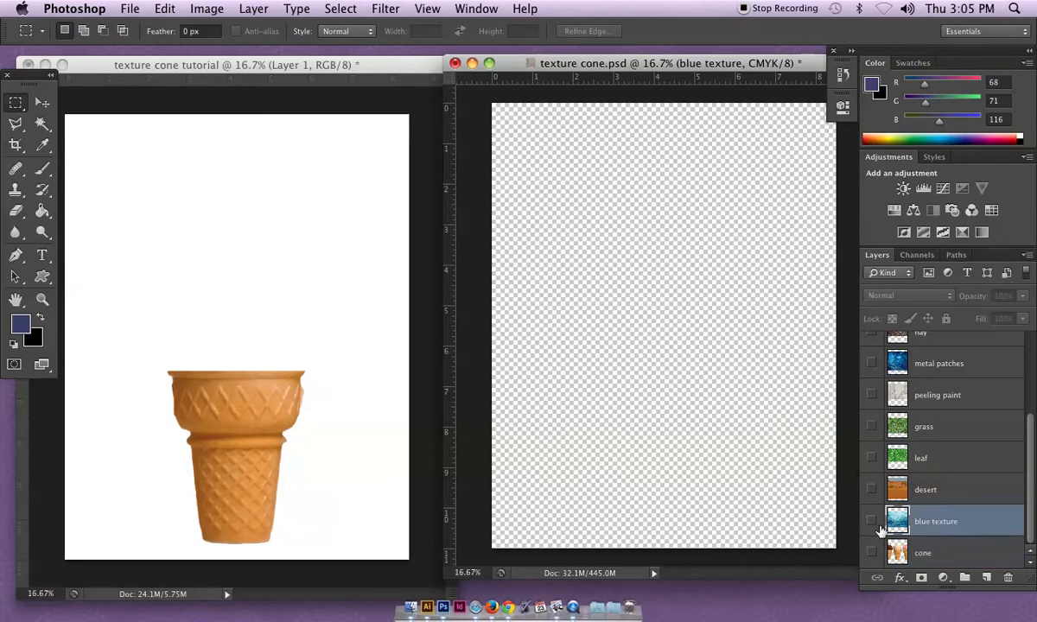
{"action": "left_click", "coordinate": [872, 522]}
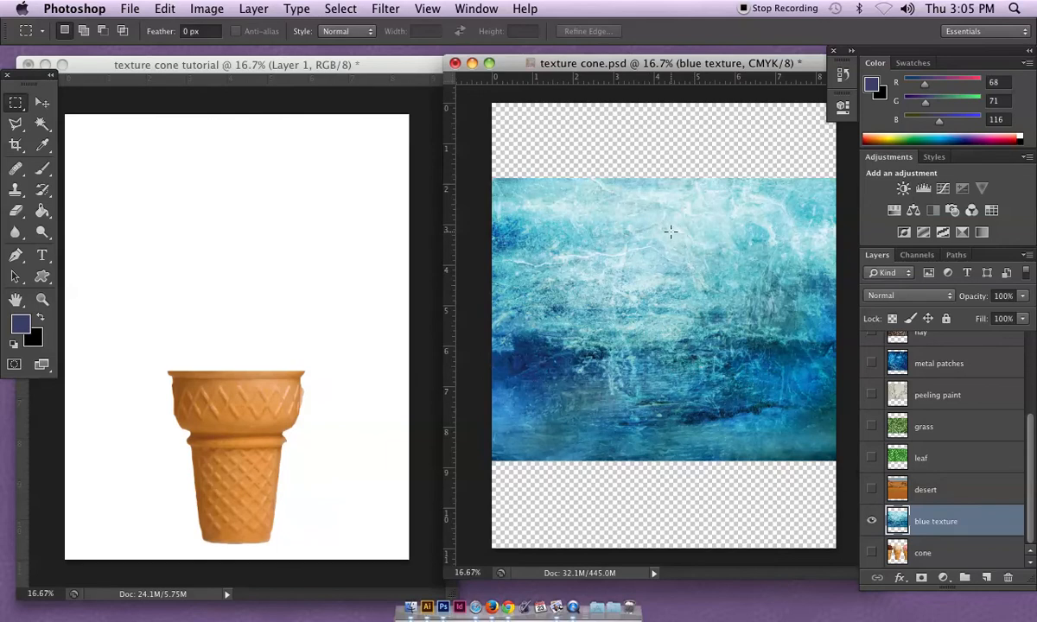
- Polygonal-lasso a blue triangle onto the tutorial page, then trash that test layer
{"action": "left_click", "coordinate": [17, 124]}
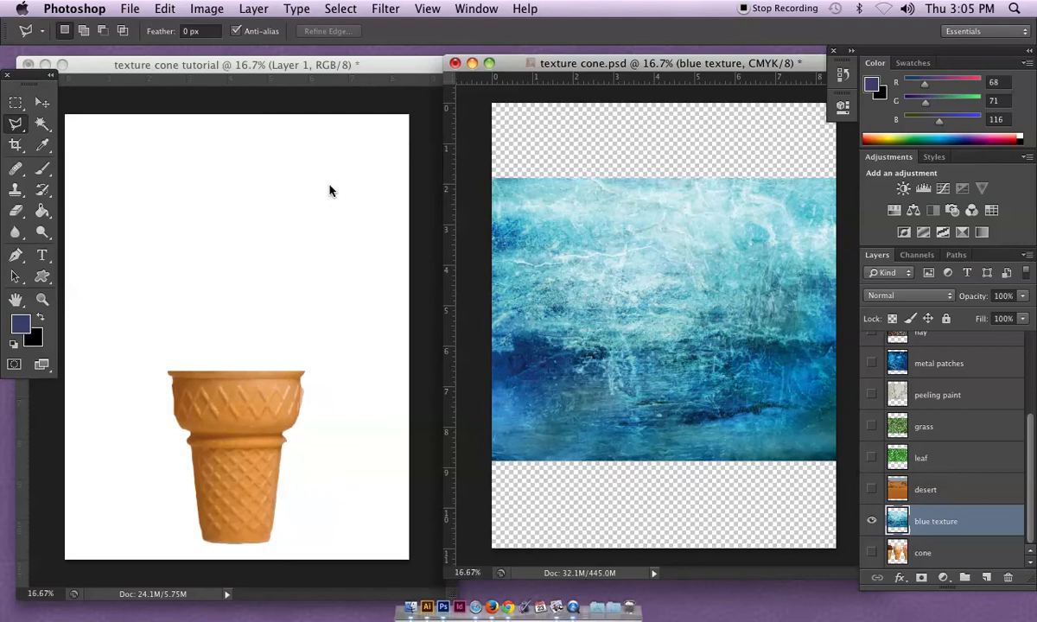
{"action": "left_click", "coordinate": [587, 304]}
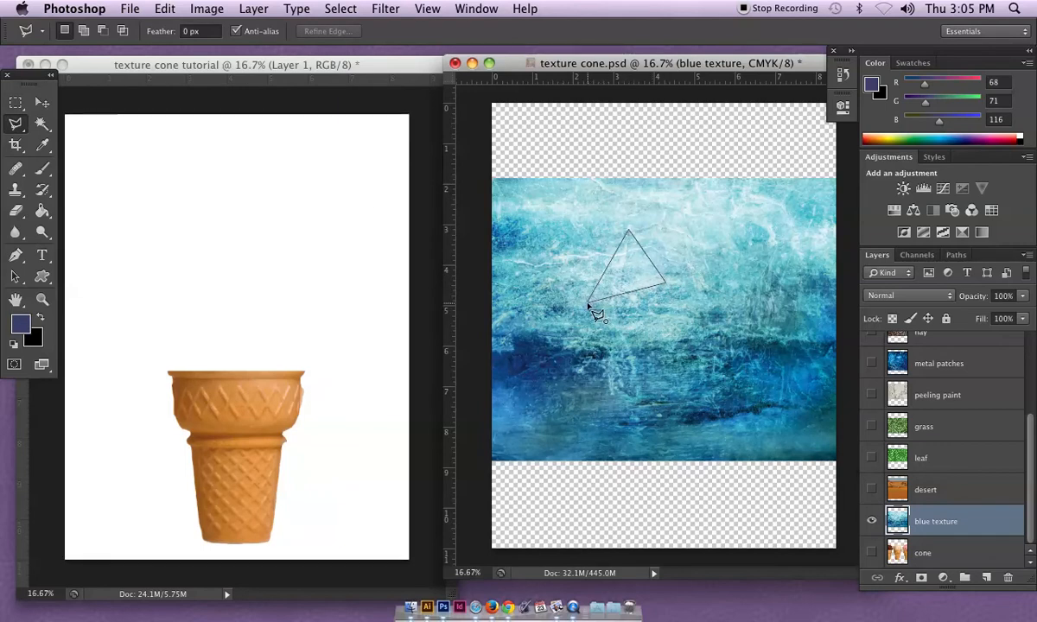
{"action": "left_click", "coordinate": [591, 302]}
{"action": "left_click", "coordinate": [41, 102]}
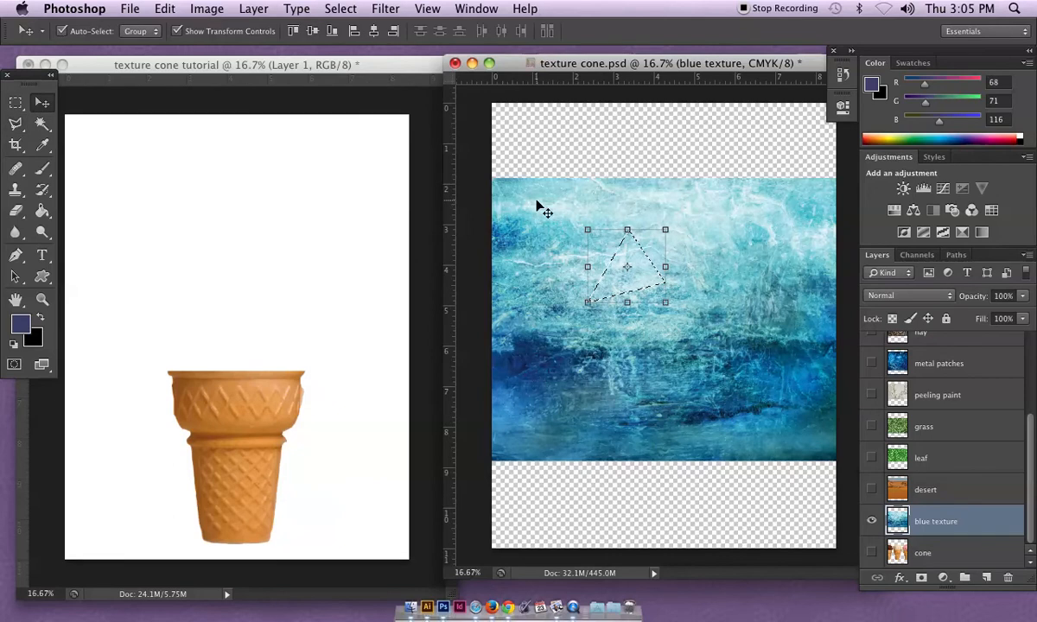
{"action": "left_click_drag", "start_coordinate": [641, 268], "coordinate": [337, 245]}
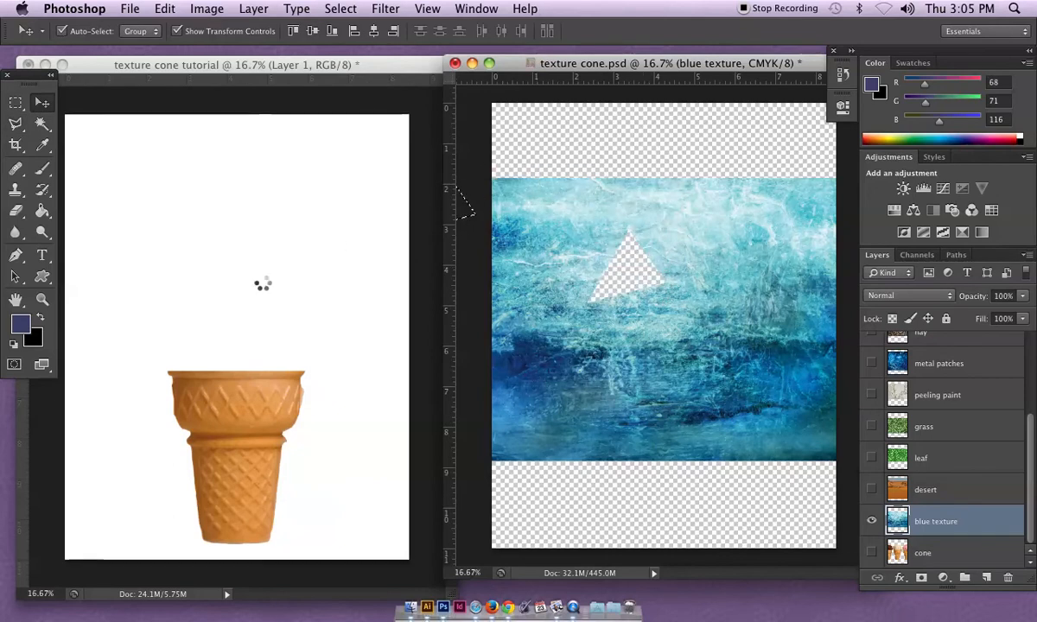
{"action": "left_click_drag", "start_coordinate": [262, 285], "coordinate": [327, 325]}
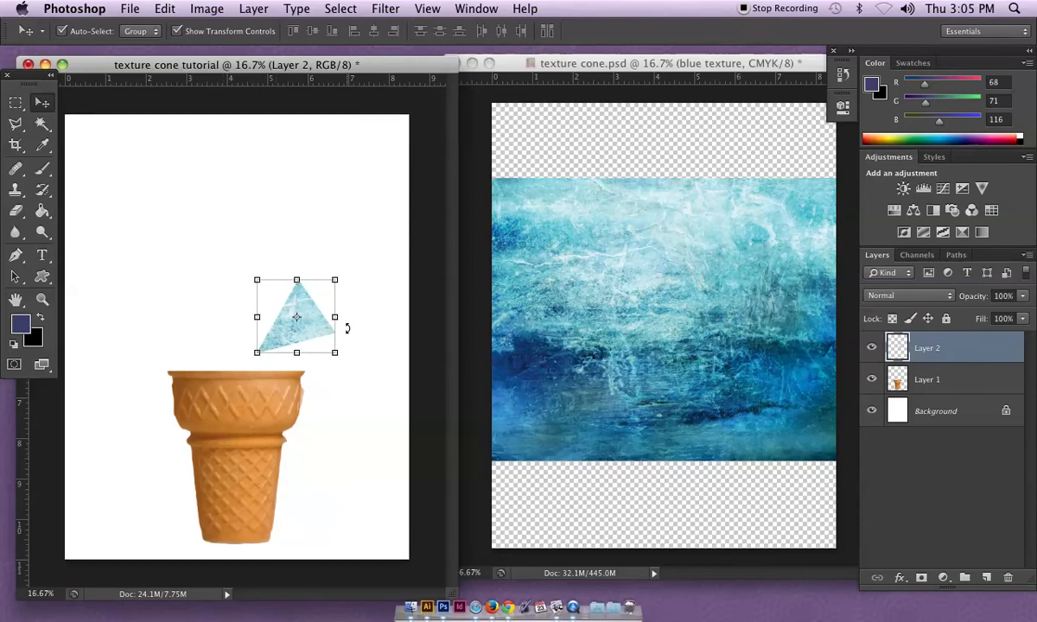
{"action": "left_click_drag", "start_coordinate": [990, 357], "coordinate": [1008, 578]}
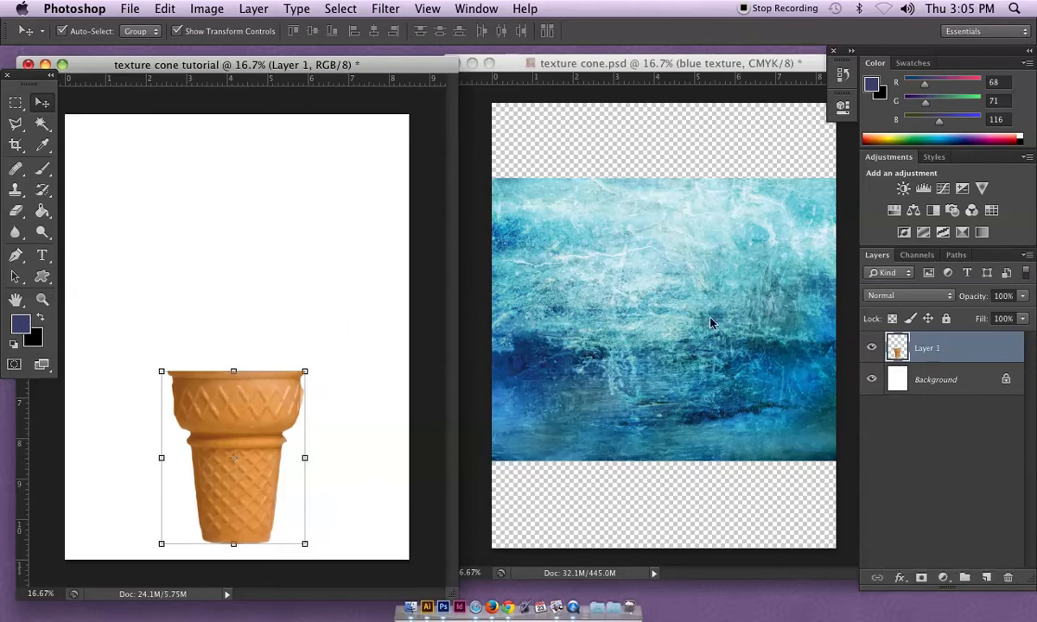
- Switch to the Elliptical Marquee and draw a circular selection on the blue texture
{"action": "left_click", "coordinate": [18, 104]}
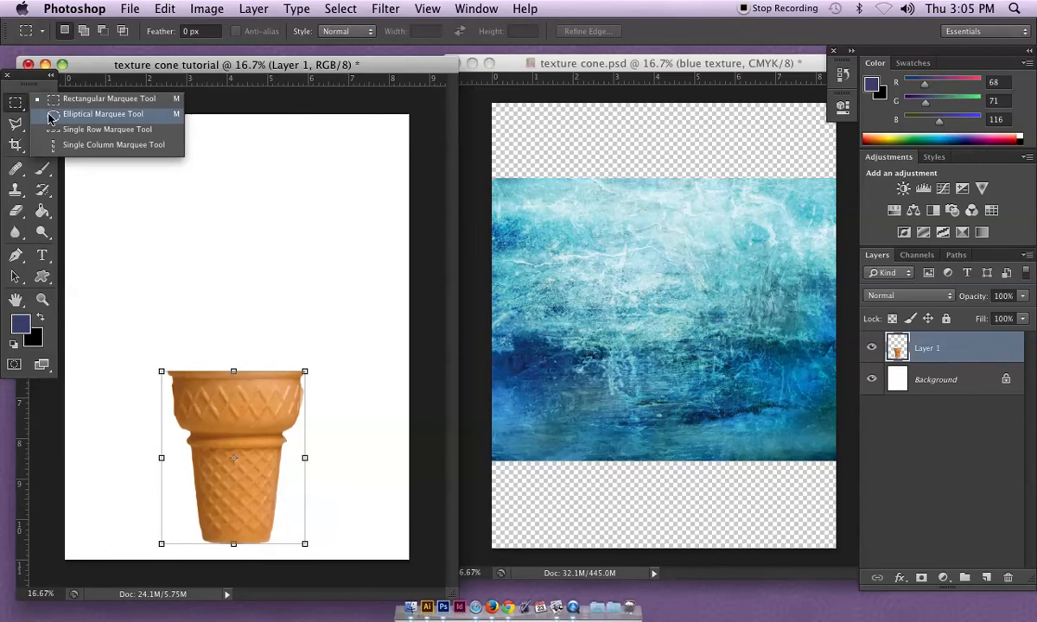
{"action": "left_click", "coordinate": [50, 116]}
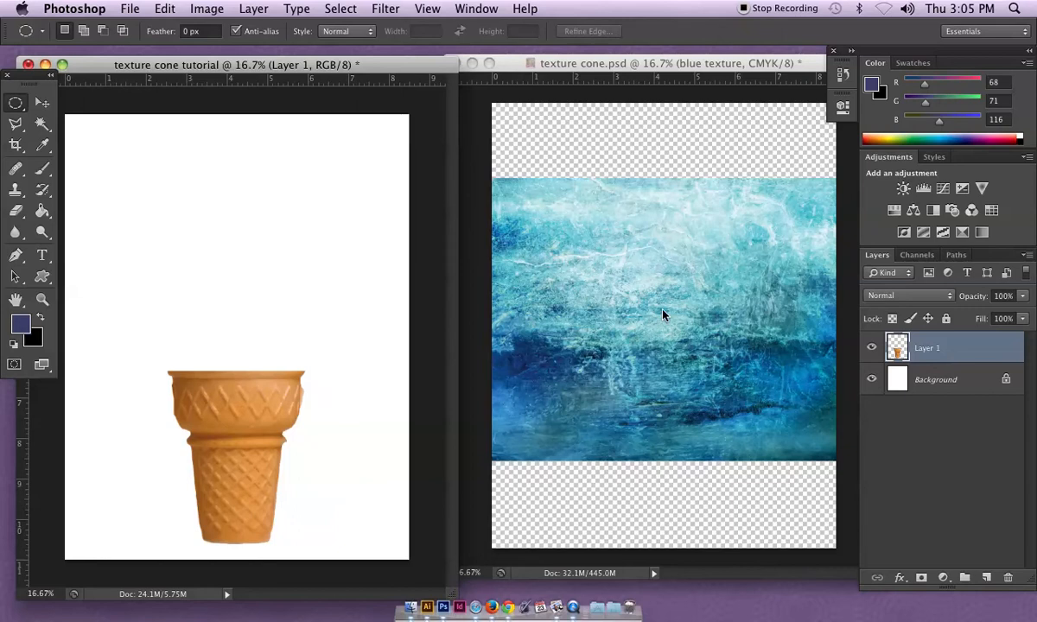
{"action": "left_click", "coordinate": [635, 311]}
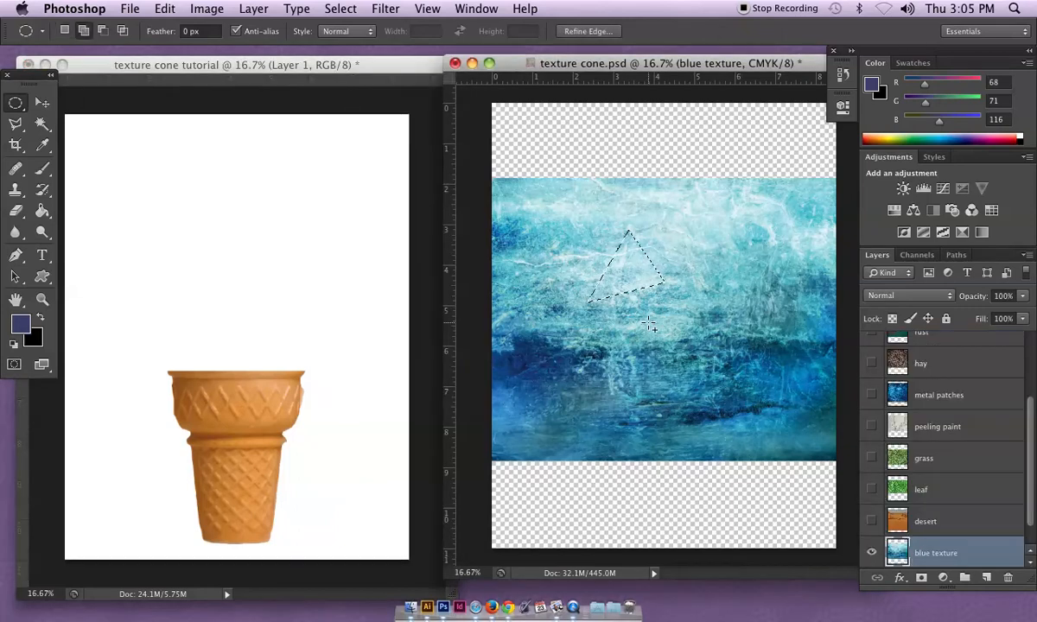
{"action": "left_click", "coordinate": [648, 323]}
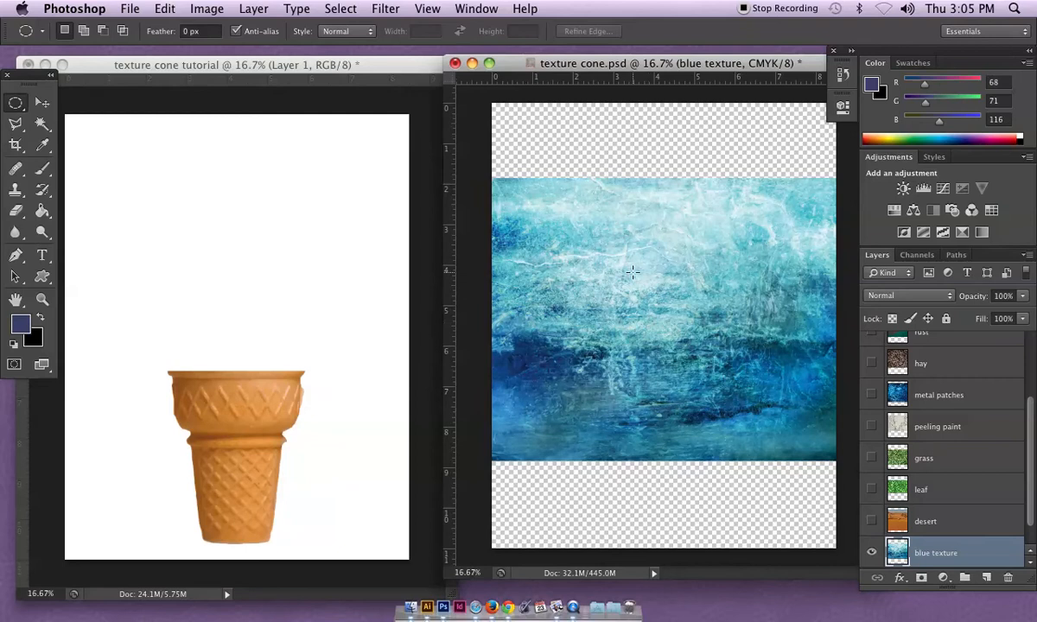
{"action": "mouse_move", "coordinate": [633, 273]}
{"action": "left_mouse_down"}
{"action": "mouse_move", "coordinate": [720, 442]}
{"action": "mouse_move", "coordinate": [743, 463]}
{"action": "left_mouse_up"}
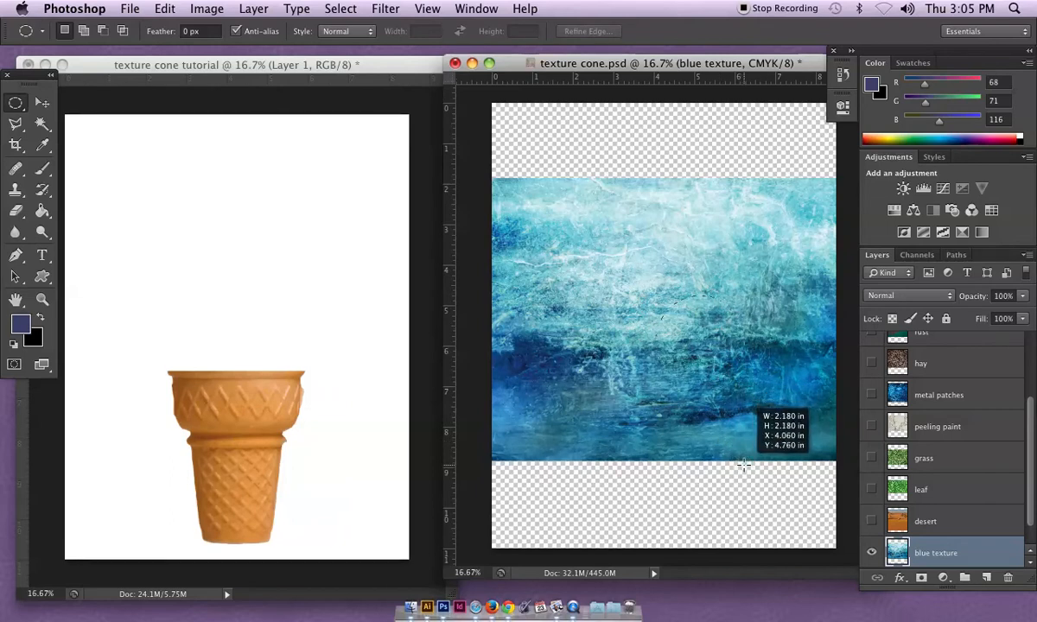
{"action": "left_click_drag", "start_coordinate": [743, 463], "coordinate": [743, 465]}
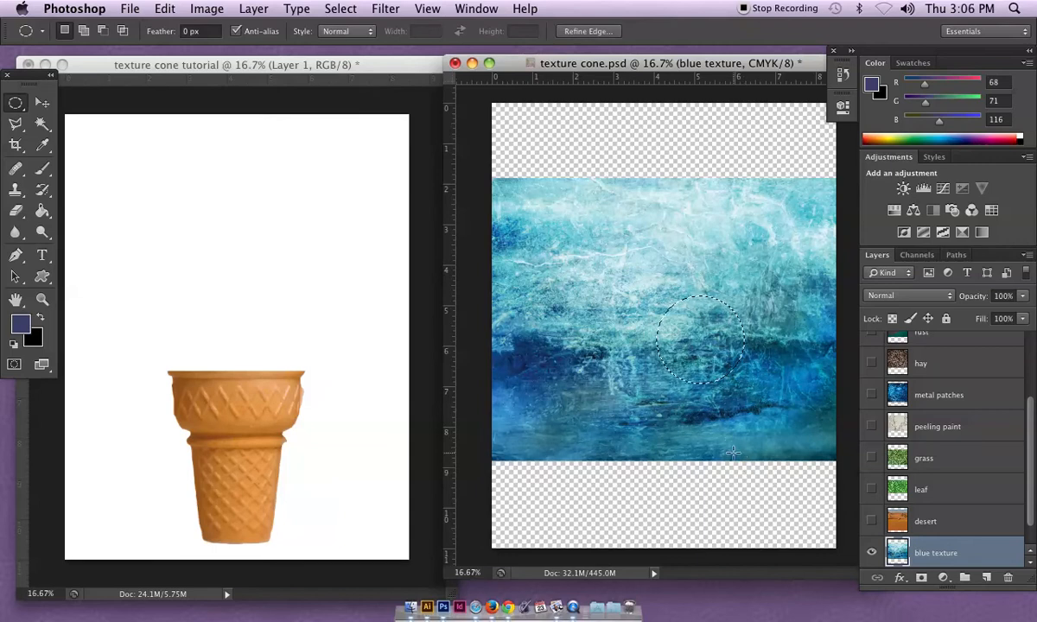
- Subtract a second ellipse to leave a crescent and move it above the cone on the tutorial page
{"action": "left_click", "coordinate": [677, 283]}
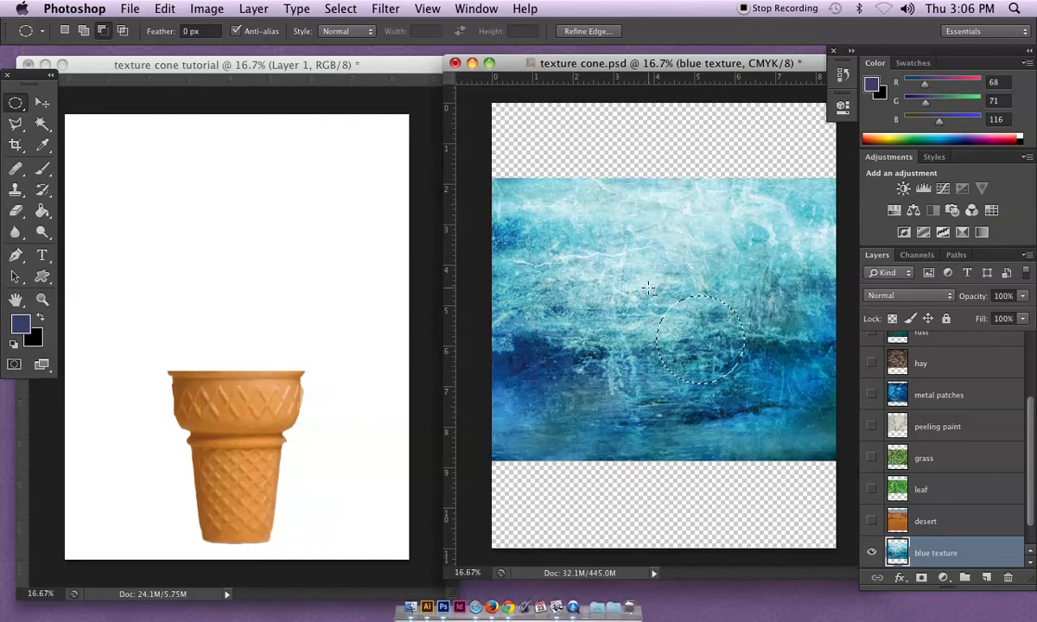
{"action": "mouse_move", "coordinate": [661, 284]}
{"action": "left_mouse_down"}
{"action": "mouse_move", "coordinate": [696, 345]}
{"action": "mouse_move", "coordinate": [733, 370]}
{"action": "left_mouse_up"}
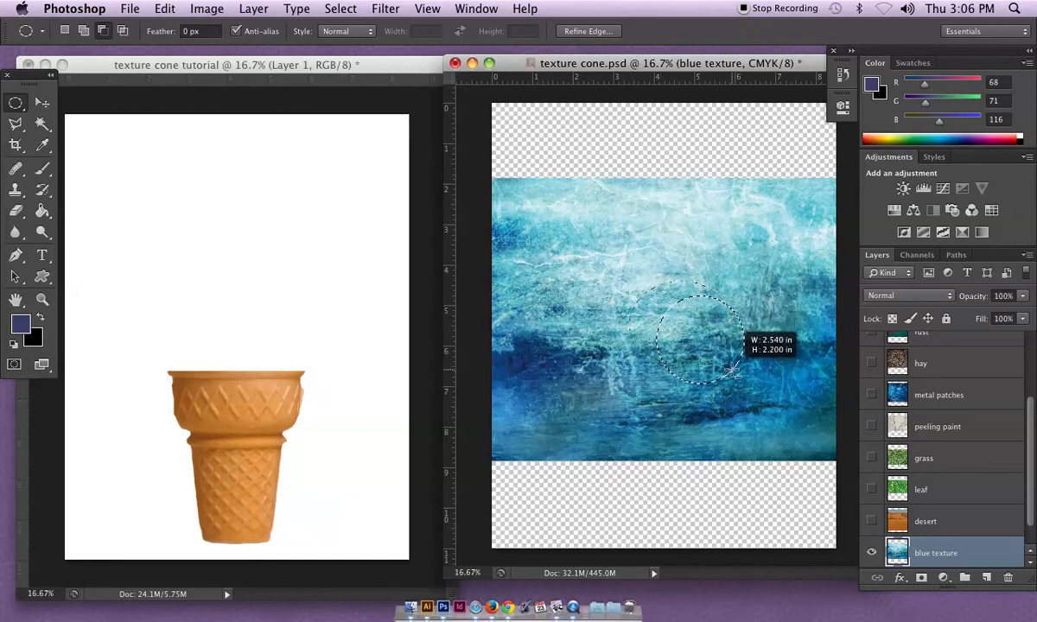
{"action": "left_click_drag", "start_coordinate": [733, 370], "coordinate": [735, 373]}
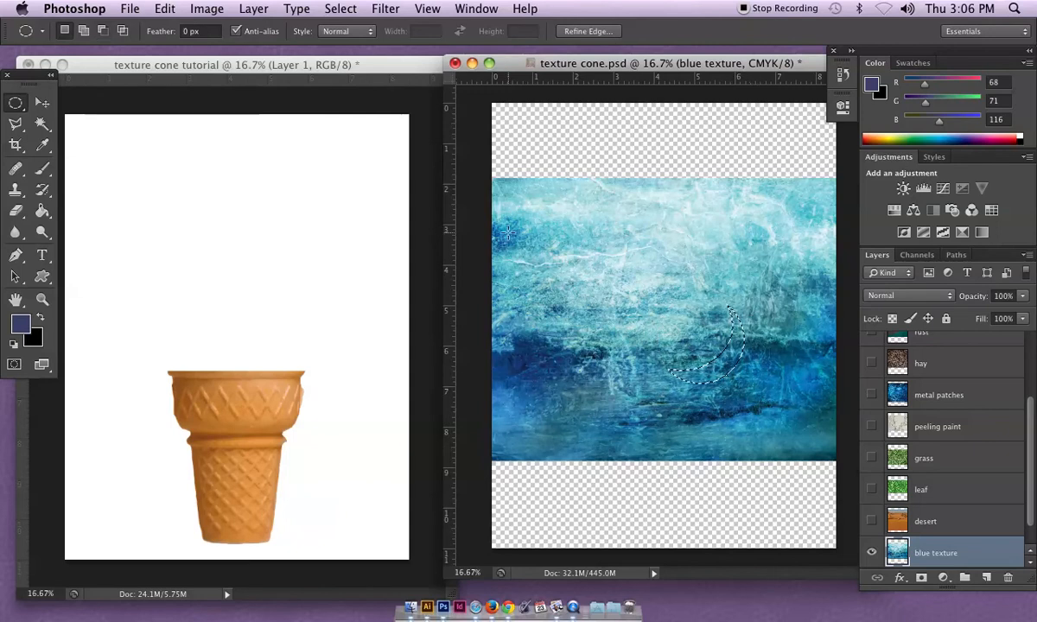
{"action": "left_click", "coordinate": [44, 102]}
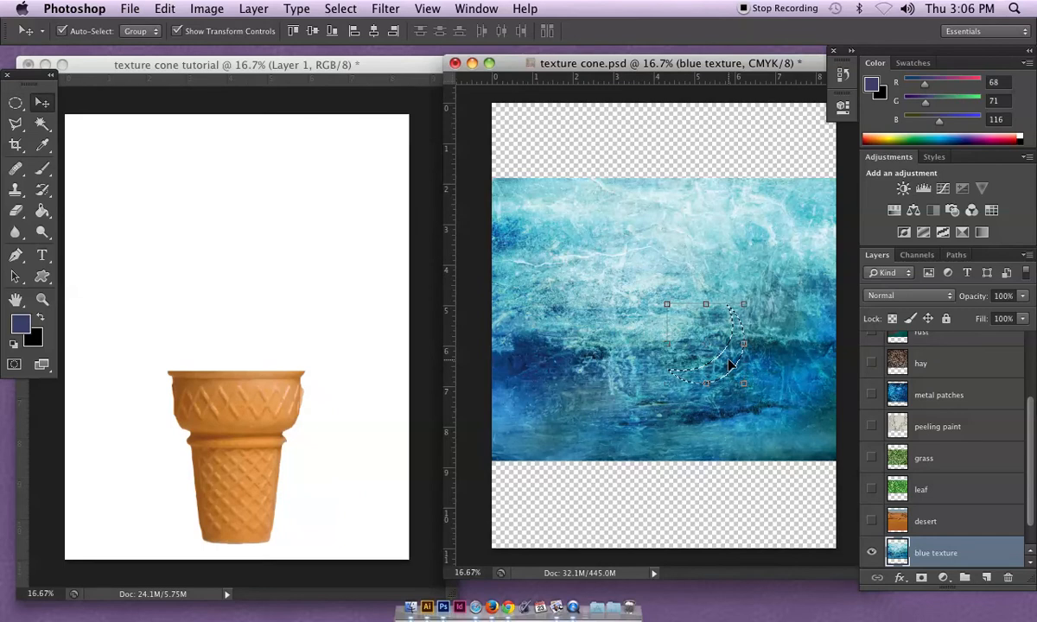
{"action": "mouse_move", "coordinate": [730, 368]}
{"action": "left_mouse_down"}
{"action": "mouse_move", "coordinate": [291, 308]}
{"action": "mouse_move", "coordinate": [252, 328]}
{"action": "mouse_move", "coordinate": [277, 322]}
{"action": "mouse_move", "coordinate": [296, 296]}
{"action": "left_mouse_up"}
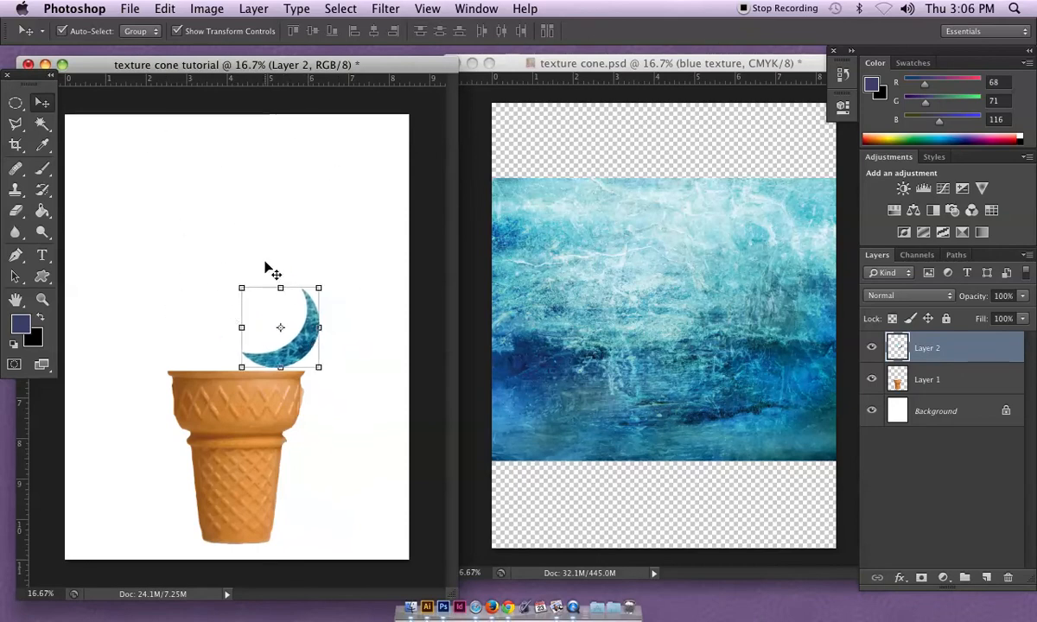
- Show the desert texture and carve a crescent selection from a circle of it
{"action": "left_click", "coordinate": [553, 329]}
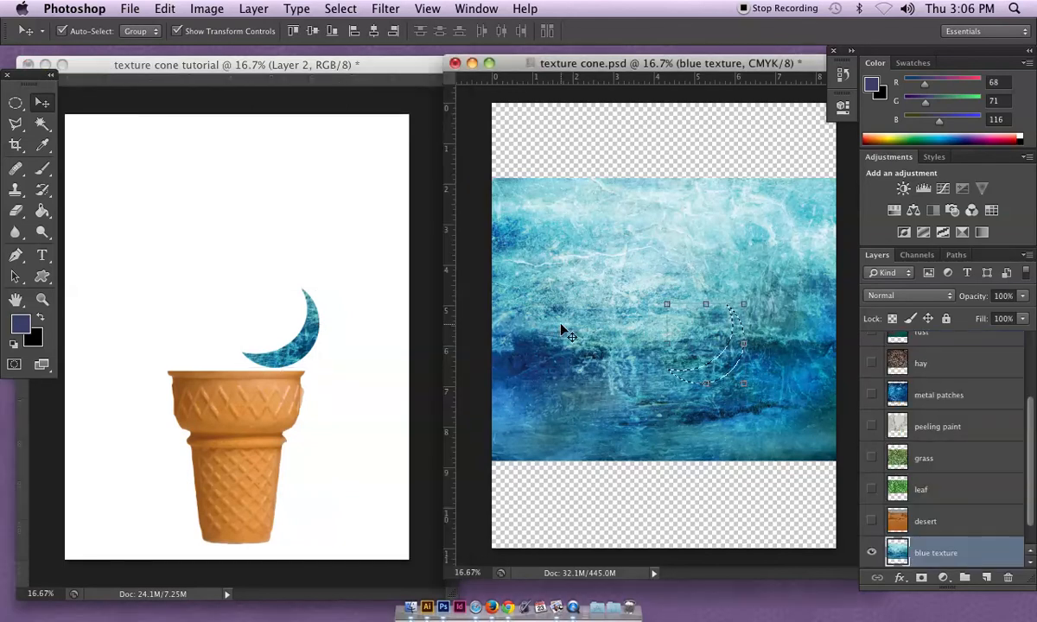
{"action": "key", "text": "super+d"}
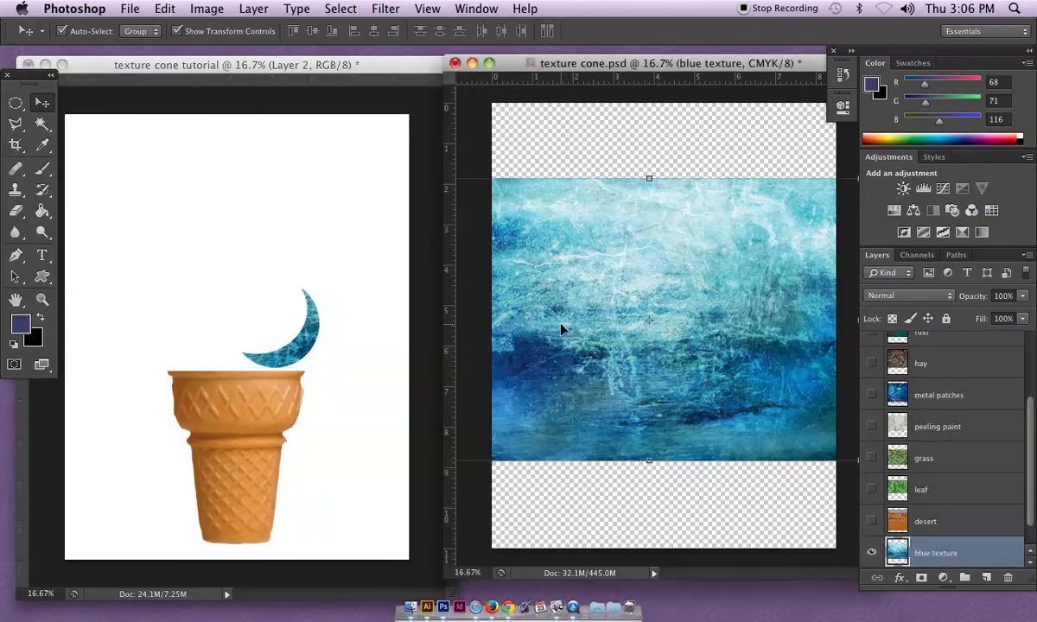
{"action": "left_click", "coordinate": [925, 521]}
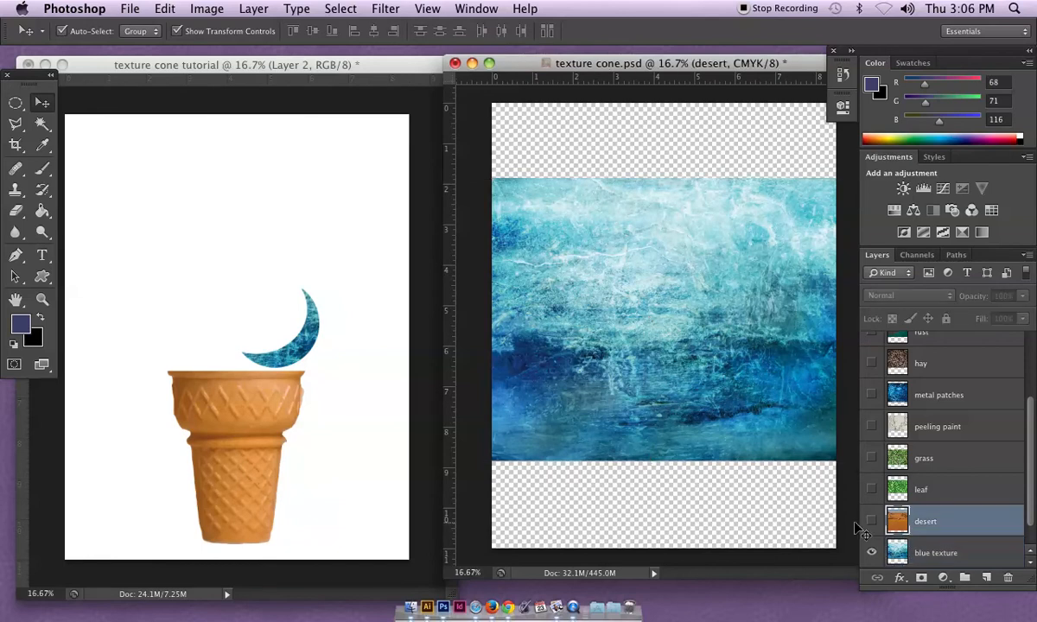
{"action": "left_click", "coordinate": [871, 521]}
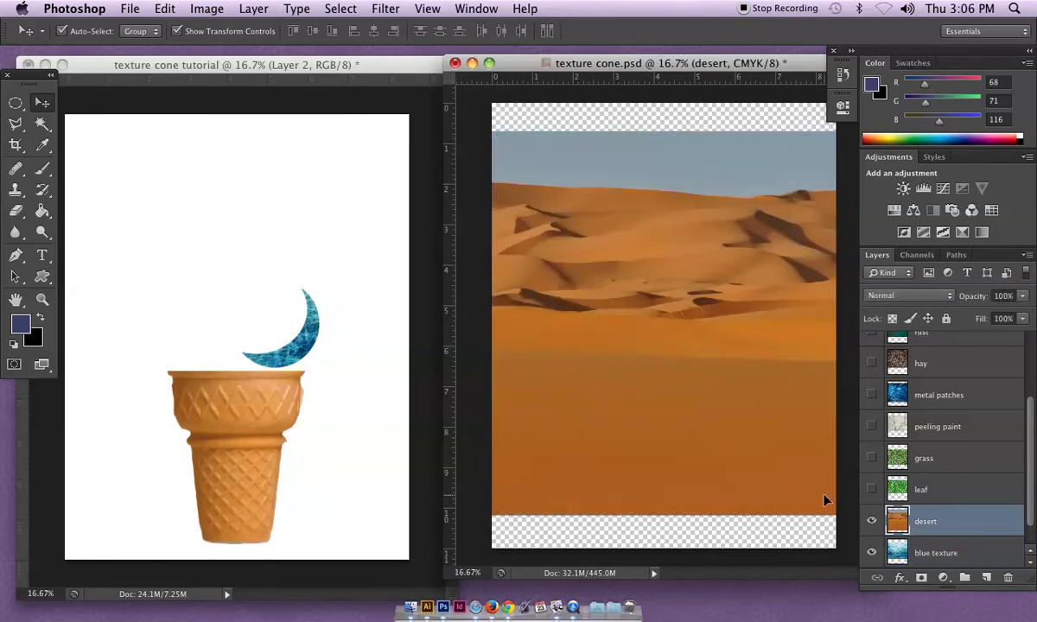
{"action": "left_click", "coordinate": [15, 102]}
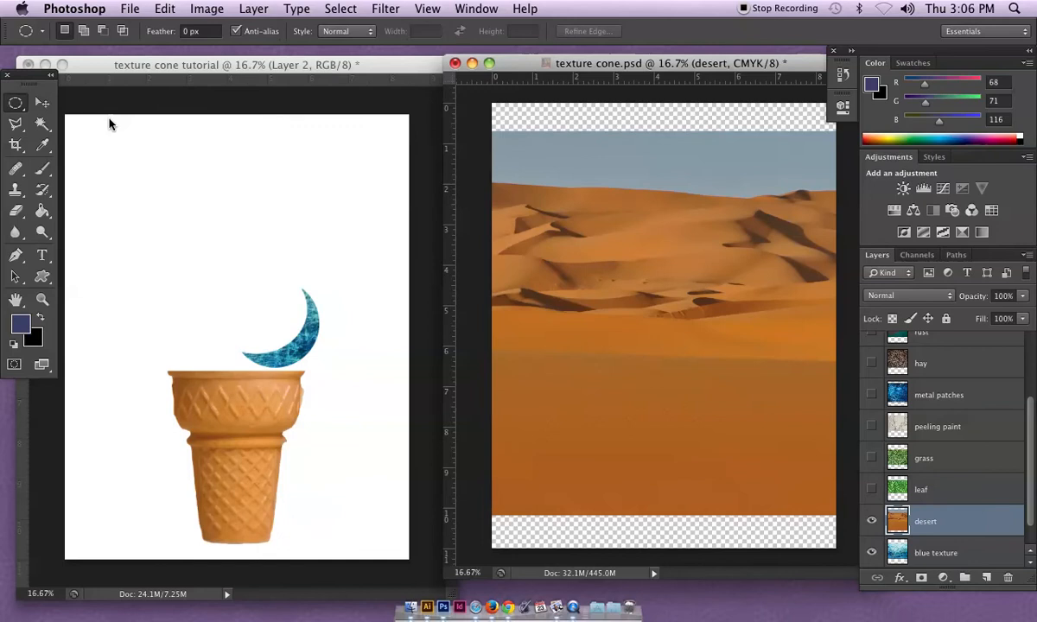
{"action": "mouse_move", "coordinate": [547, 196]}
{"action": "left_mouse_down"}
{"action": "mouse_move", "coordinate": [581, 210]}
{"action": "mouse_move", "coordinate": [684, 326]}
{"action": "mouse_move", "coordinate": [683, 316]}
{"action": "left_mouse_up"}
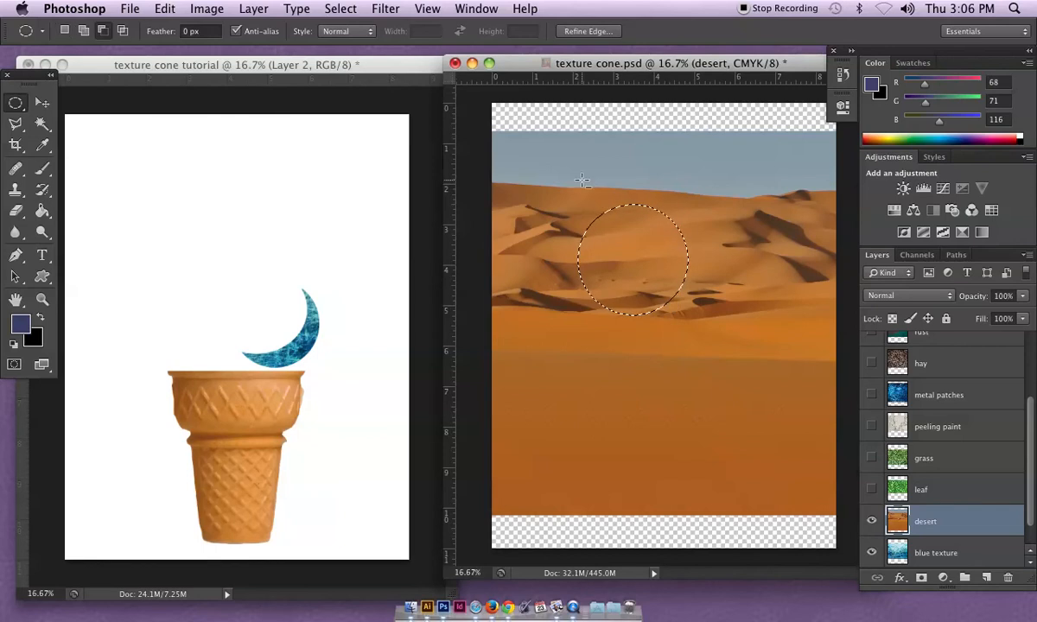
{"action": "left_click_drag", "start_coordinate": [540, 185], "coordinate": [670, 285]}
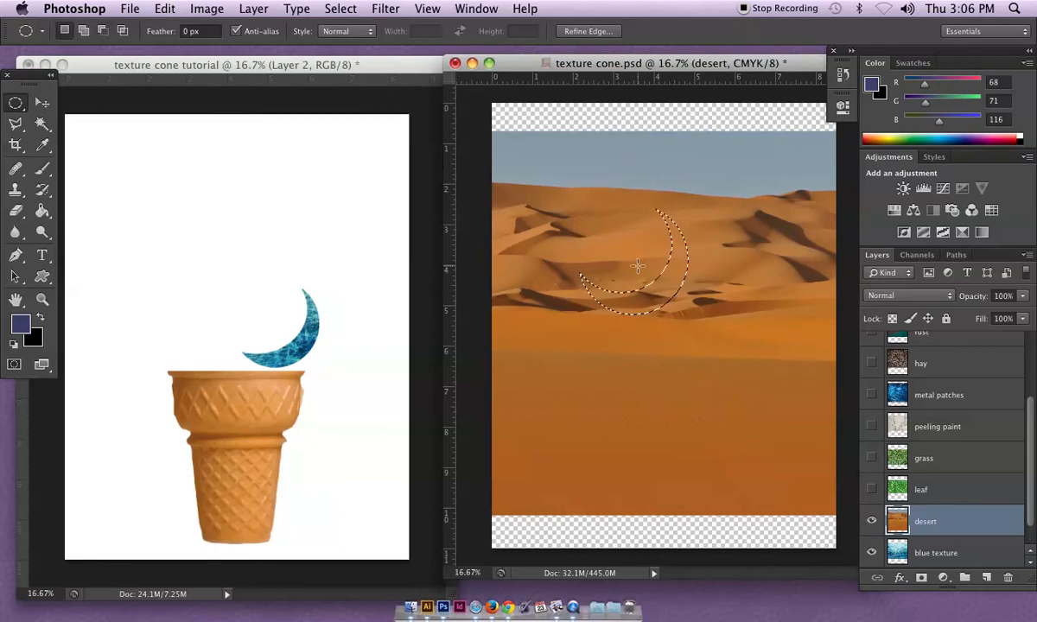
- Move the desert crescent onto the tutorial page, rotate it slightly and rest it on the cone's left rim
{"action": "left_click", "coordinate": [41, 102]}
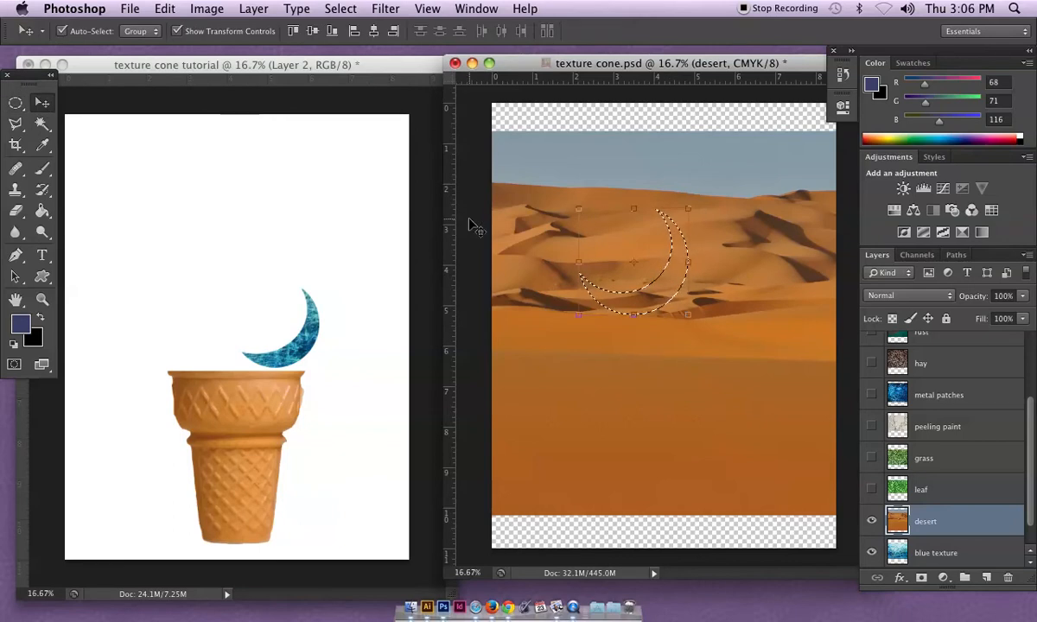
{"action": "left_click_drag", "start_coordinate": [661, 292], "coordinate": [282, 270]}
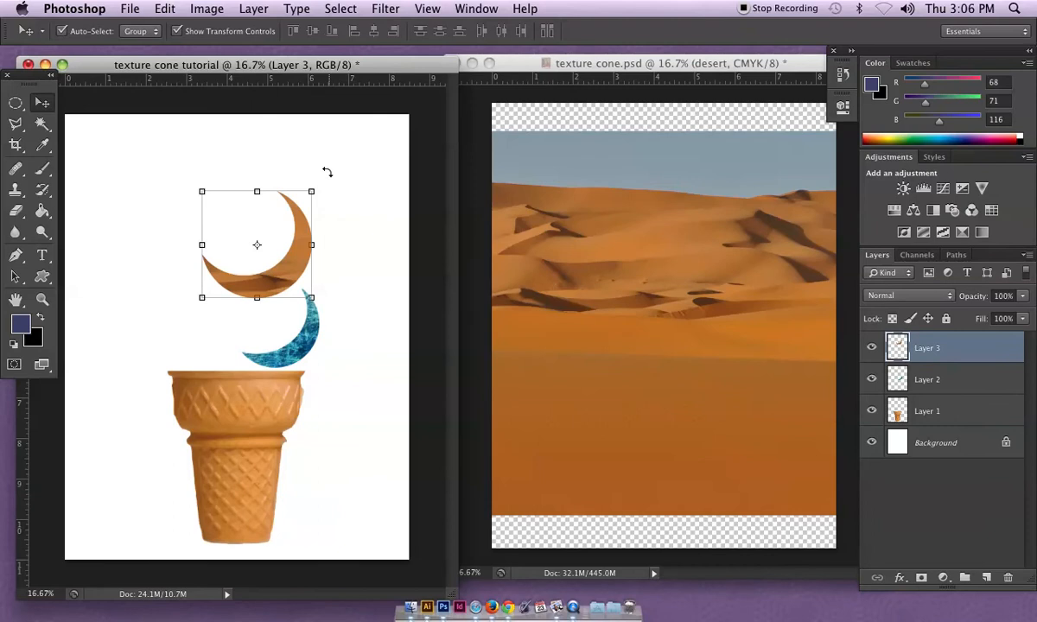
{"action": "mouse_move", "coordinate": [317, 178]}
{"action": "left_mouse_down"}
{"action": "mouse_move", "coordinate": [327, 202]}
{"action": "mouse_move", "coordinate": [256, 334]}
{"action": "left_mouse_up"}
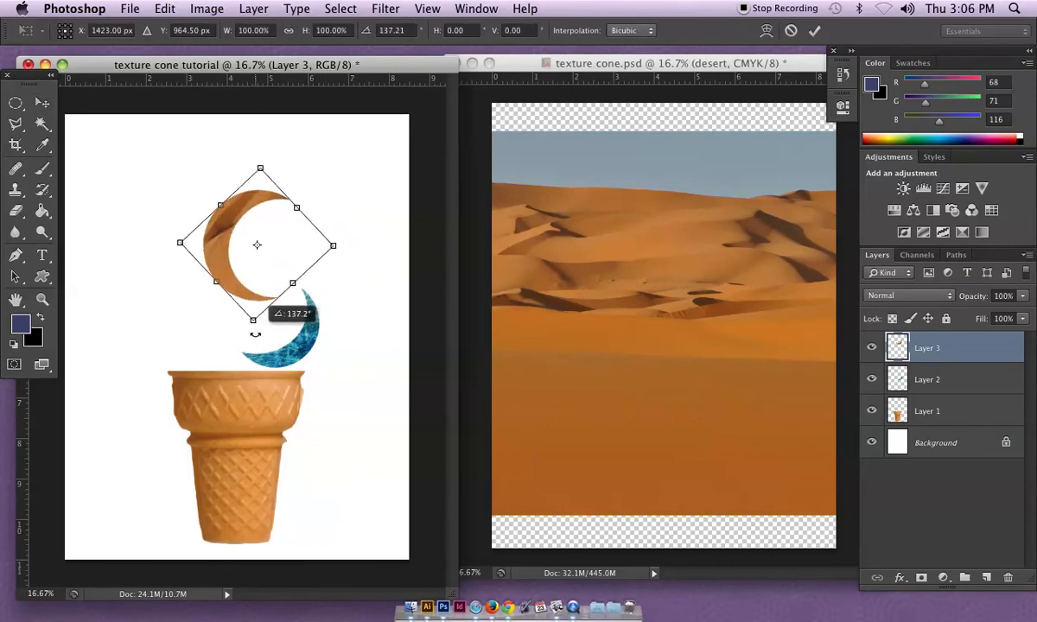
{"action": "key", "text": "Return"}
{"action": "mouse_move", "coordinate": [223, 263]}
{"action": "left_mouse_down"}
{"action": "mouse_move", "coordinate": [208, 301]}
{"action": "mouse_move", "coordinate": [161, 335]}
{"action": "left_mouse_up"}
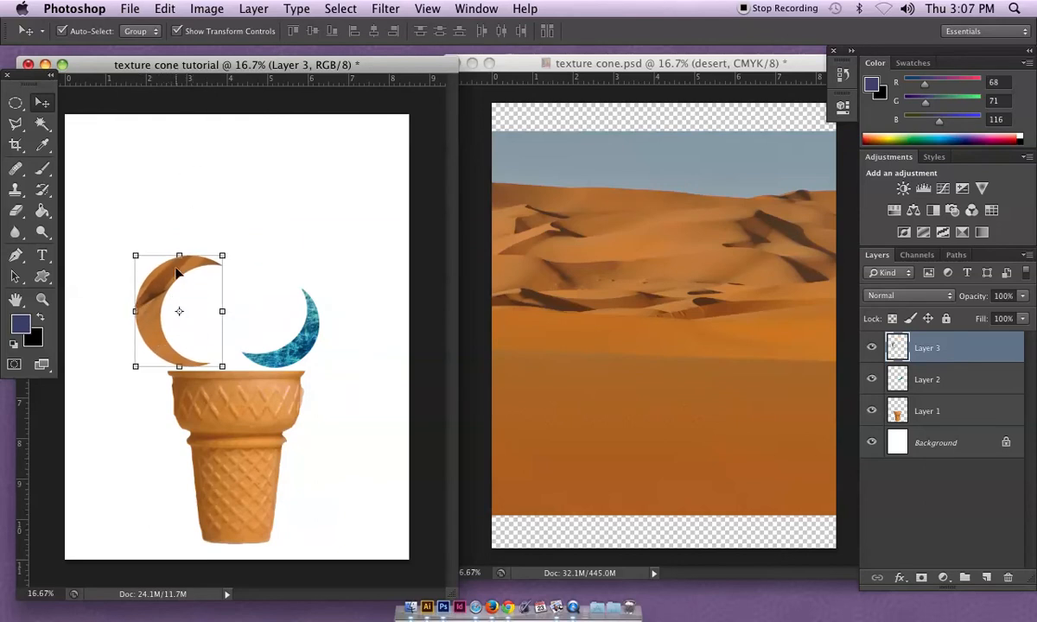
- Shift the desert crescent's hue to -38 with Hue/Saturation to make it crimson red
{"action": "left_click", "coordinate": [207, 8]}
{"action": "mouse_move", "coordinate": [234, 58]}
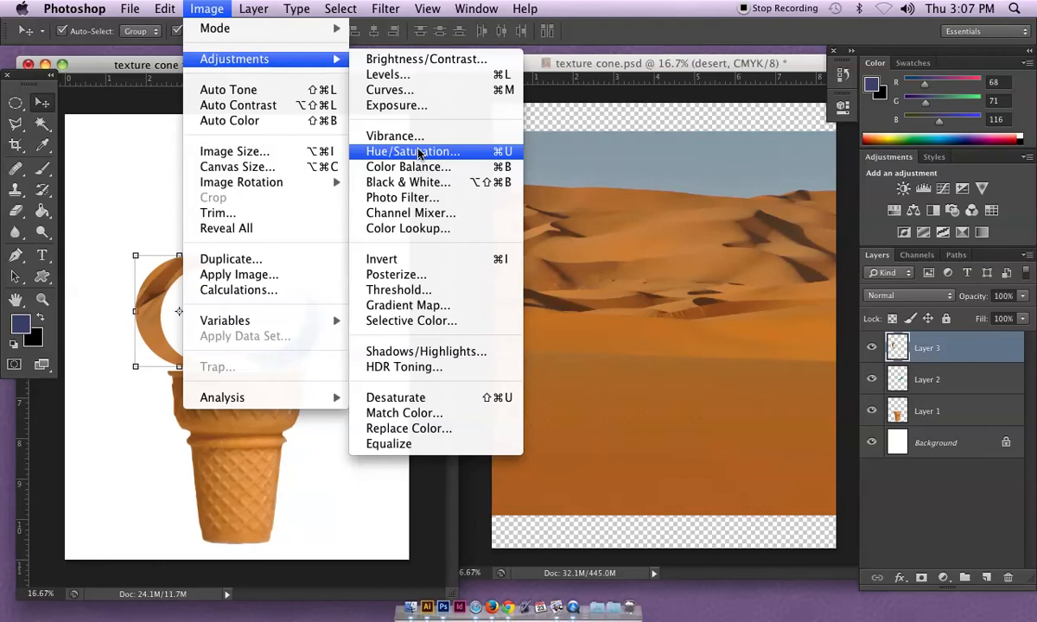
{"action": "left_click", "coordinate": [413, 151]}
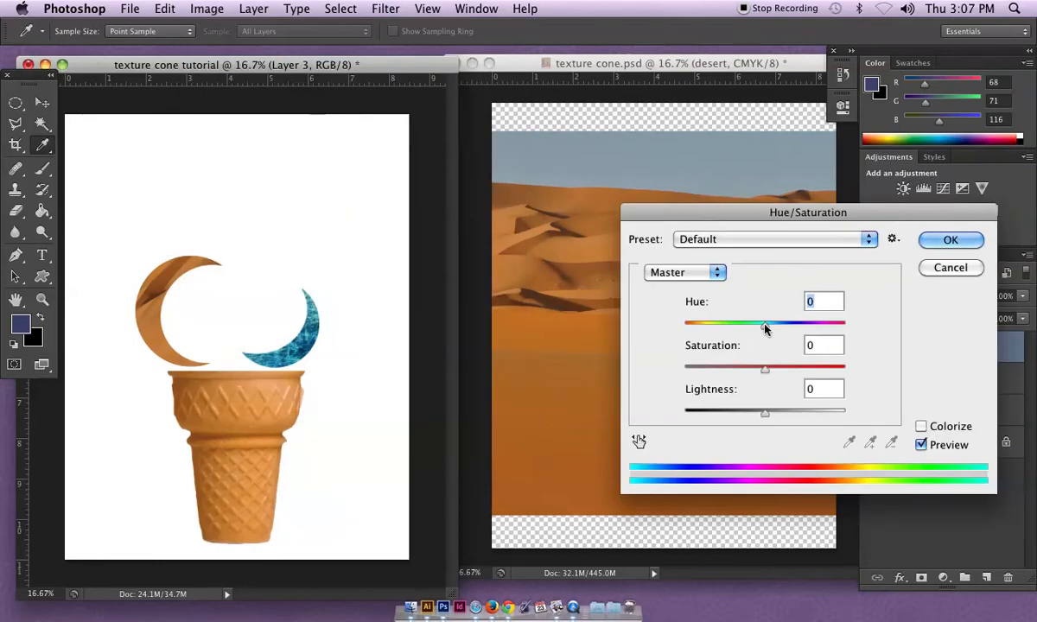
{"action": "mouse_move", "coordinate": [765, 327]}
{"action": "left_mouse_down"}
{"action": "mouse_move", "coordinate": [791, 326]}
{"action": "mouse_move", "coordinate": [733, 327]}
{"action": "mouse_move", "coordinate": [736, 336]}
{"action": "left_mouse_up"}
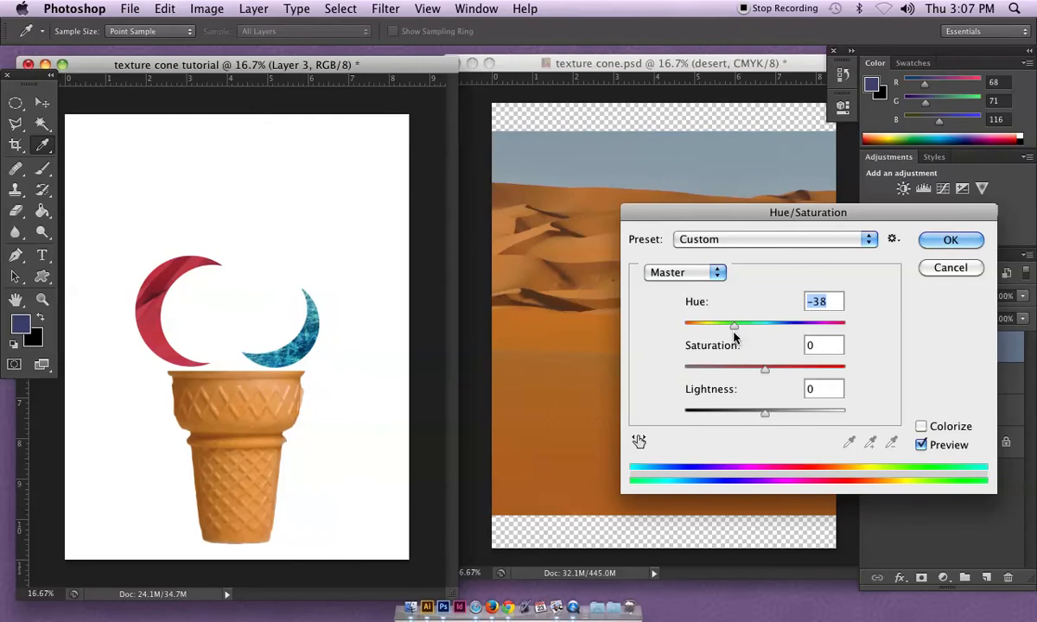
{"action": "left_click", "coordinate": [950, 240]}
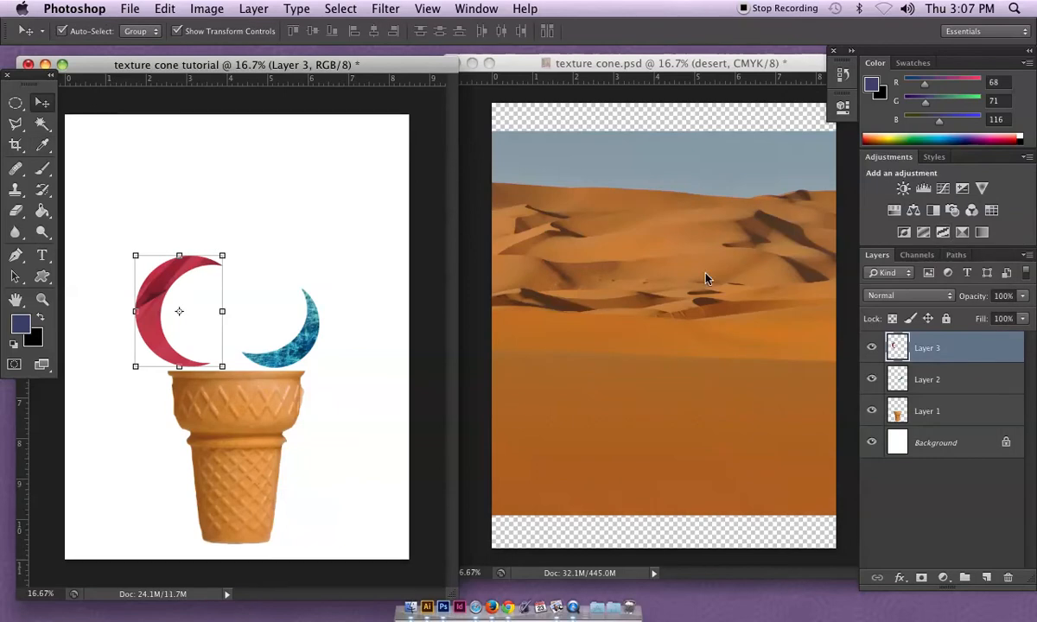
- In the texture document, hide the desert layer and make the leaf texture layer visible and active
{"action": "left_click", "coordinate": [691, 367]}
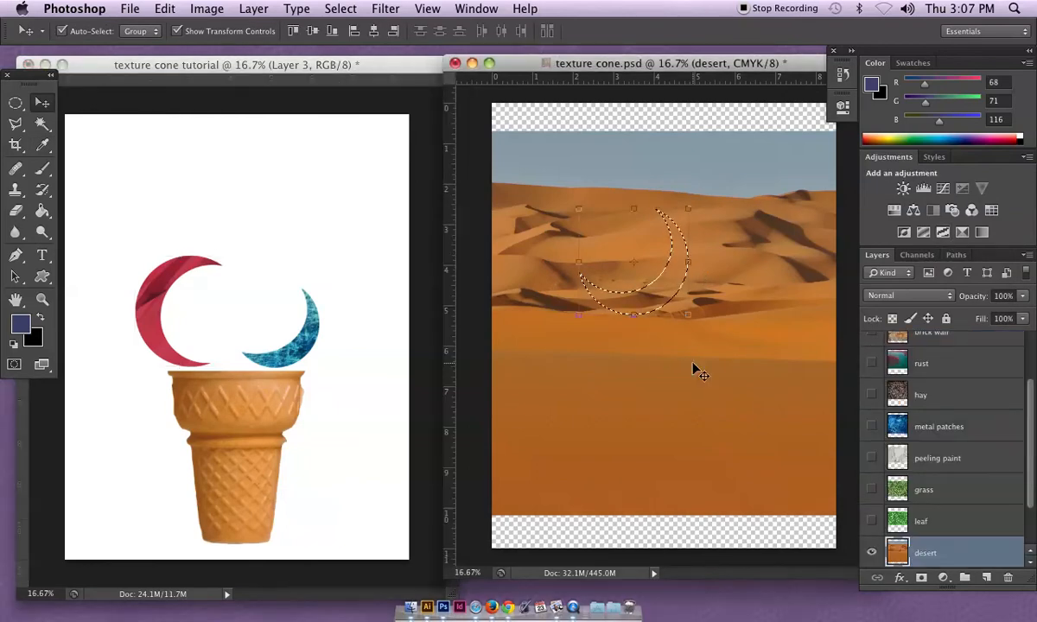
{"action": "key", "text": "cmd+d"}
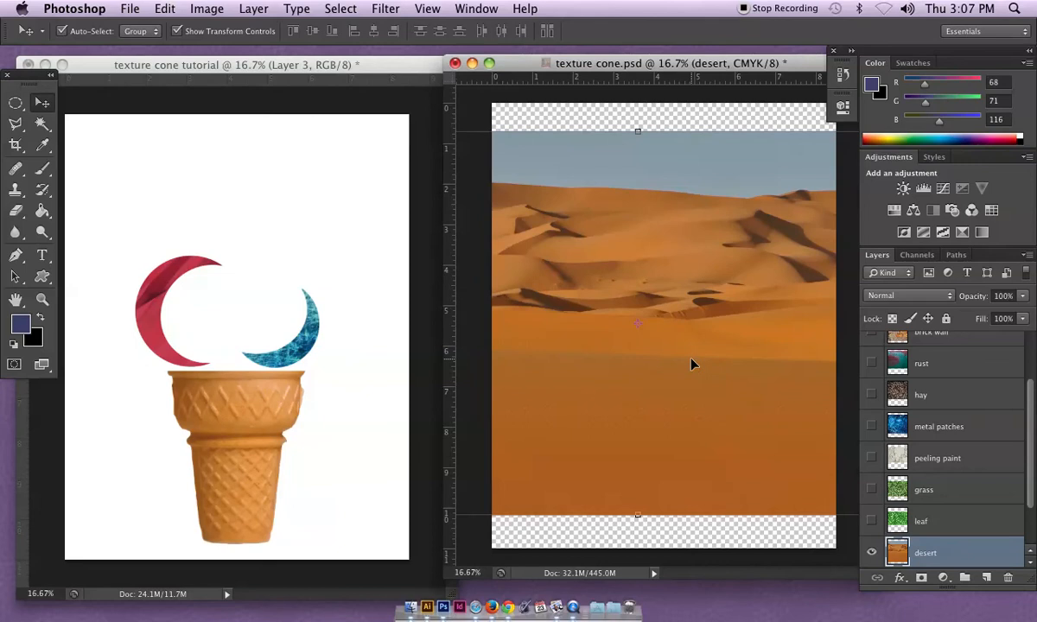
{"action": "left_click", "coordinate": [872, 551]}
{"action": "left_click", "coordinate": [871, 521]}
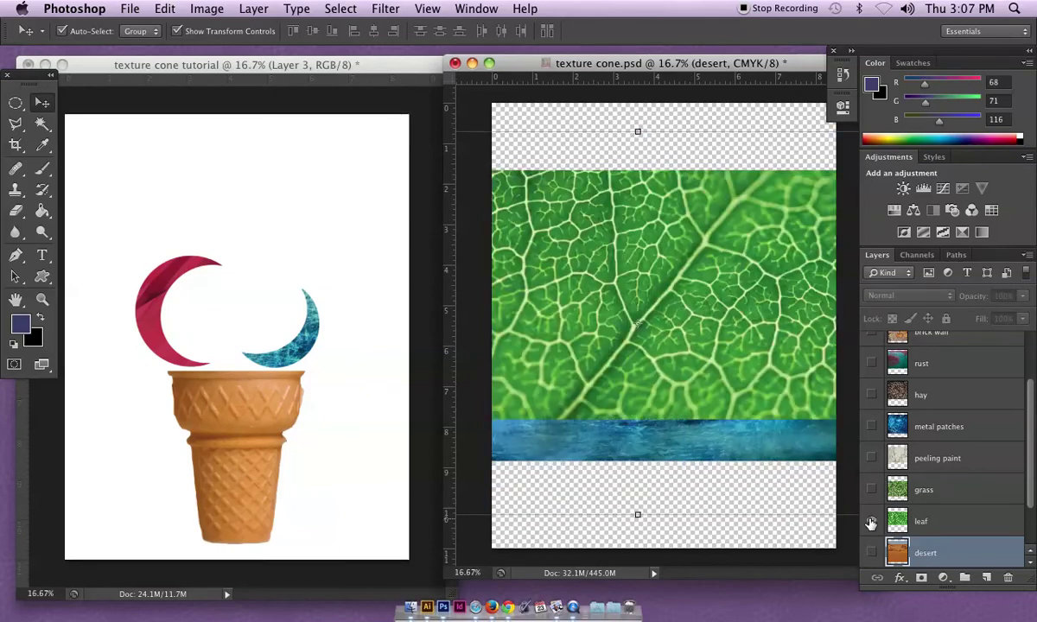
{"action": "left_click", "coordinate": [943, 521]}
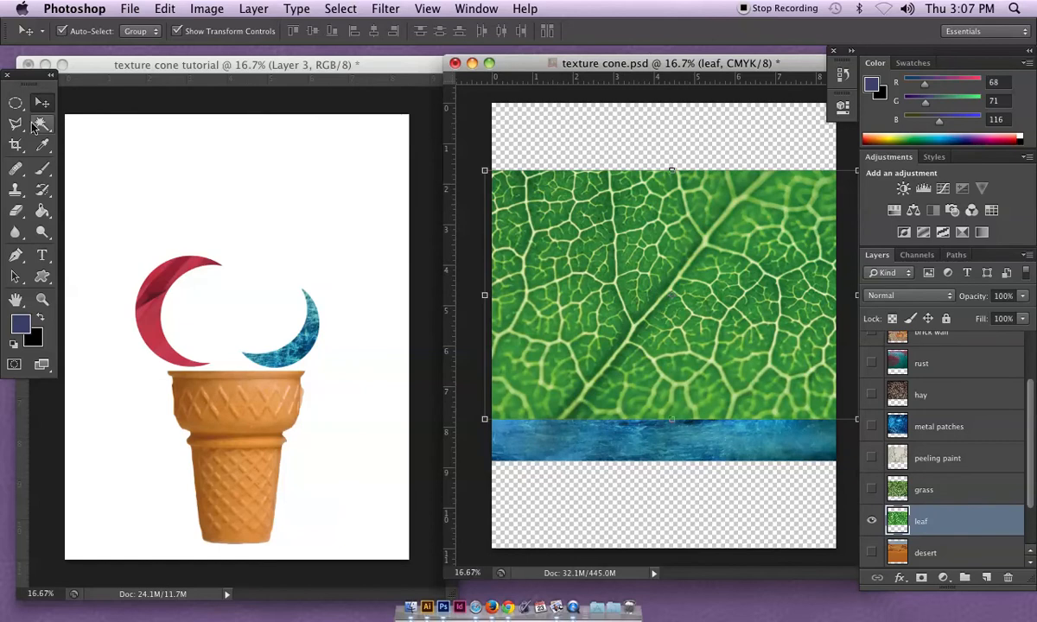
- Select a circle of leaf texture and Alt-subtract an ellipse to leave a crescent
{"action": "left_click", "coordinate": [15, 103]}
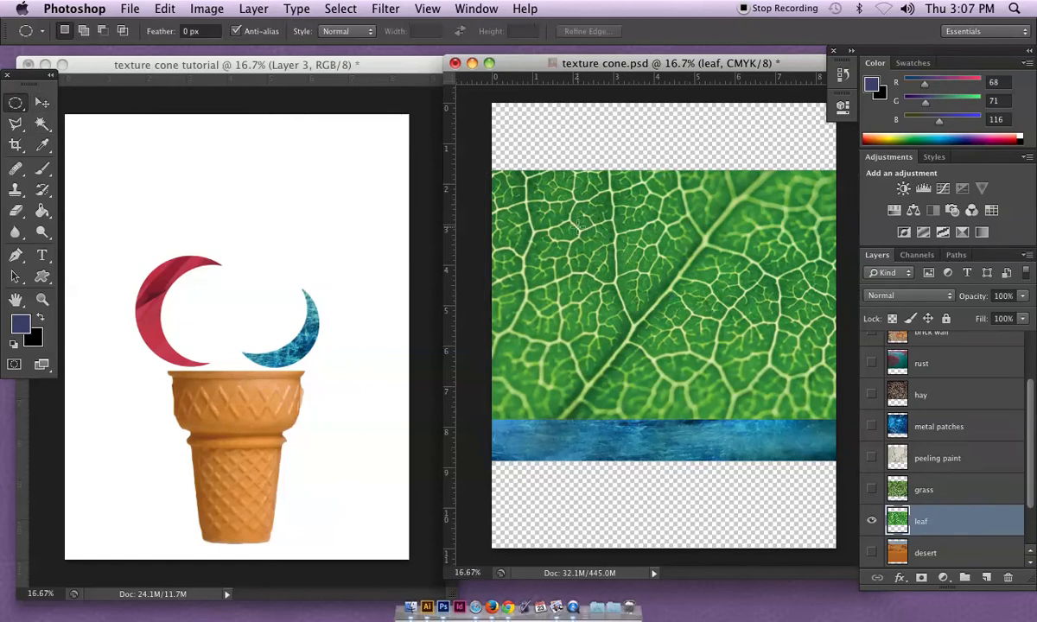
{"action": "mouse_move", "coordinate": [540, 211]}
{"action": "left_mouse_down"}
{"action": "mouse_move", "coordinate": [640, 294]}
{"action": "mouse_move", "coordinate": [662, 329]}
{"action": "left_mouse_up"}
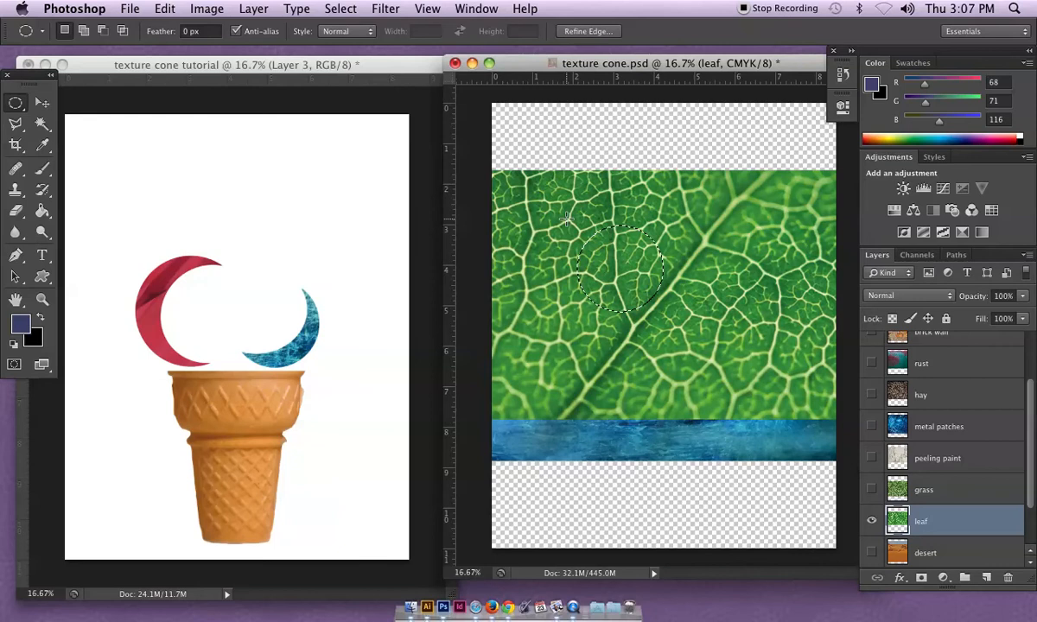
{"action": "key", "text": "alt"}
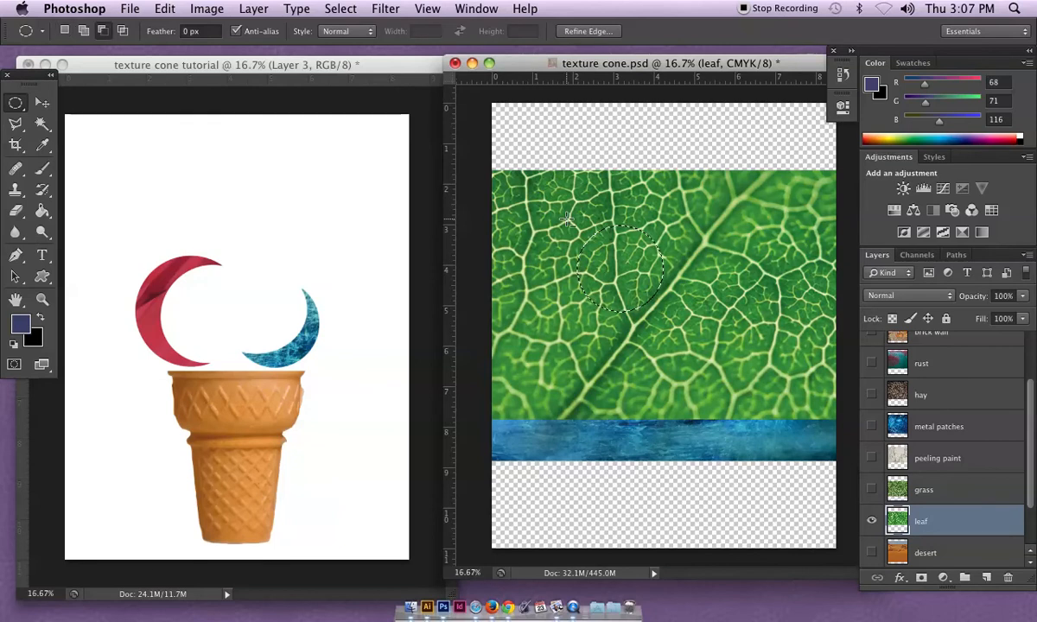
{"action": "mouse_move", "coordinate": [566, 219]}
{"action": "left_mouse_down"}
{"action": "mouse_move", "coordinate": [655, 294]}
{"action": "mouse_move", "coordinate": [663, 274]}
{"action": "left_mouse_up"}
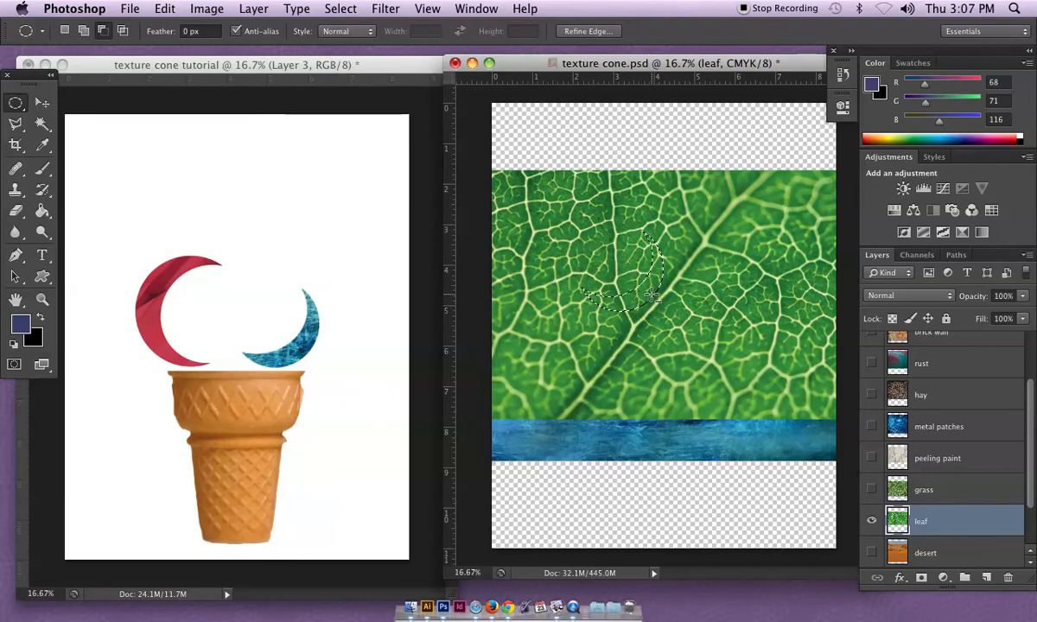
- Move the leaf crescent into the cone document between the red and blue crescents, cancelling the transform
{"action": "left_click", "coordinate": [42, 102]}
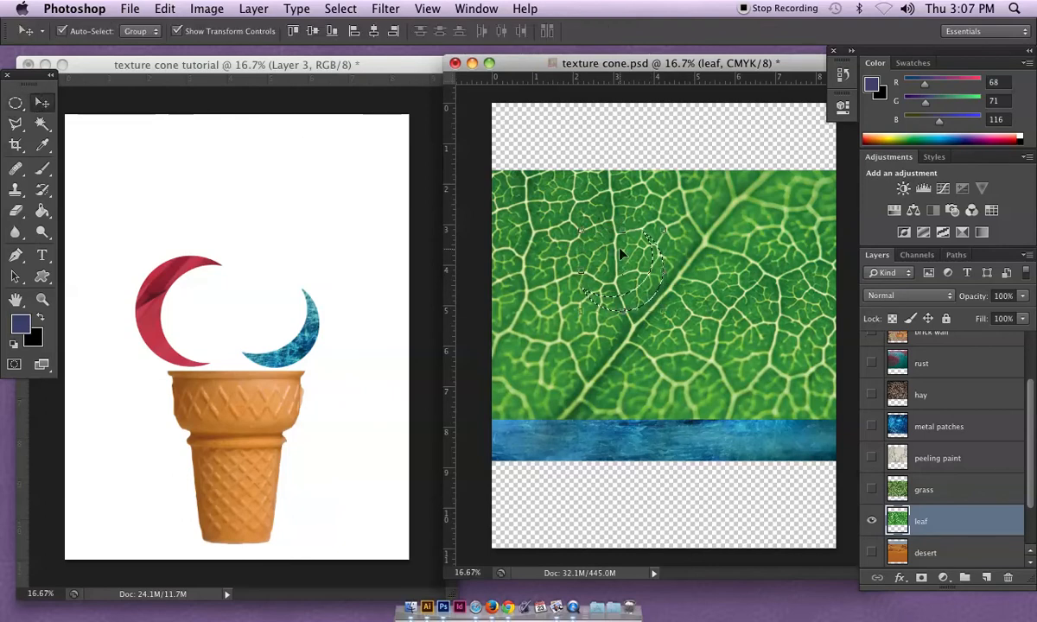
{"action": "left_click_drag", "start_coordinate": [643, 298], "coordinate": [432, 289]}
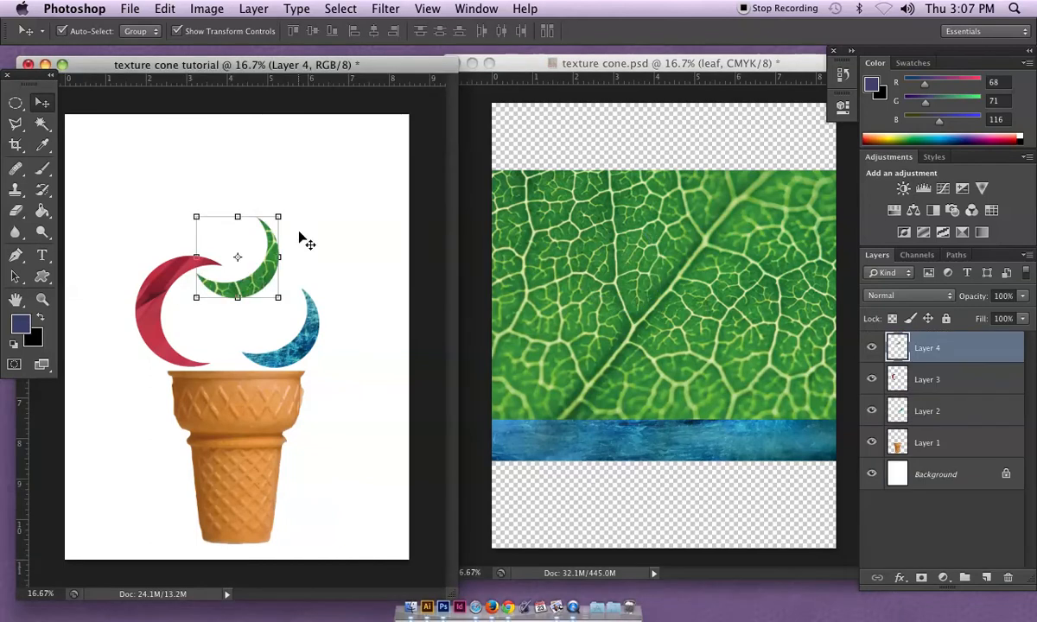
{"action": "key", "text": "super+t"}
{"action": "mouse_move", "coordinate": [283, 202]}
{"action": "left_mouse_down"}
{"action": "mouse_move", "coordinate": [260, 259]}
{"action": "mouse_move", "coordinate": [276, 305]}
{"action": "left_mouse_up"}
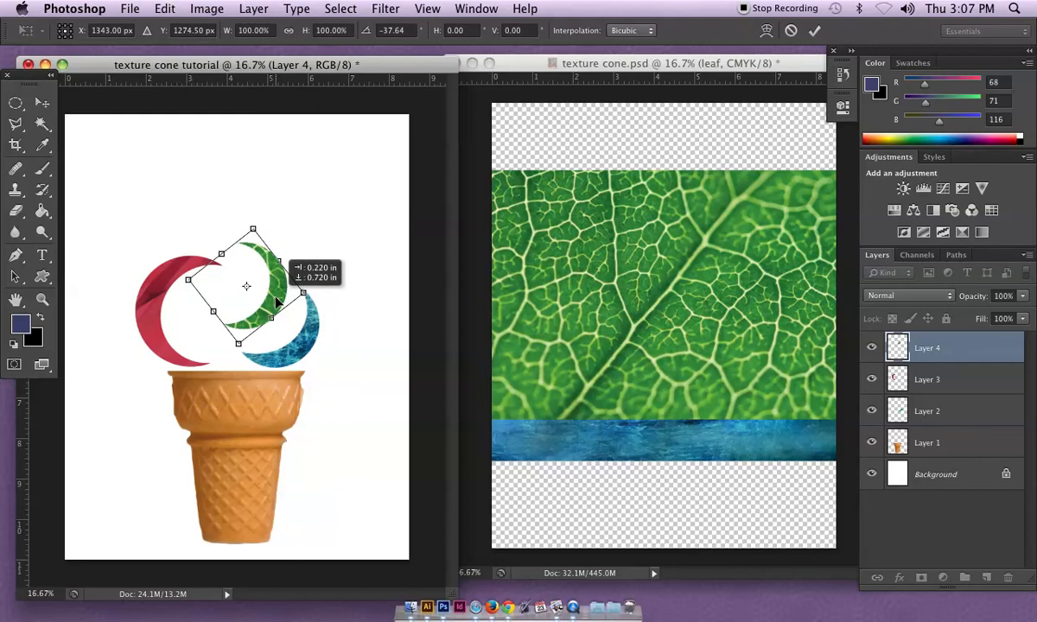
{"action": "key", "text": "Escape"}
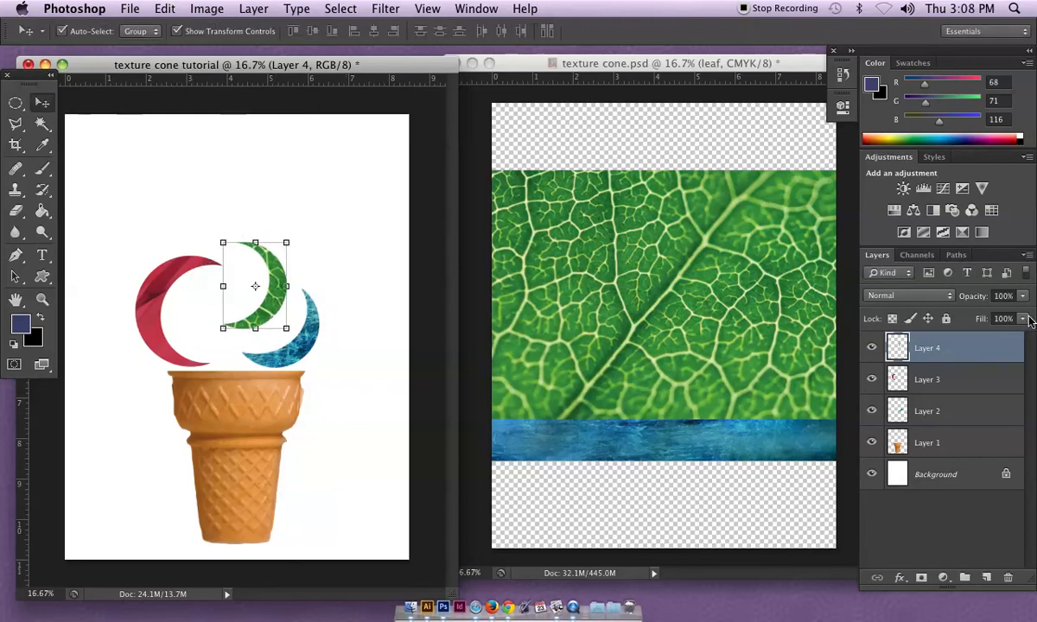
{"action": "left_click", "coordinate": [372, 251]}
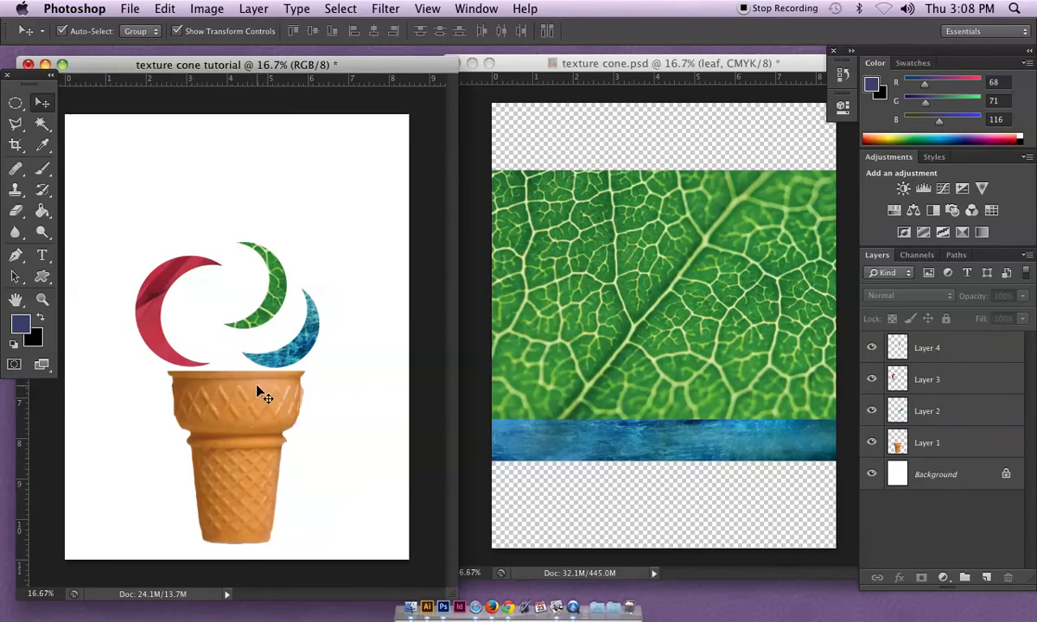
- Choose the Custom Shape tool and browse its shape library and options
{"action": "left_click", "coordinate": [42, 277]}
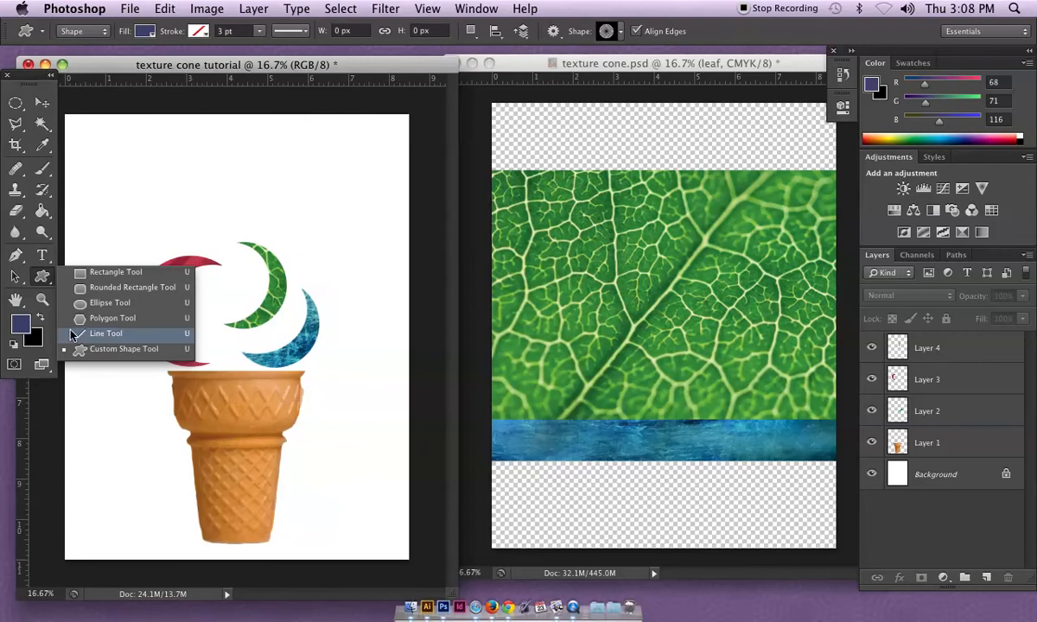
{"action": "left_click", "coordinate": [123, 348]}
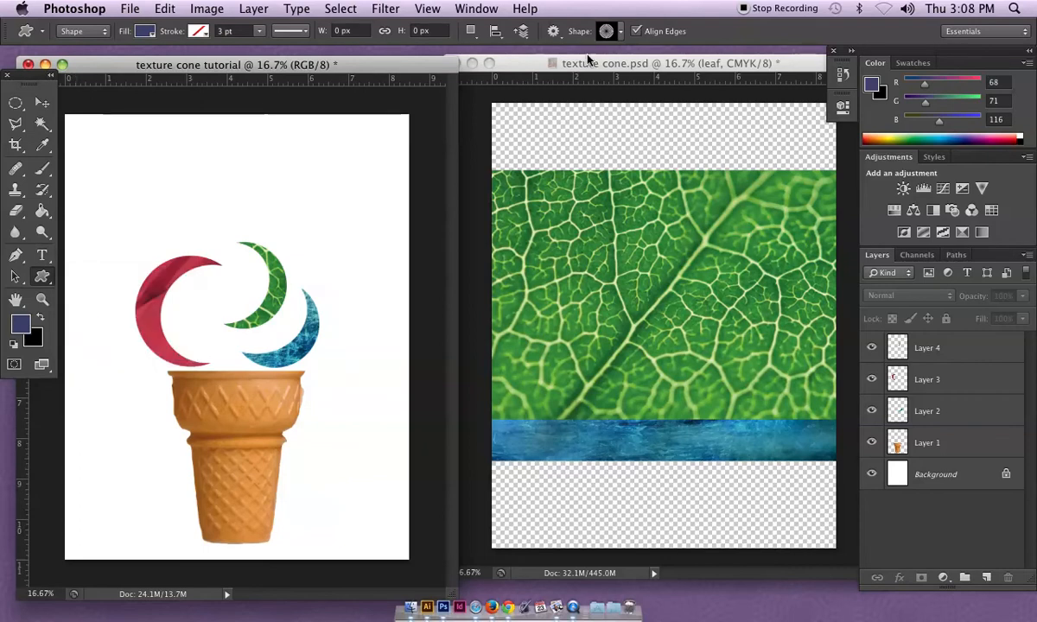
{"action": "left_click", "coordinate": [622, 33]}
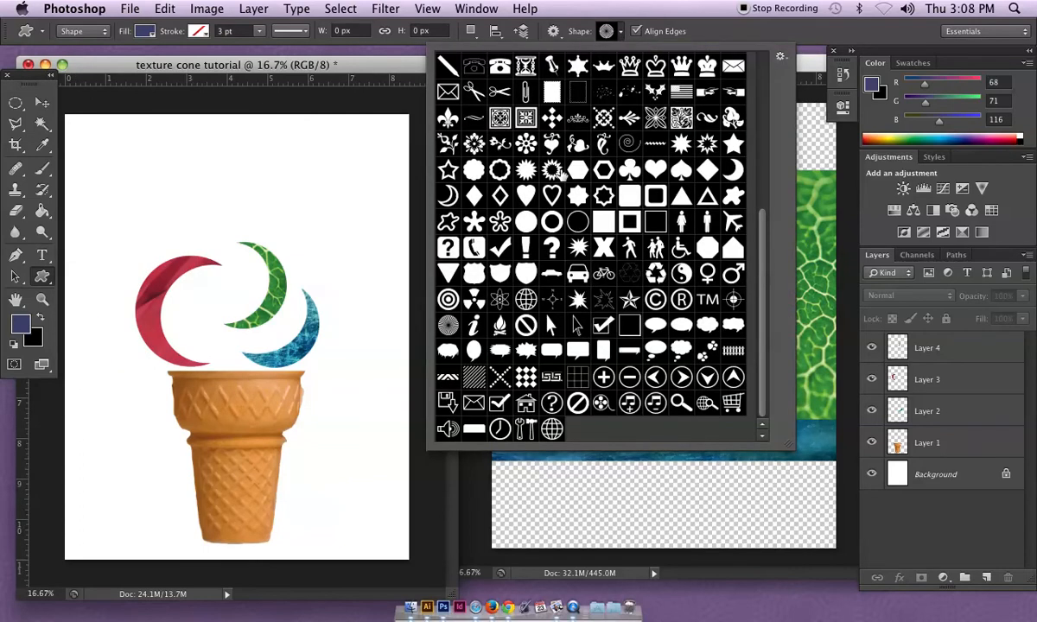
{"action": "mouse_move", "coordinate": [763, 442]}
{"action": "left_mouse_down"}
{"action": "mouse_move", "coordinate": [648, 177]}
{"action": "mouse_move", "coordinate": [771, 423]}
{"action": "left_mouse_up"}
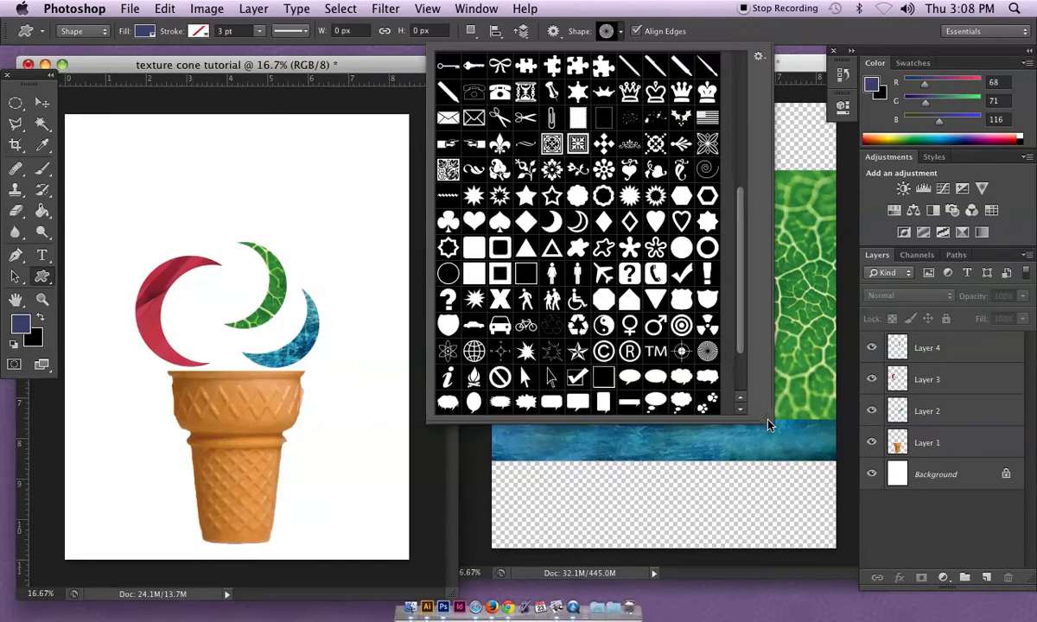
{"action": "left_click", "coordinate": [759, 58]}
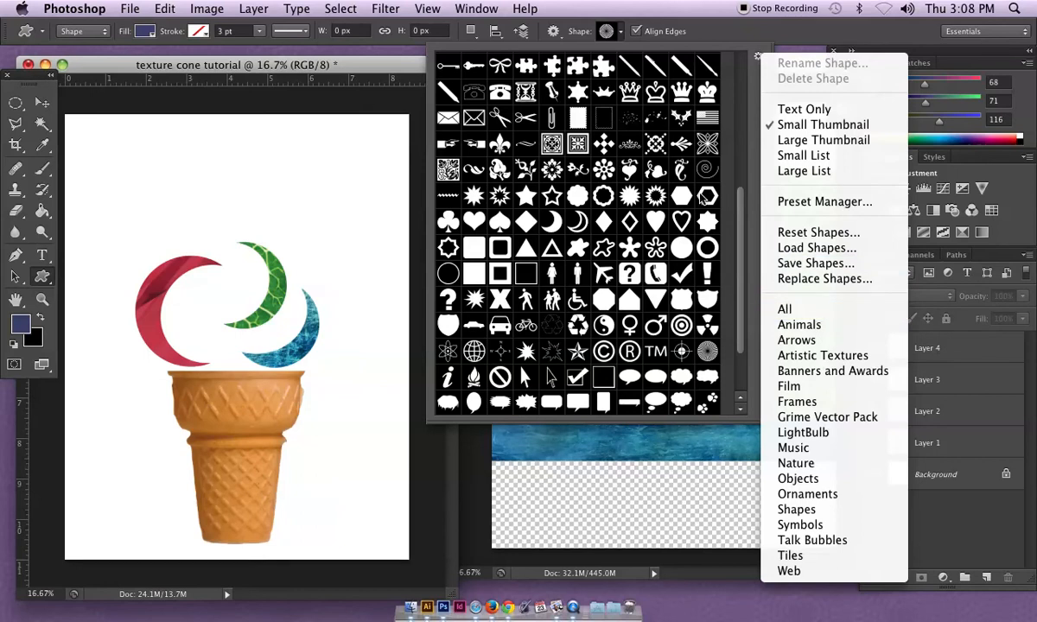
{"action": "left_click", "coordinate": [737, 237]}
{"action": "scroll", "coordinate": [737, 220], "scroll_direction": "up", "scroll_amount": 3}
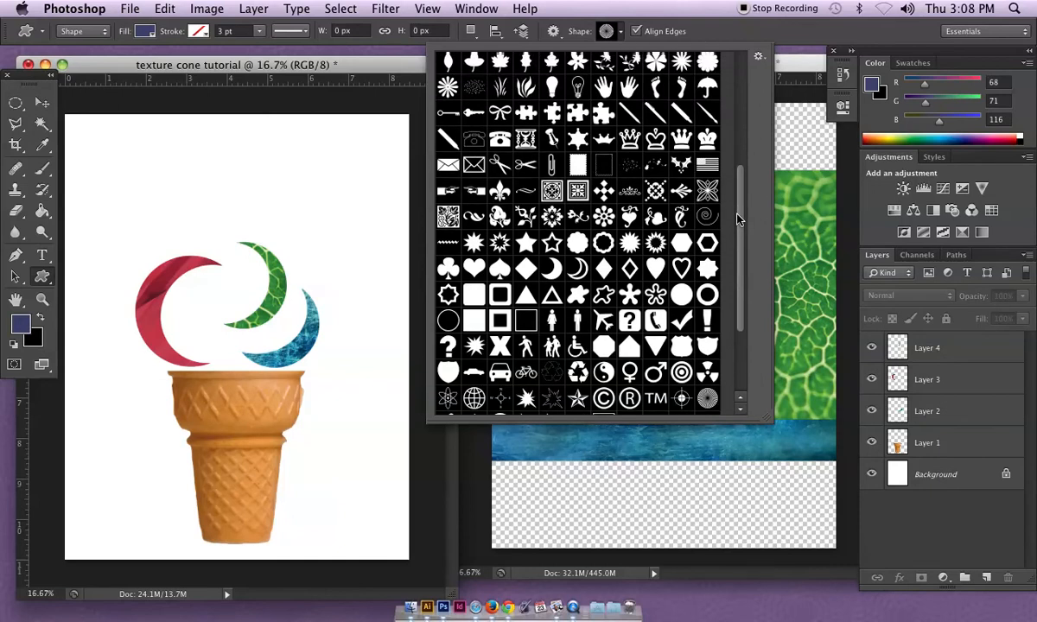
{"action": "scroll", "coordinate": [737, 220], "scroll_direction": "up", "scroll_amount": 3}
{"action": "scroll", "coordinate": [737, 221], "scroll_direction": "up", "scroll_amount": 2}
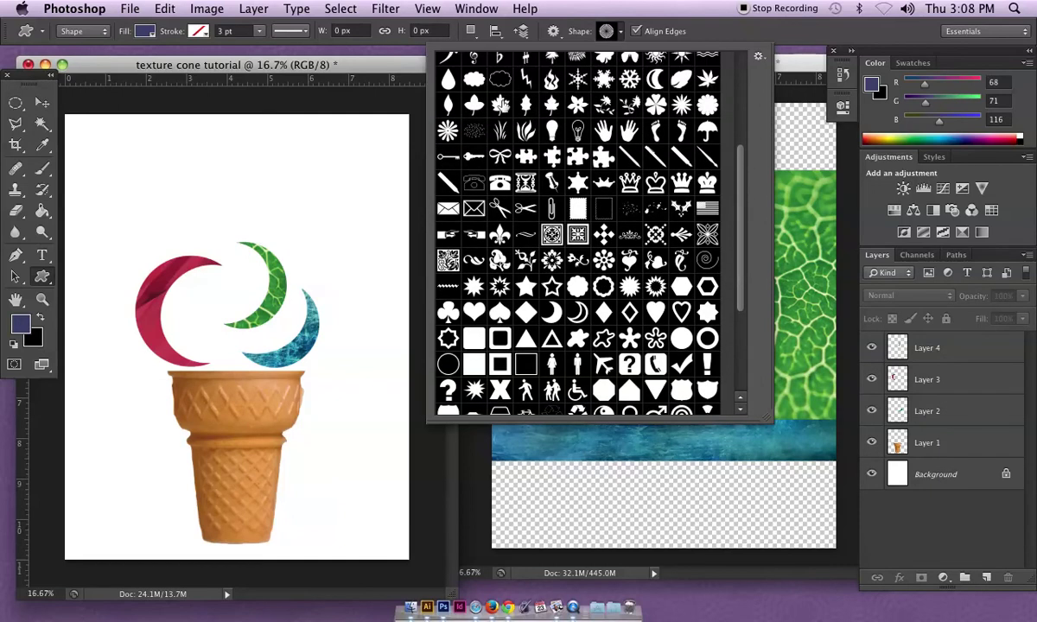
- Pick the teardrop shape and draw a navy teardrop on the upper right of the cone
{"action": "left_click", "coordinate": [449, 83]}
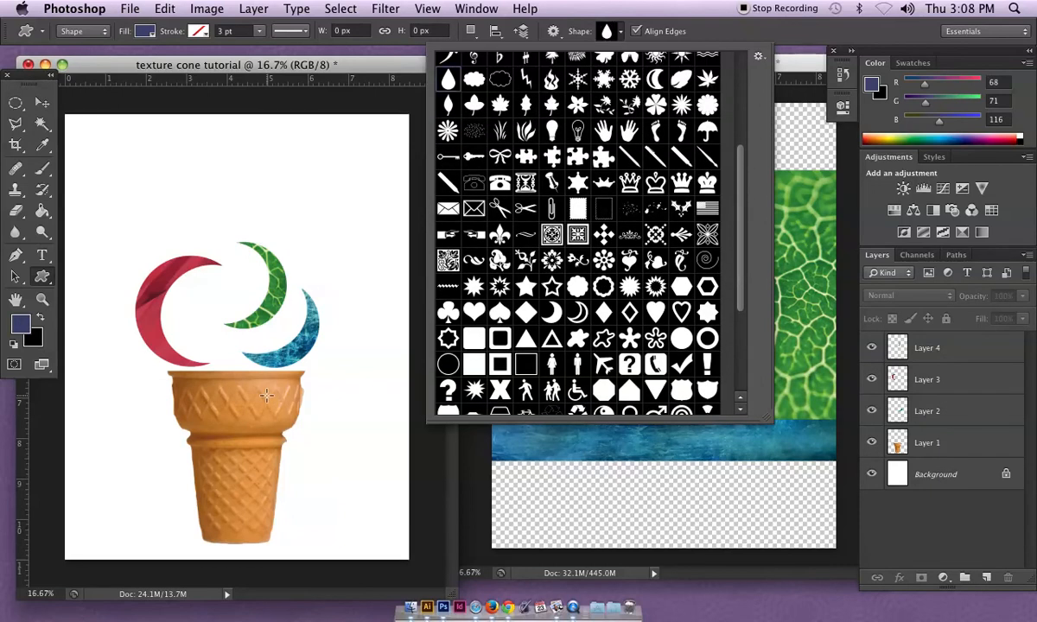
{"action": "left_click_drag", "start_coordinate": [266, 395], "coordinate": [287, 426]}
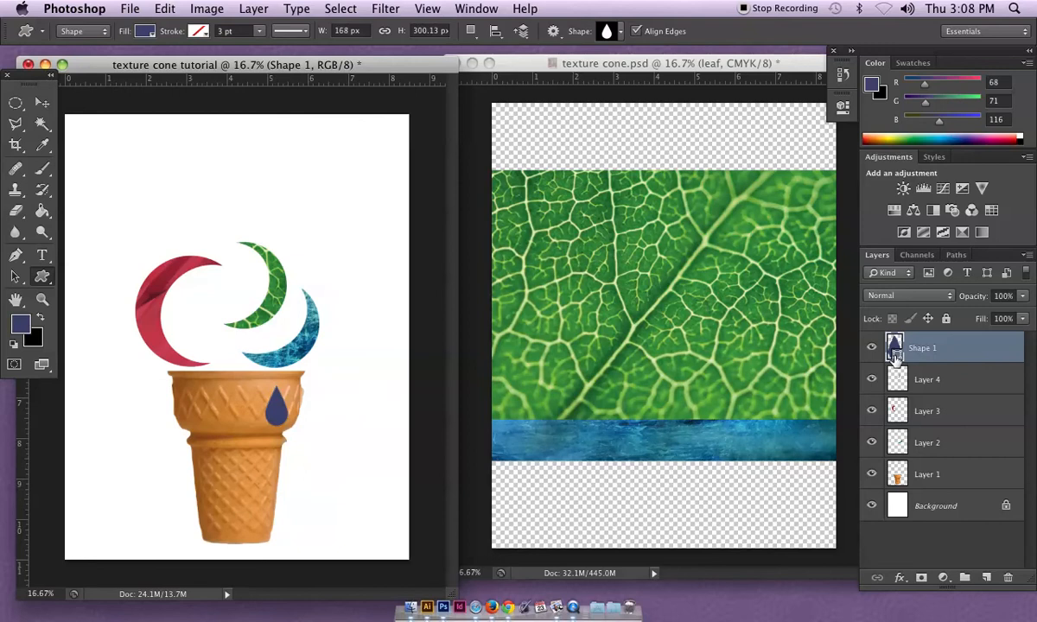
{"action": "left_click_drag", "start_coordinate": [896, 352], "coordinate": [888, 337]}
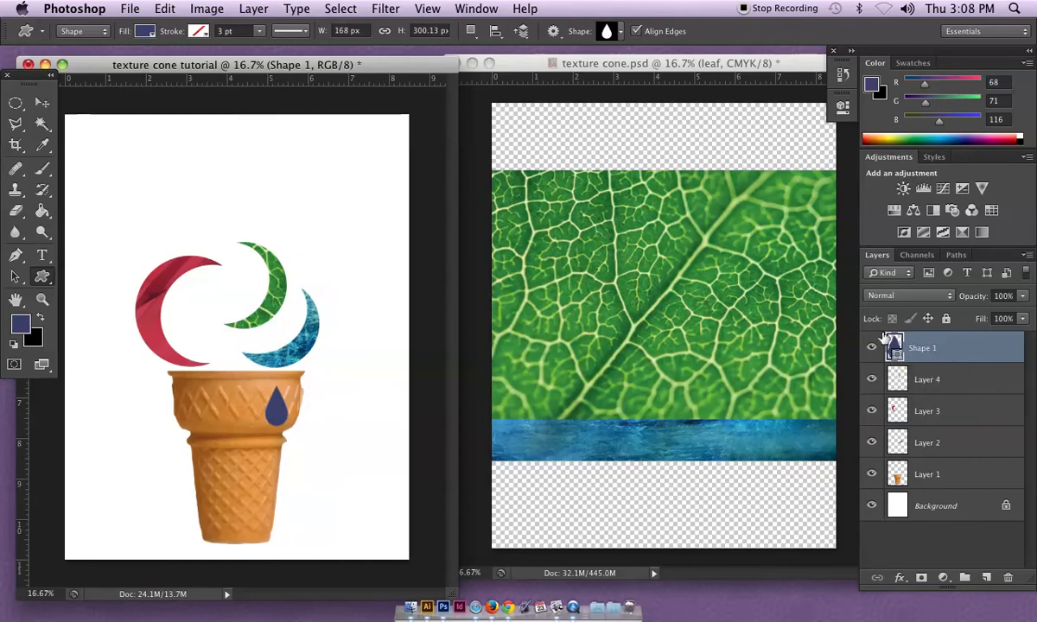
- Rasterize the teardrop shape layer and Magic Wand-select the blue drop
{"action": "left_click", "coordinate": [254, 8]}
{"action": "mouse_move", "coordinate": [274, 305]}
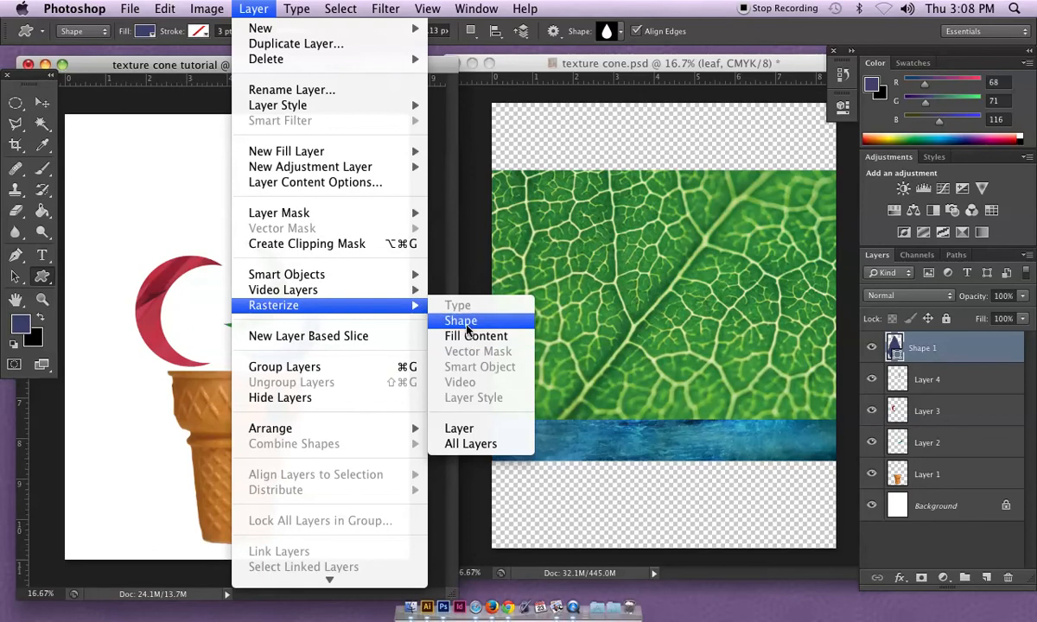
{"action": "left_click", "coordinate": [460, 320]}
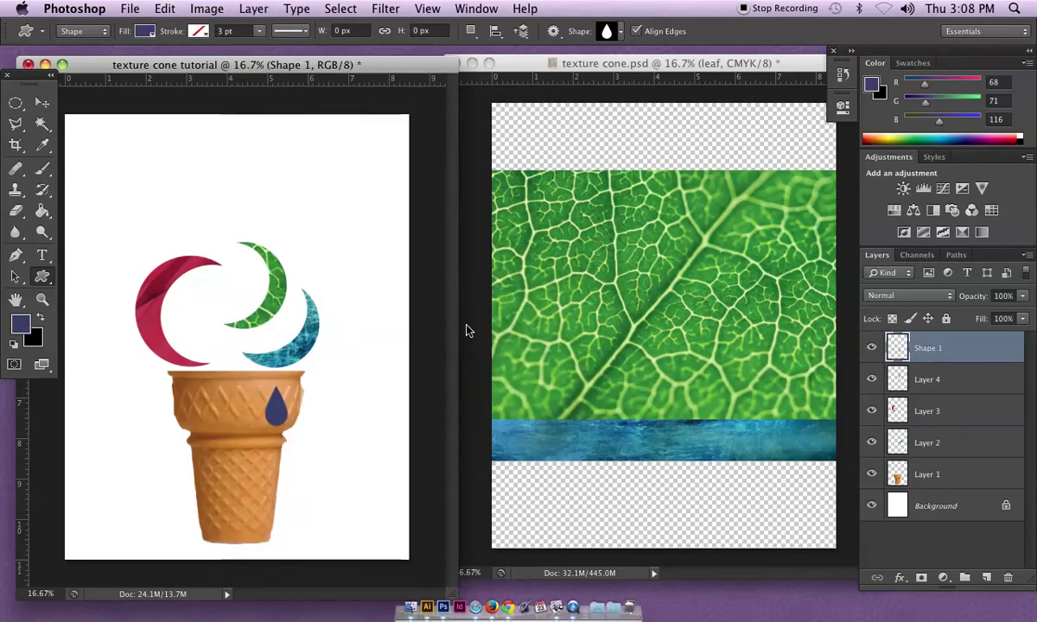
{"action": "left_click", "coordinate": [42, 124]}
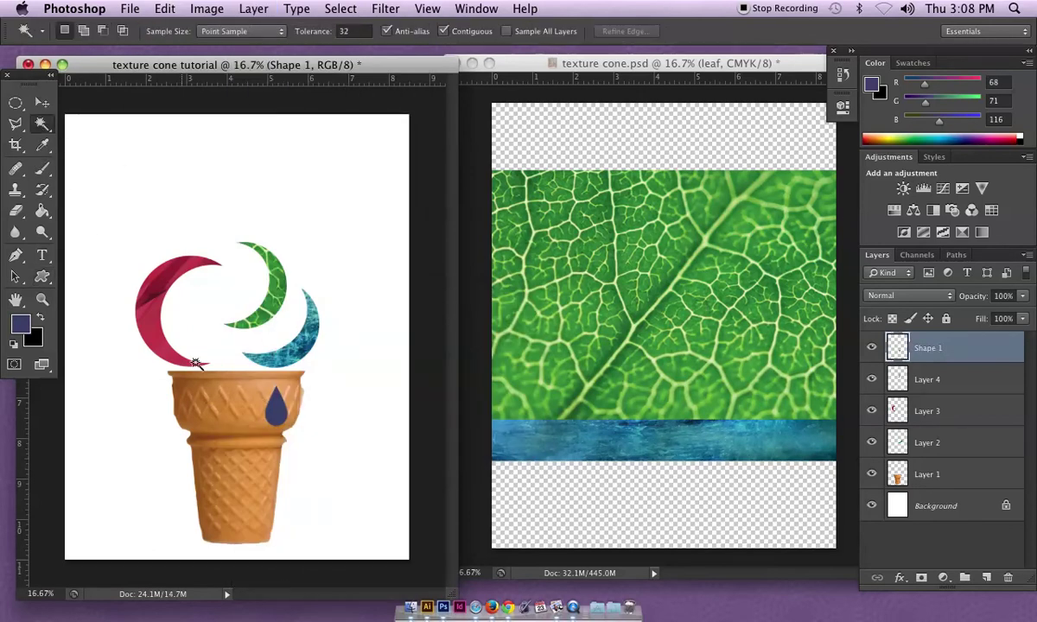
{"action": "left_click", "coordinate": [275, 407]}
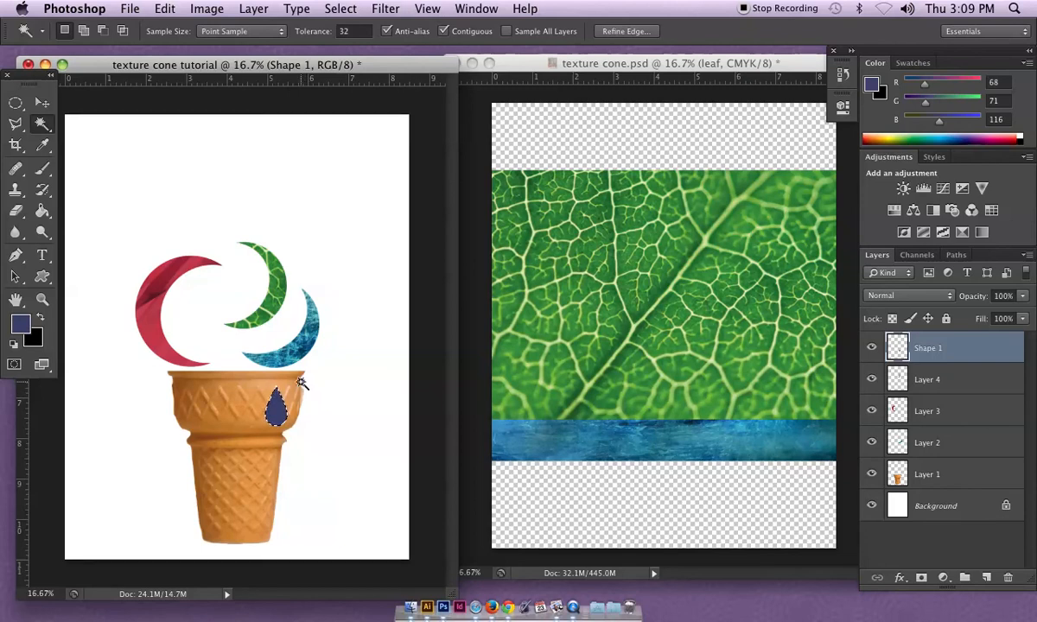
- Deselect, take the Move tool and bring the texture cone document to the front
{"action": "key", "text": "super+d"}
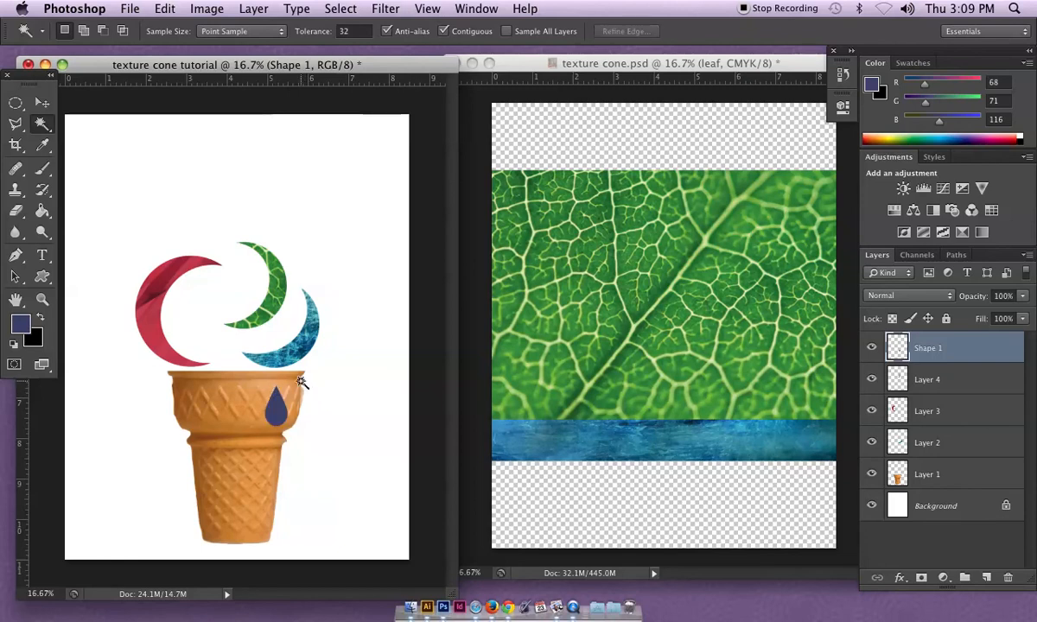
{"action": "left_click", "coordinate": [42, 102]}
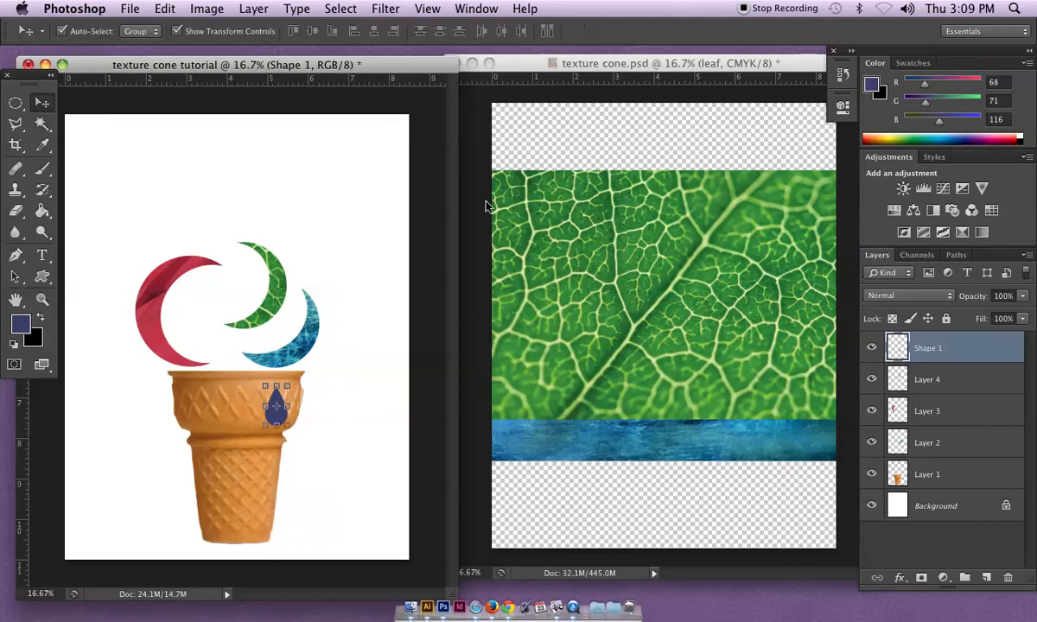
{"action": "left_click", "coordinate": [713, 394]}
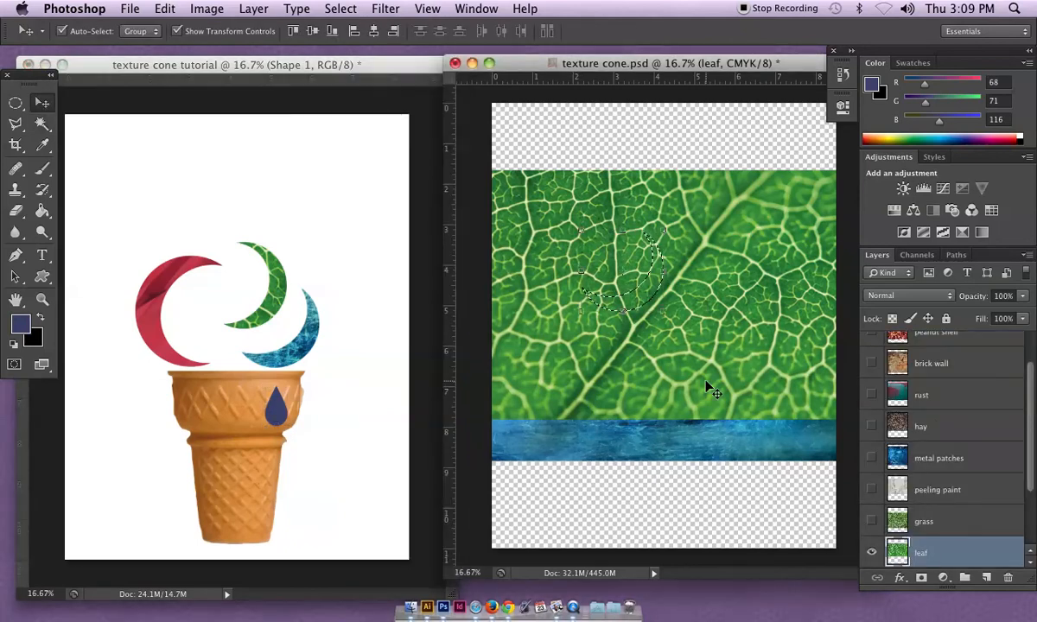
- Show the hay texture layer and drag it into the cone document
{"action": "key", "text": "super+d"}
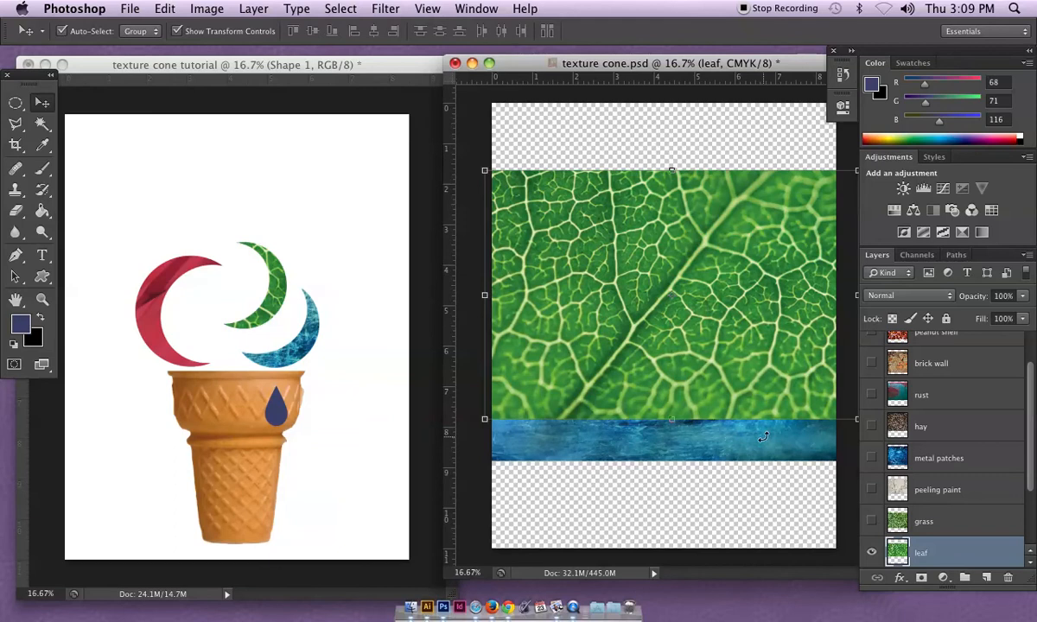
{"action": "left_click", "coordinate": [916, 429]}
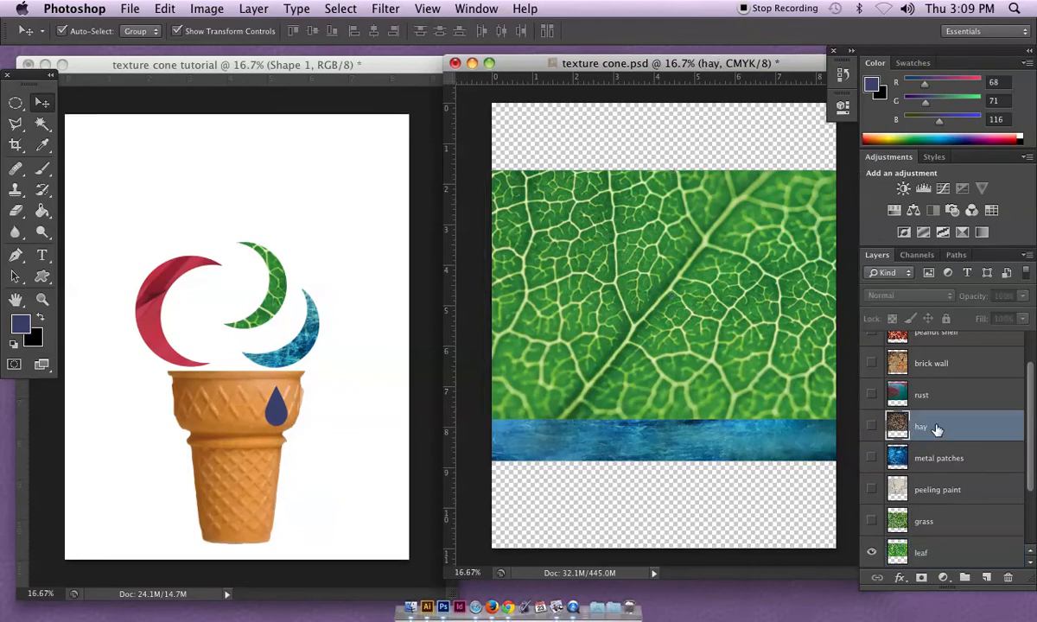
{"action": "left_click", "coordinate": [872, 426]}
{"action": "left_click_drag", "start_coordinate": [730, 306], "coordinate": [412, 428]}
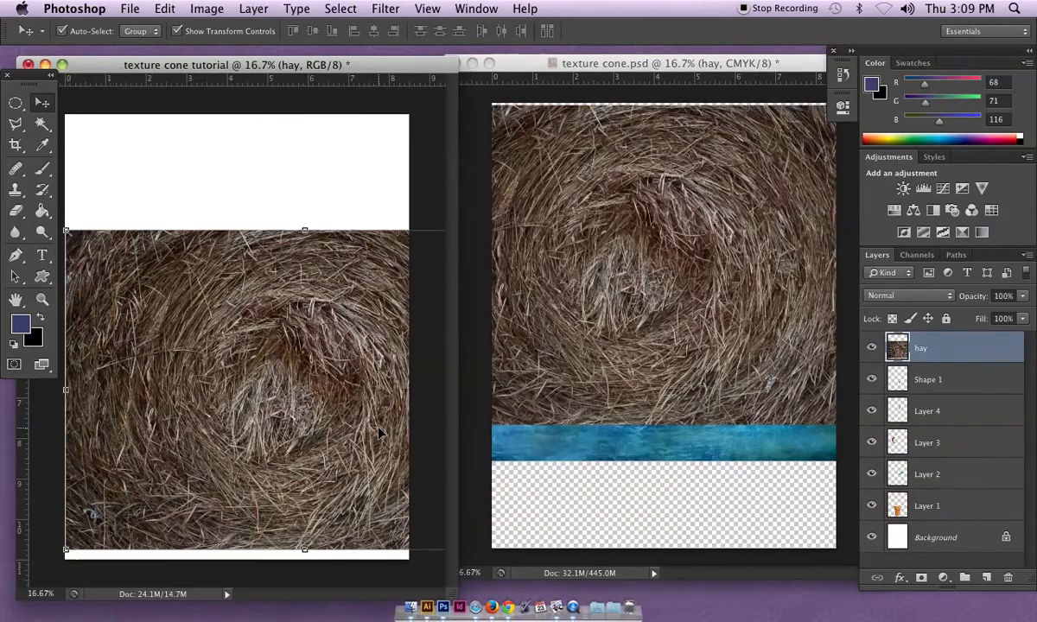
{"action": "mouse_move", "coordinate": [320, 315]}
{"action": "left_mouse_down"}
{"action": "mouse_move", "coordinate": [333, 367]}
{"action": "mouse_move", "coordinate": [316, 216]}
{"action": "left_mouse_up"}
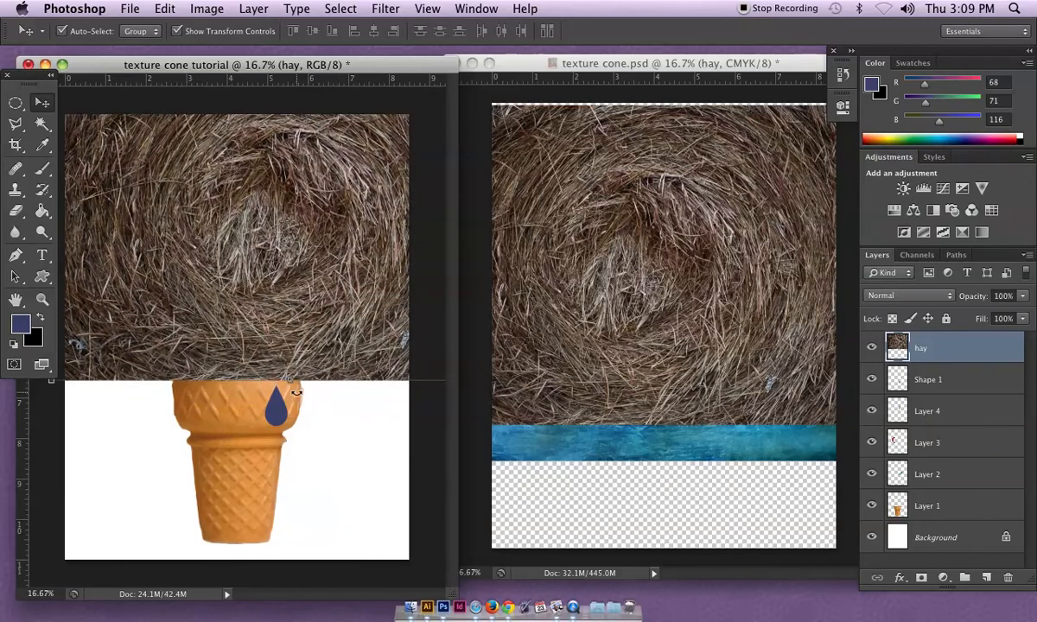
- Position the hay texture over the teardrop and reorder its layer beneath Shape 1
{"action": "left_click", "coordinate": [942, 378]}
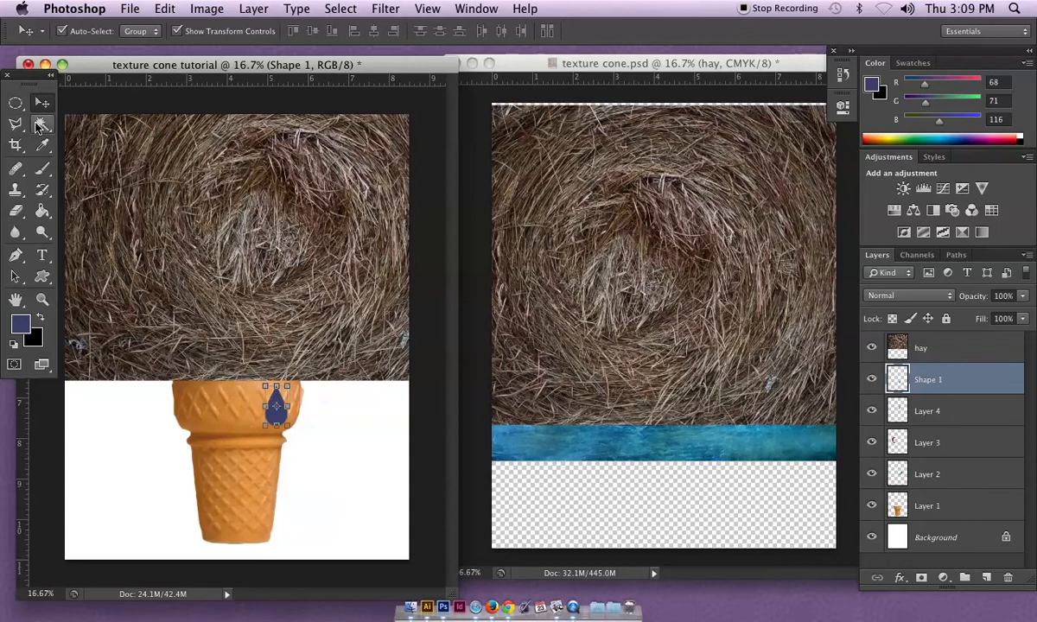
{"action": "left_click", "coordinate": [42, 123]}
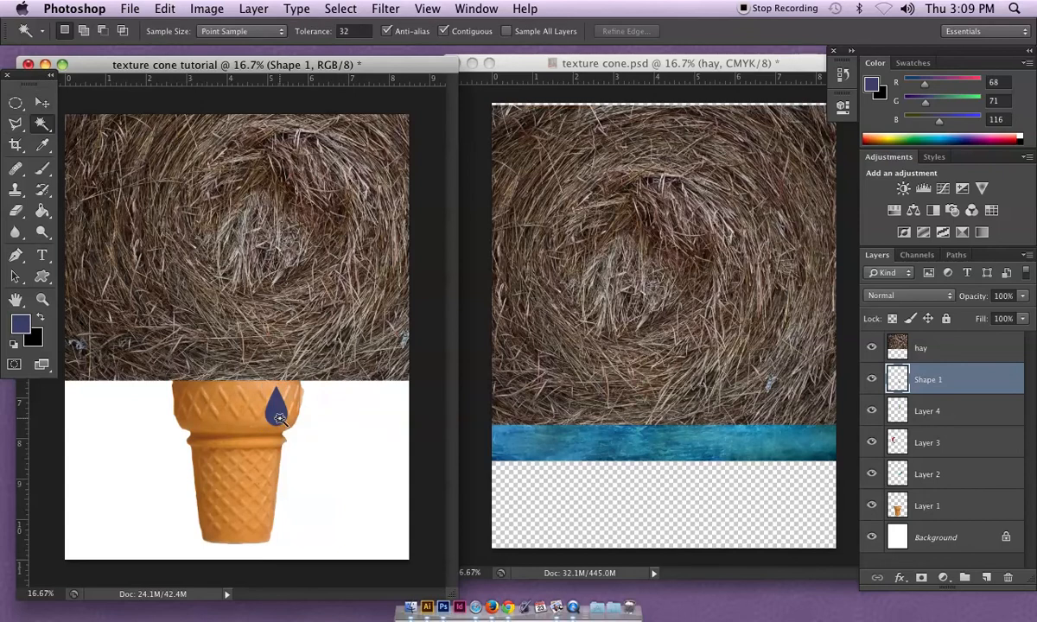
{"action": "left_click", "coordinate": [42, 102]}
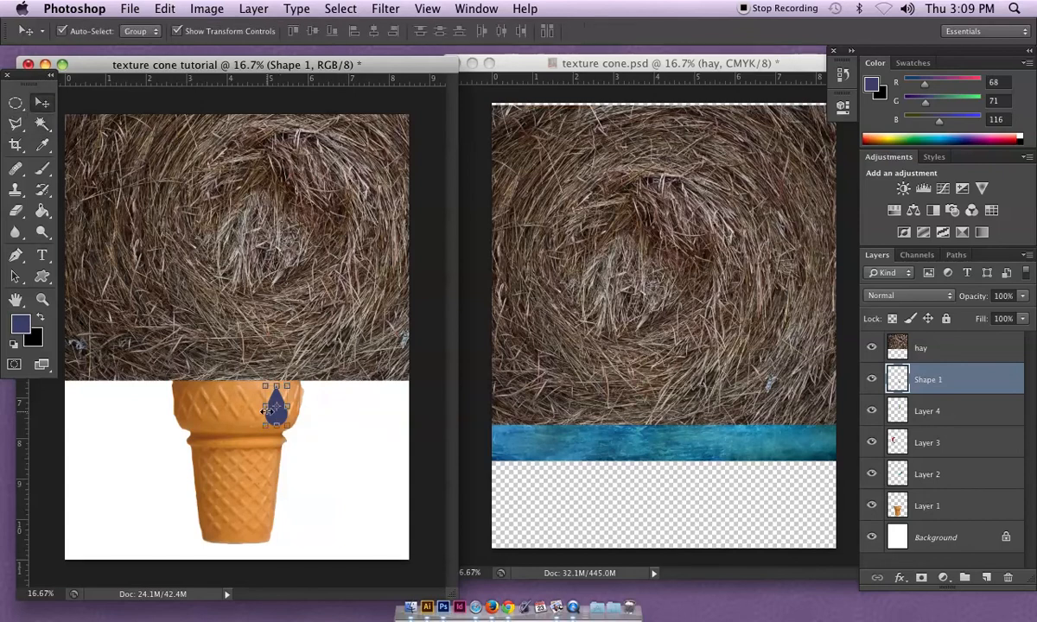
{"action": "left_click", "coordinate": [316, 324]}
{"action": "left_click_drag", "start_coordinate": [316, 324], "coordinate": [319, 395]}
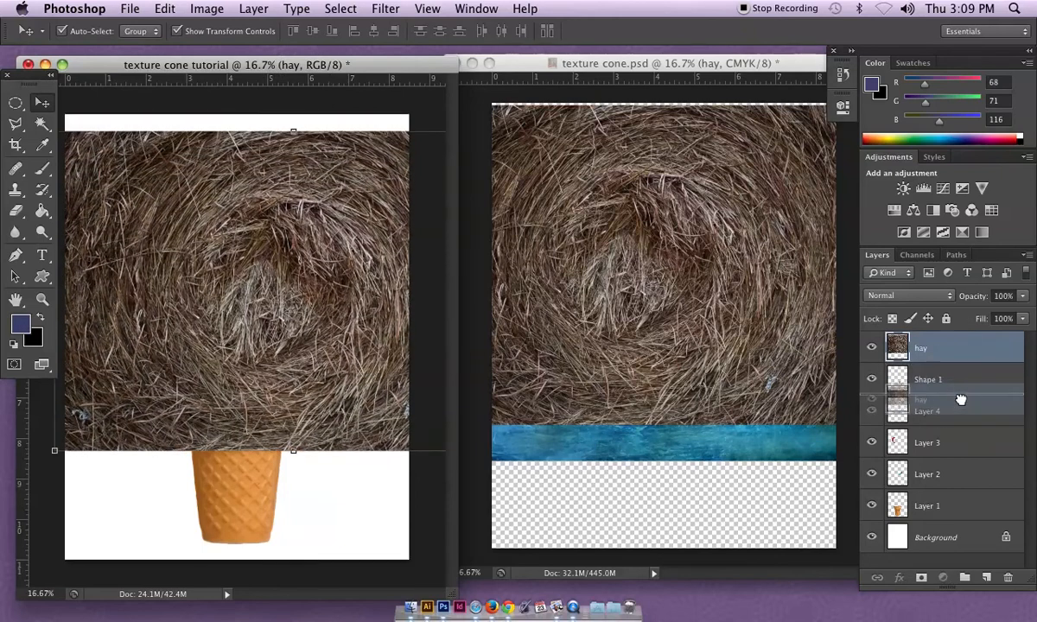
{"action": "left_click_drag", "start_coordinate": [922, 355], "coordinate": [933, 396]}
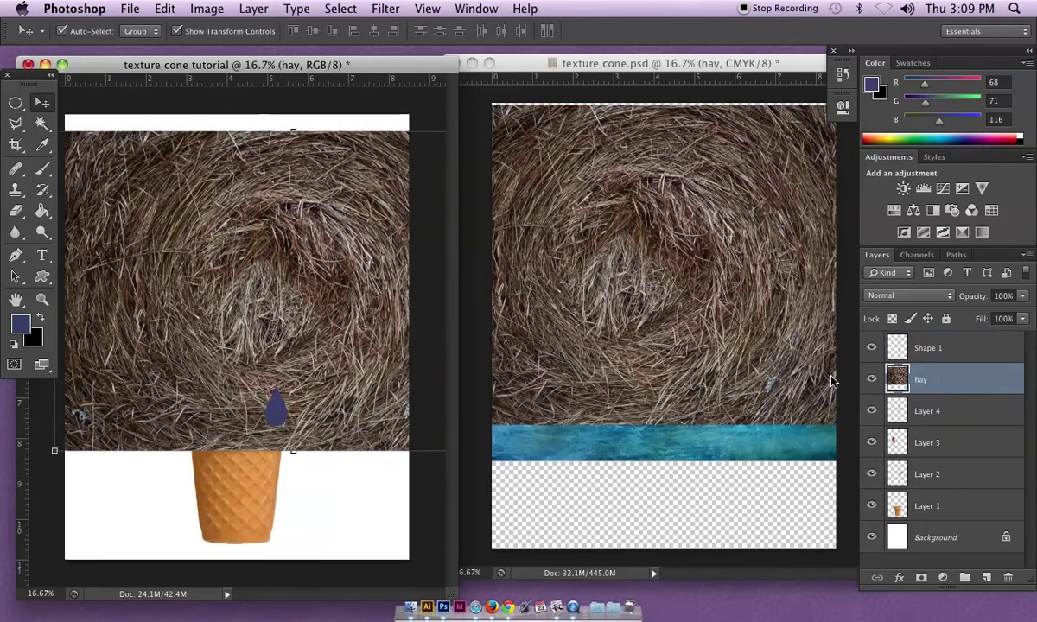
- Magic Wand-select the teardrop's outline on the teardrop layer
{"action": "left_click", "coordinate": [42, 123]}
{"action": "left_click", "coordinate": [283, 415]}
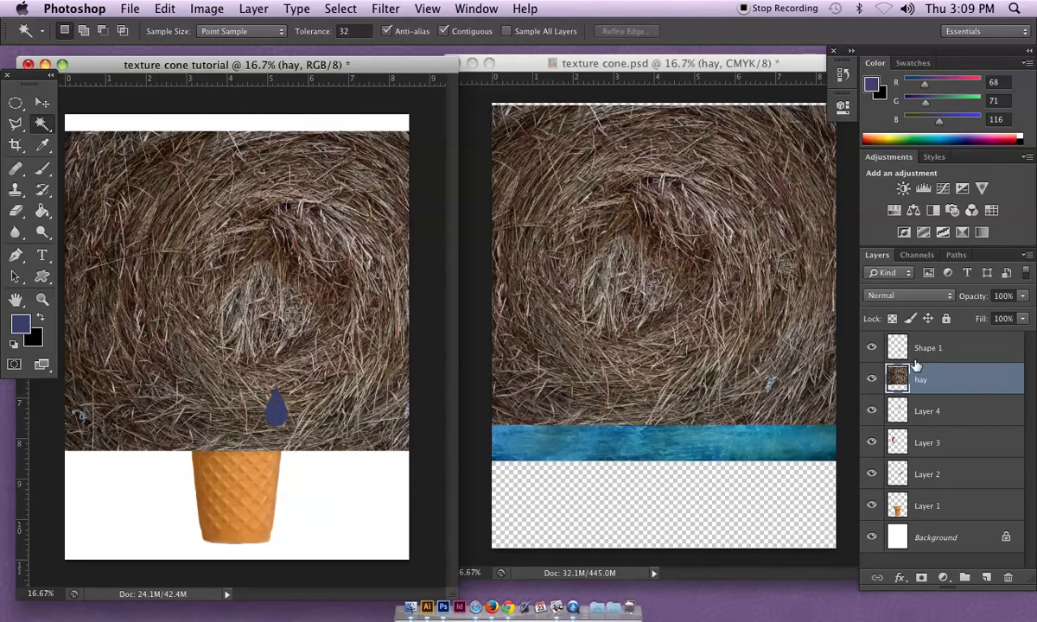
{"action": "left_click", "coordinate": [946, 348]}
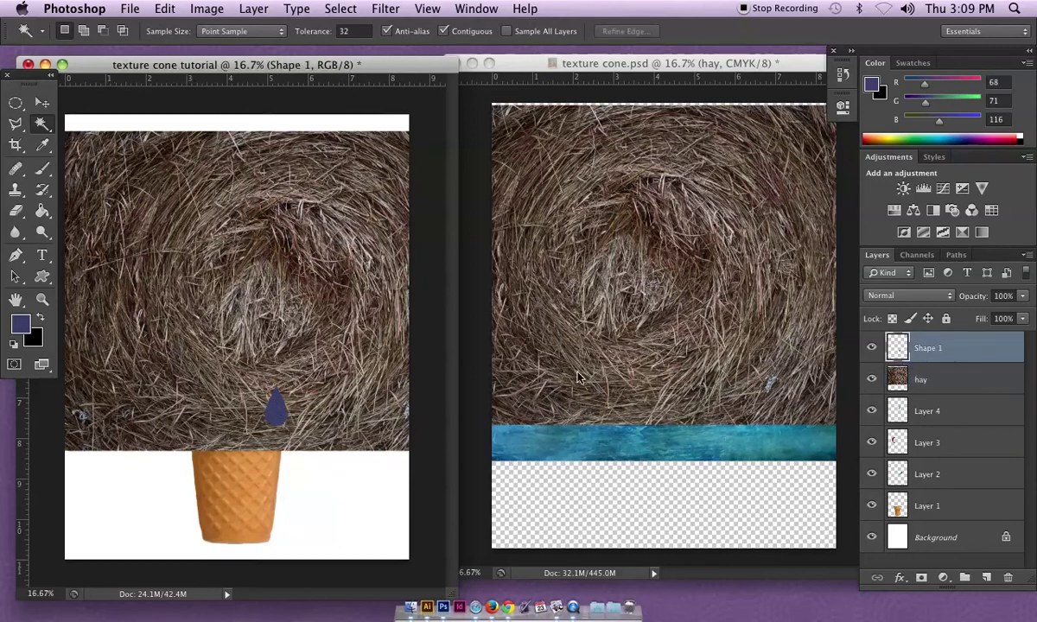
{"action": "left_click", "coordinate": [281, 417]}
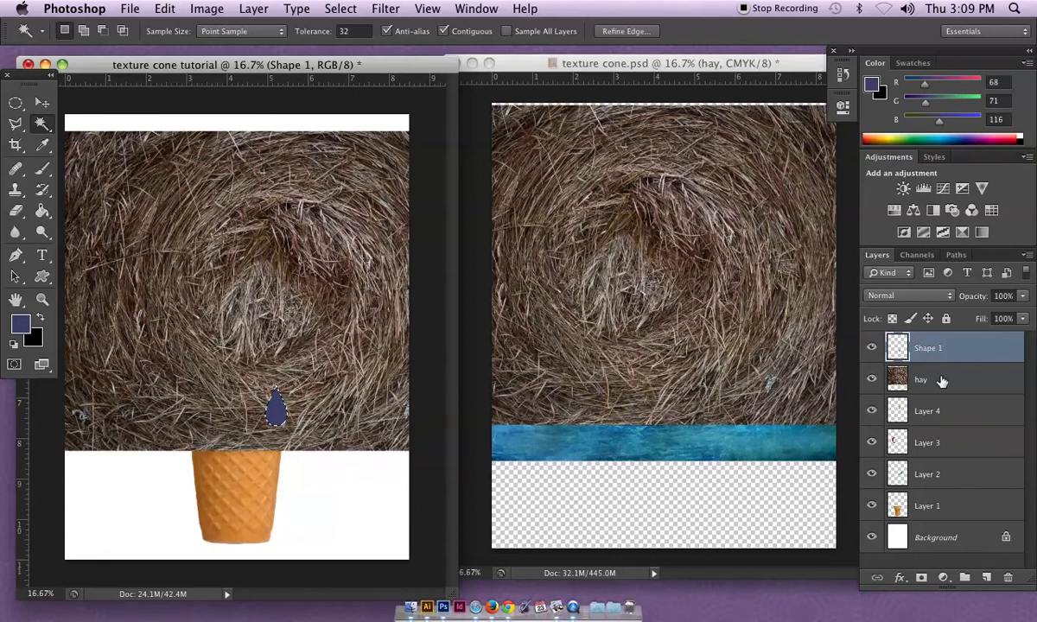
- On the hay layer, invert the selection, delete the hay outside the teardrop and discard the blue teardrop layer
{"action": "left_click", "coordinate": [942, 381]}
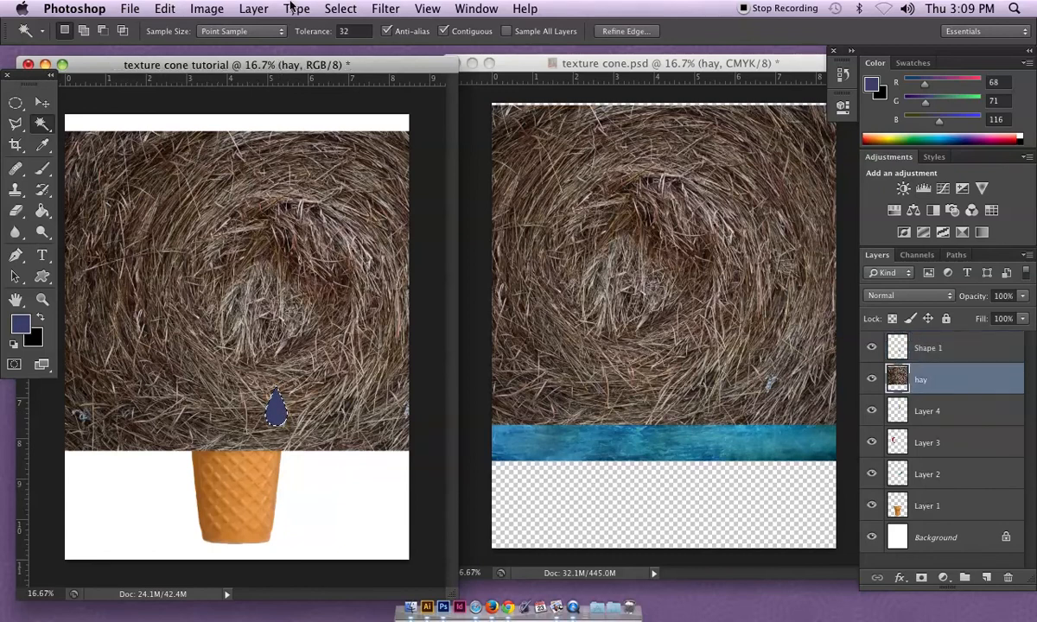
{"action": "left_click", "coordinate": [333, 10]}
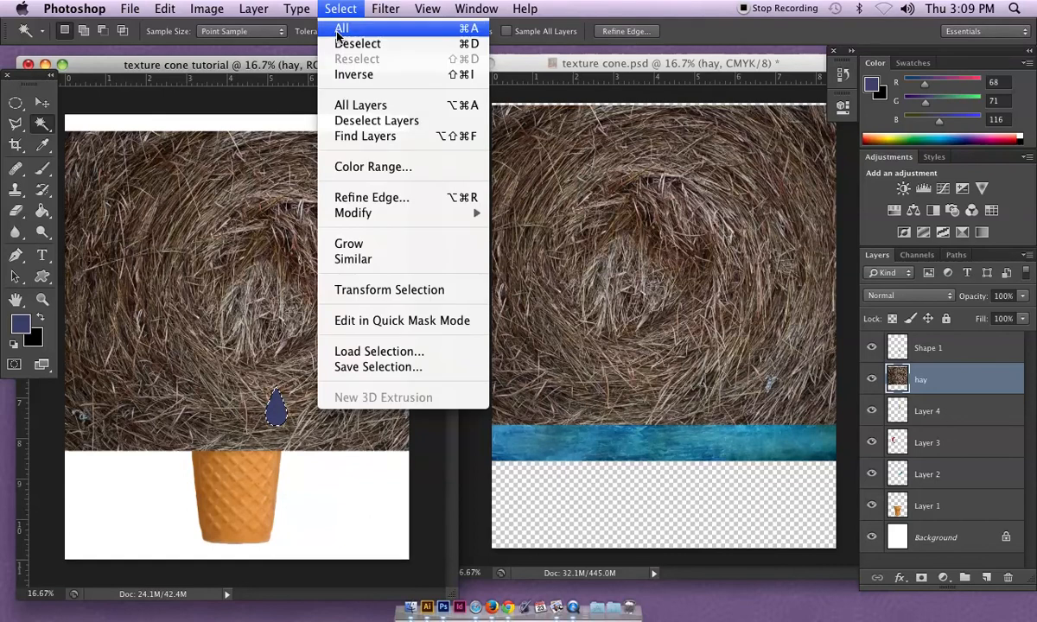
{"action": "left_click", "coordinate": [350, 76]}
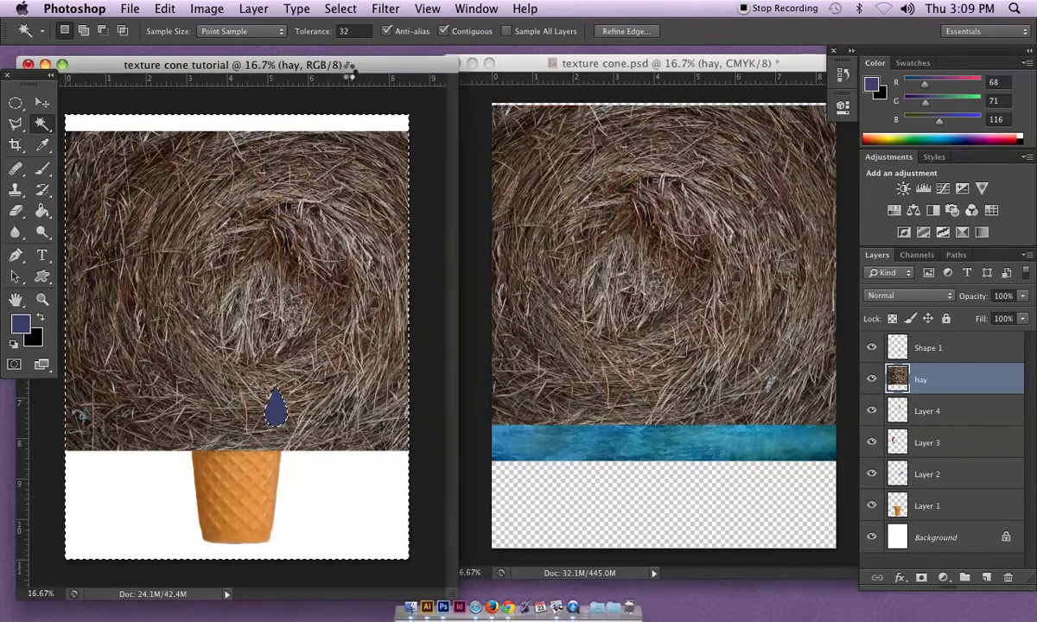
{"action": "key", "text": "Delete"}
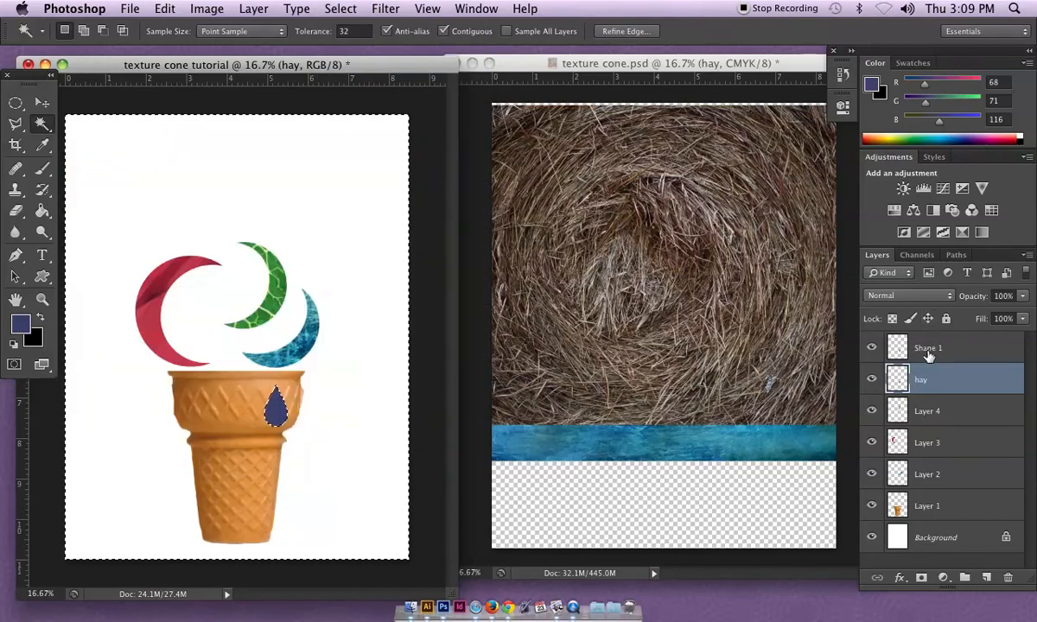
{"action": "left_click", "coordinate": [871, 347]}
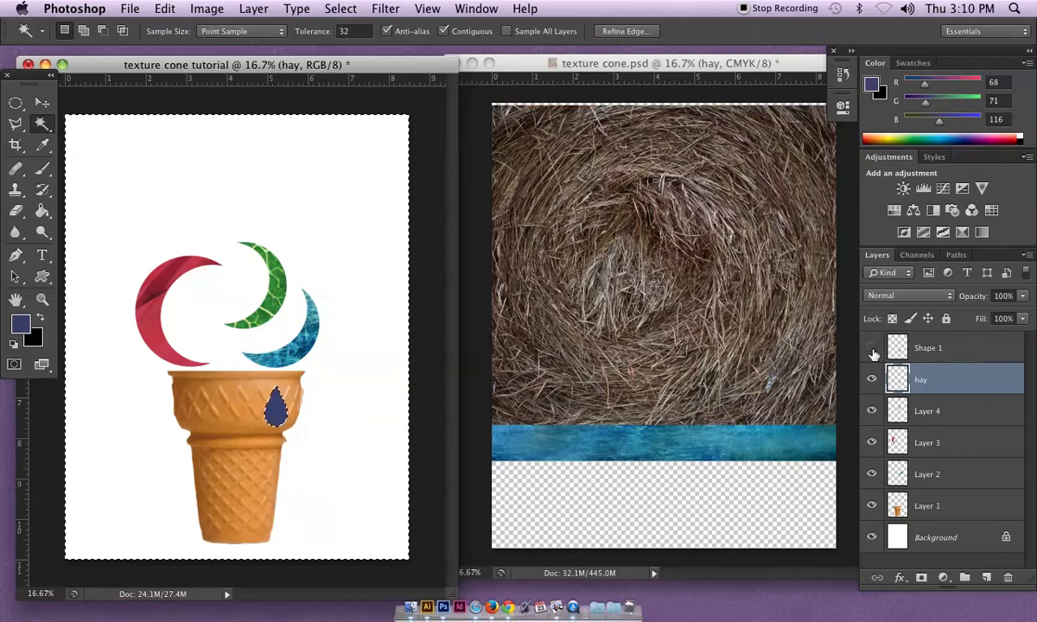
{"action": "left_click_drag", "start_coordinate": [933, 351], "coordinate": [1007, 577]}
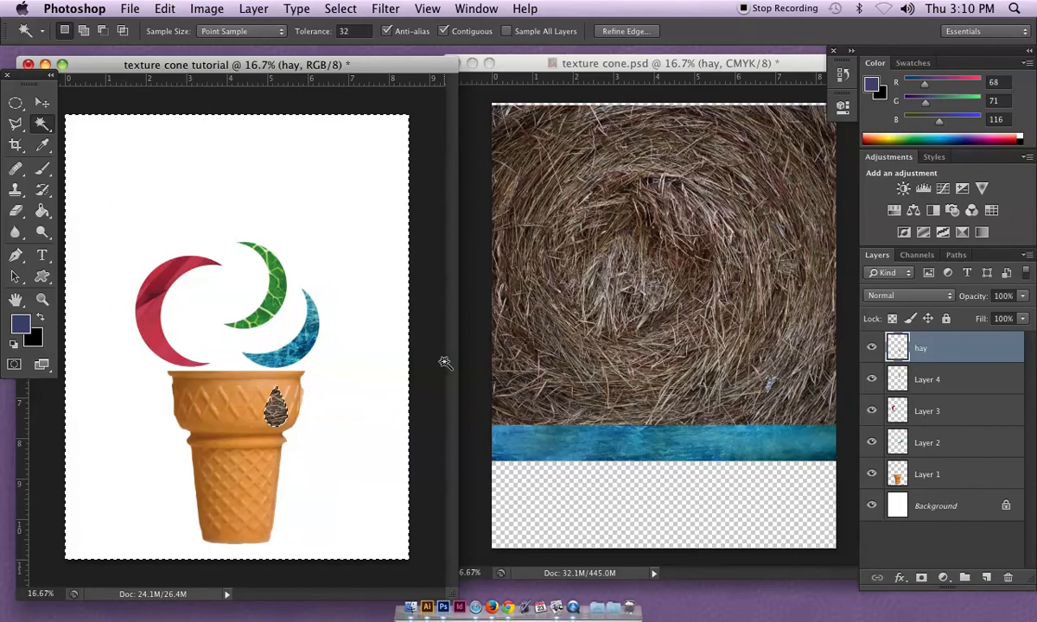
- Clear the selection and leave the hay-textured teardrop layer active with the Move tool
{"action": "key", "text": "super+d"}
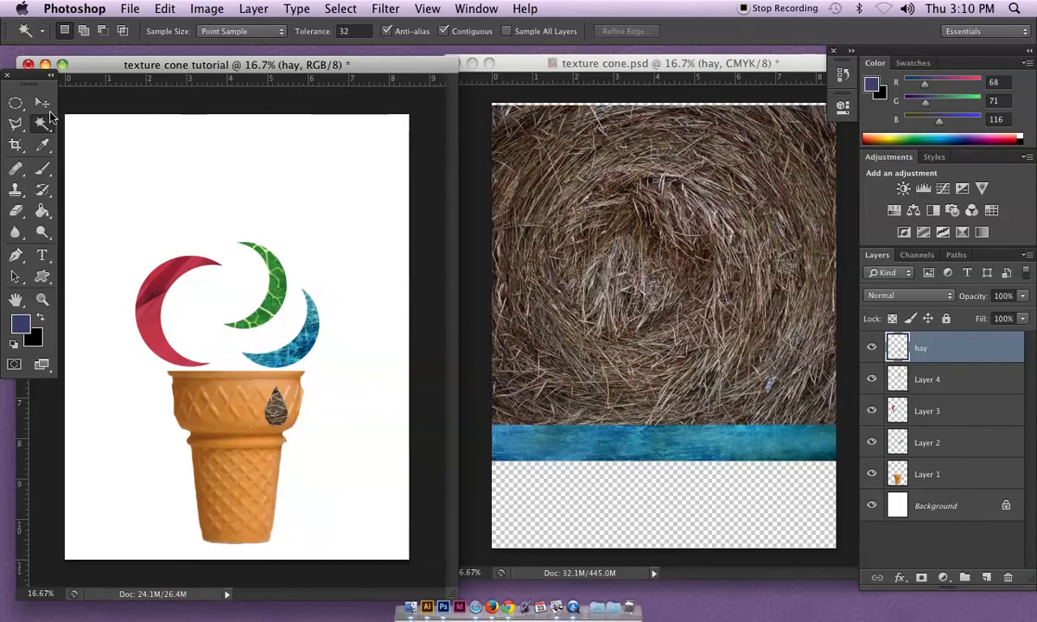
{"action": "left_click", "coordinate": [42, 102]}
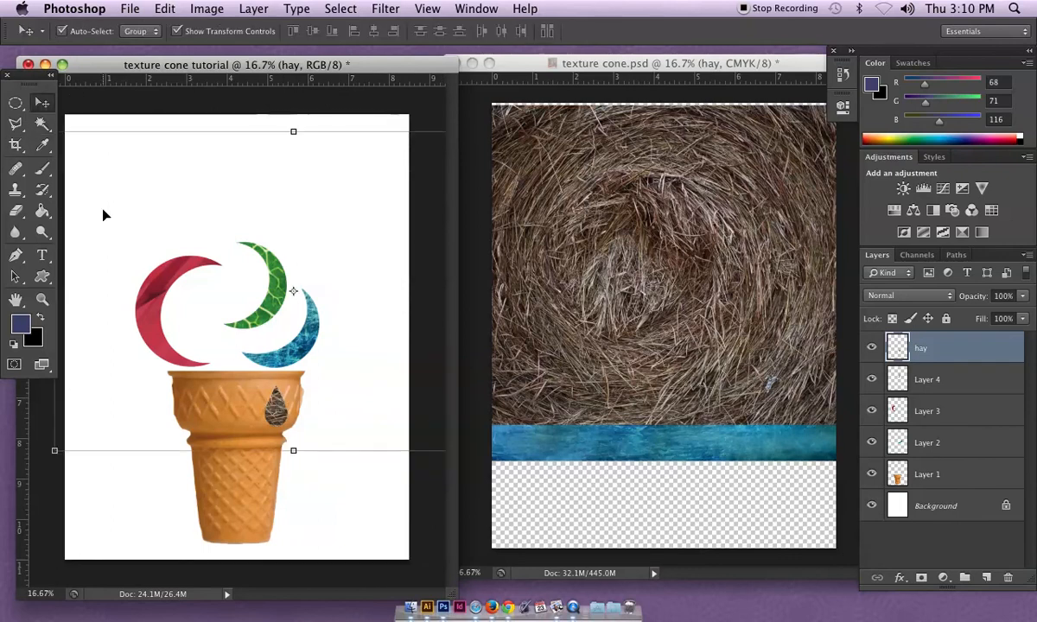
{"action": "left_click", "coordinate": [42, 124]}
{"action": "left_click", "coordinate": [41, 102]}
{"action": "left_click", "coordinate": [294, 510]}
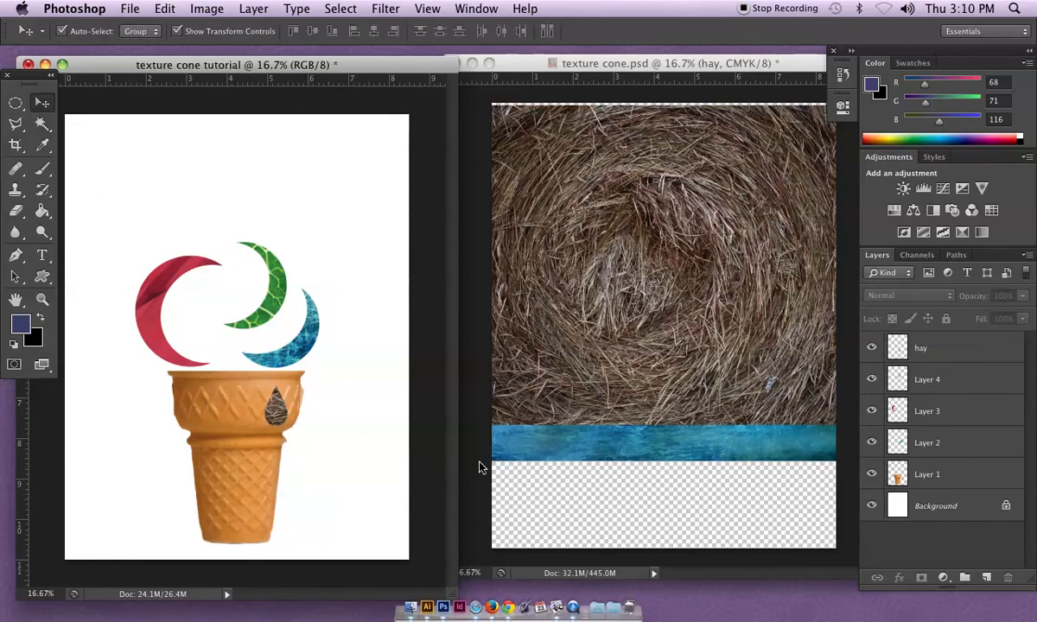
{"action": "left_click", "coordinate": [977, 347]}
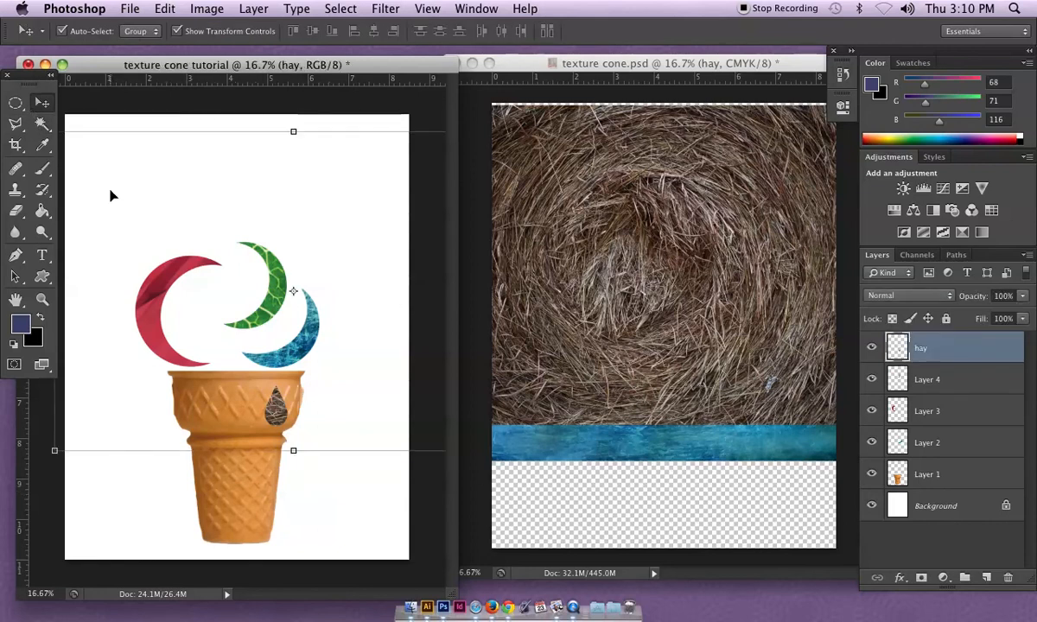
{"action": "left_click", "coordinate": [253, 9]}
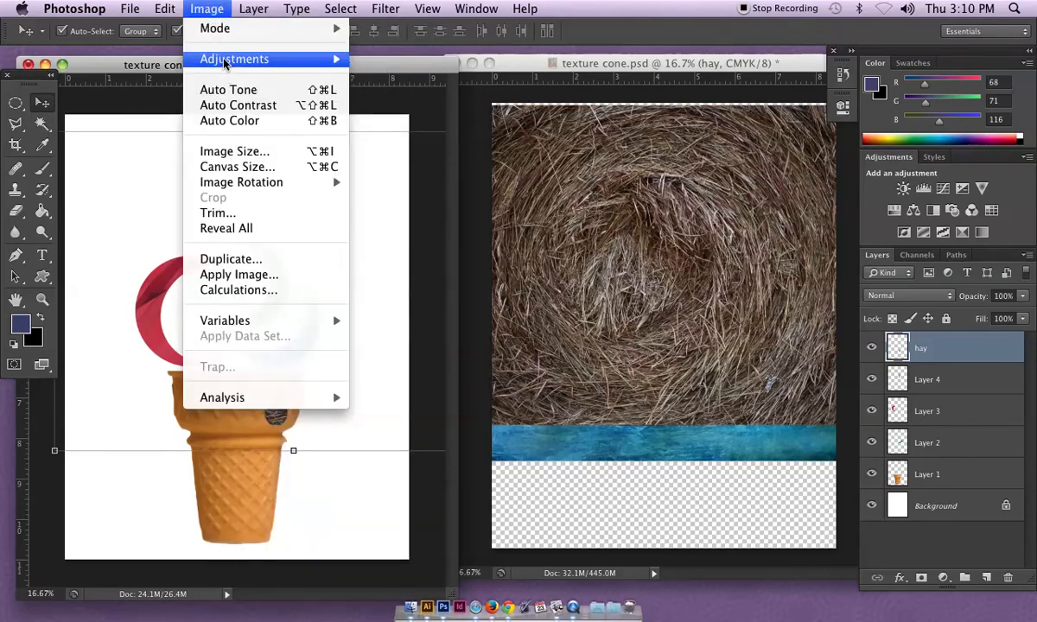
{"action": "mouse_move", "coordinate": [235, 59]}
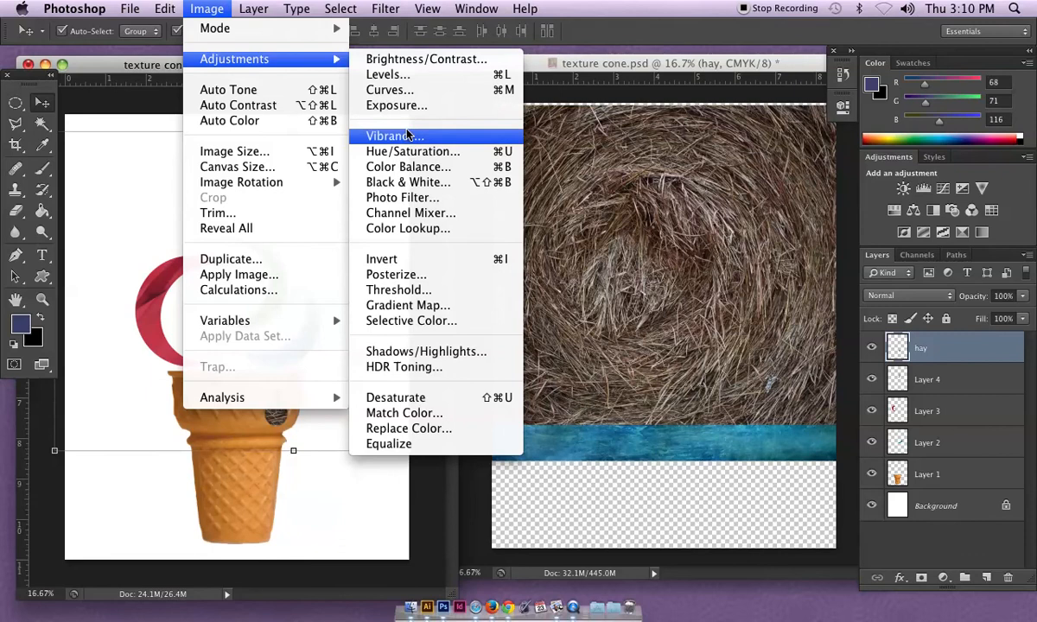
- Apply Hue/Saturation with Hue -116 to turn the hay teardrop purple
{"action": "left_click", "coordinate": [413, 151]}
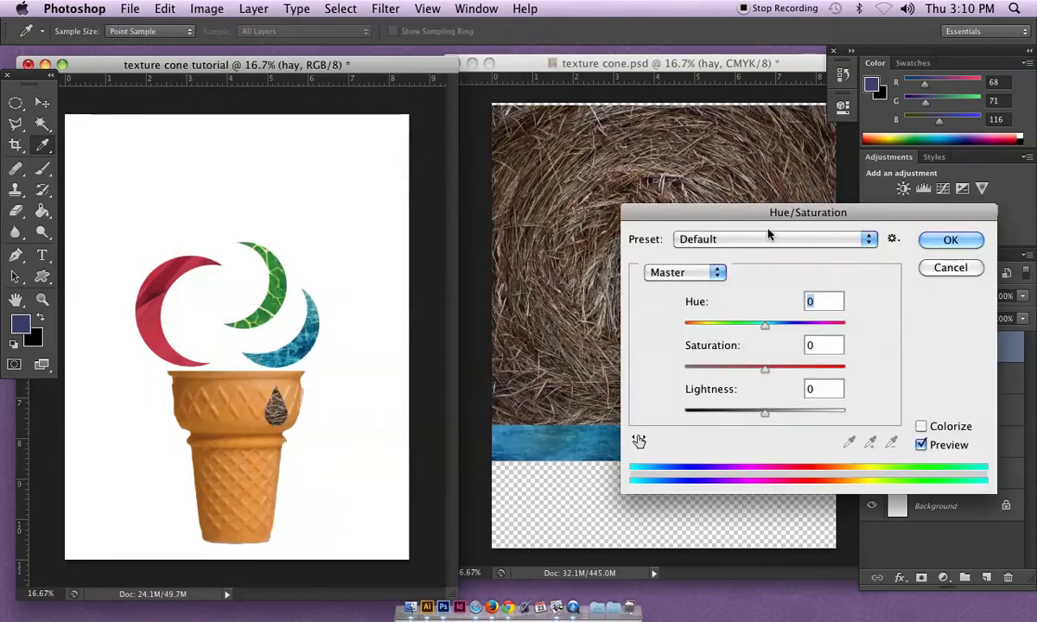
{"action": "mouse_move", "coordinate": [765, 325]}
{"action": "left_mouse_down"}
{"action": "mouse_move", "coordinate": [820, 328]}
{"action": "mouse_move", "coordinate": [705, 327]}
{"action": "left_mouse_up"}
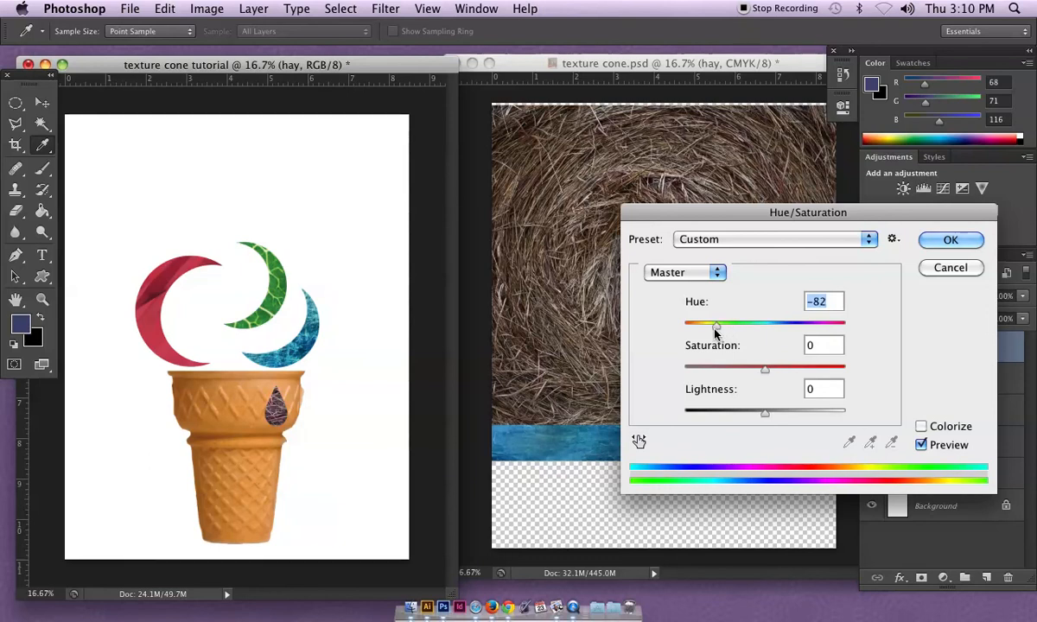
{"action": "left_click", "coordinate": [950, 239]}
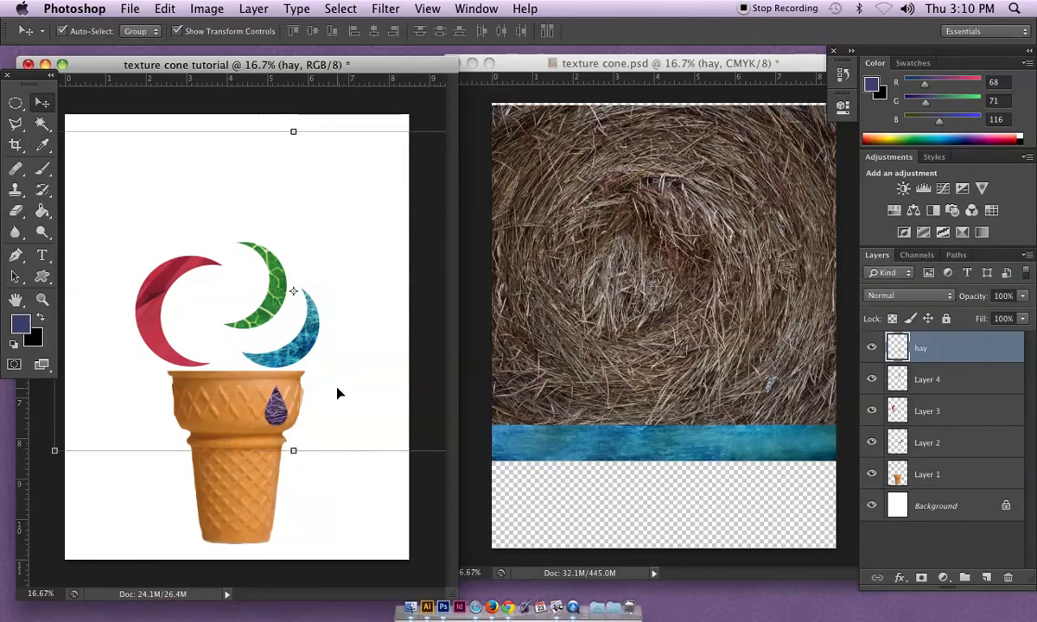
{"action": "left_click", "coordinate": [435, 494]}
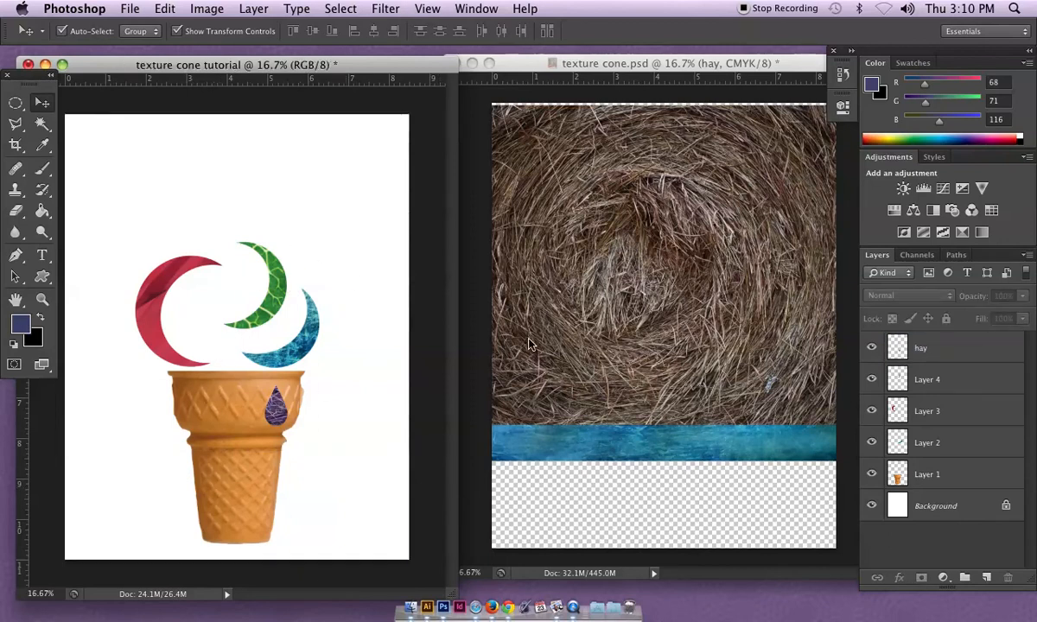
- In the texture cone file, draw a teardrop shape over the hay texture and rasterize it
{"action": "left_click", "coordinate": [631, 320]}
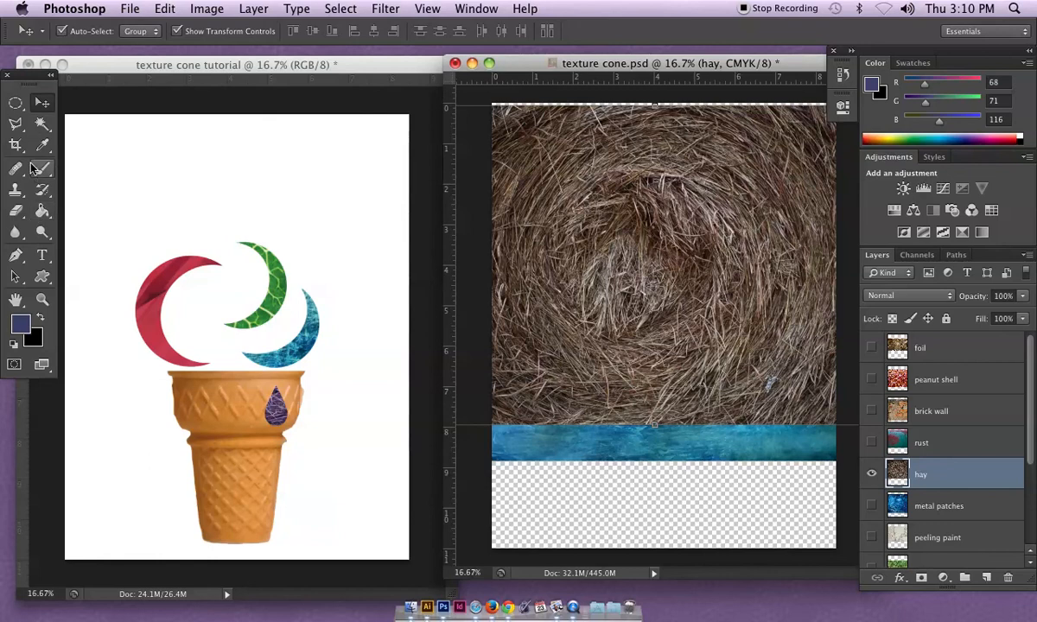
{"action": "left_click", "coordinate": [41, 277]}
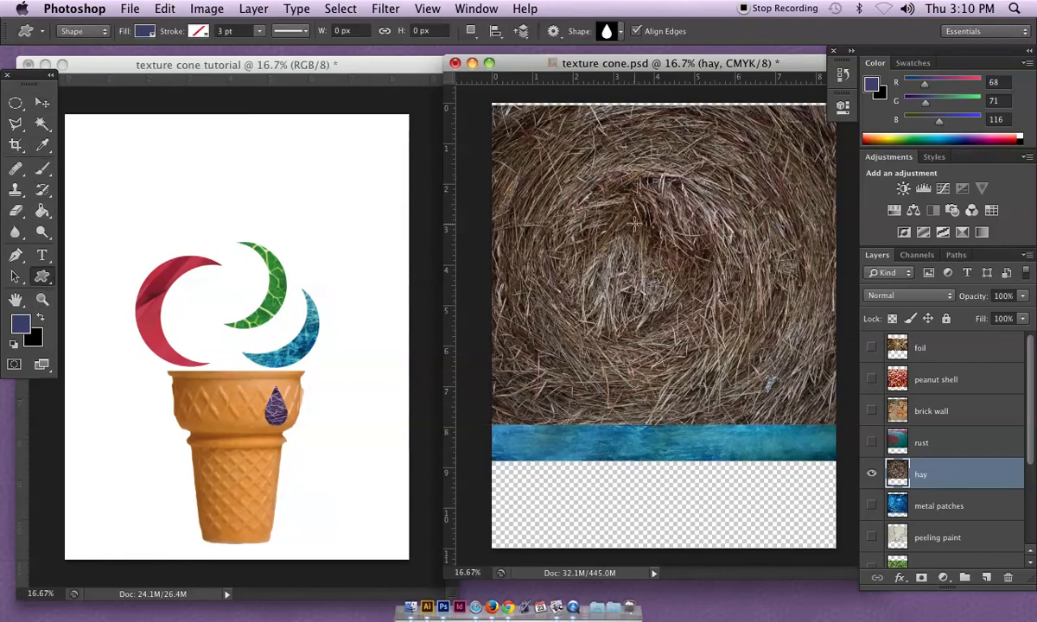
{"action": "left_click_drag", "start_coordinate": [633, 223], "coordinate": [679, 308]}
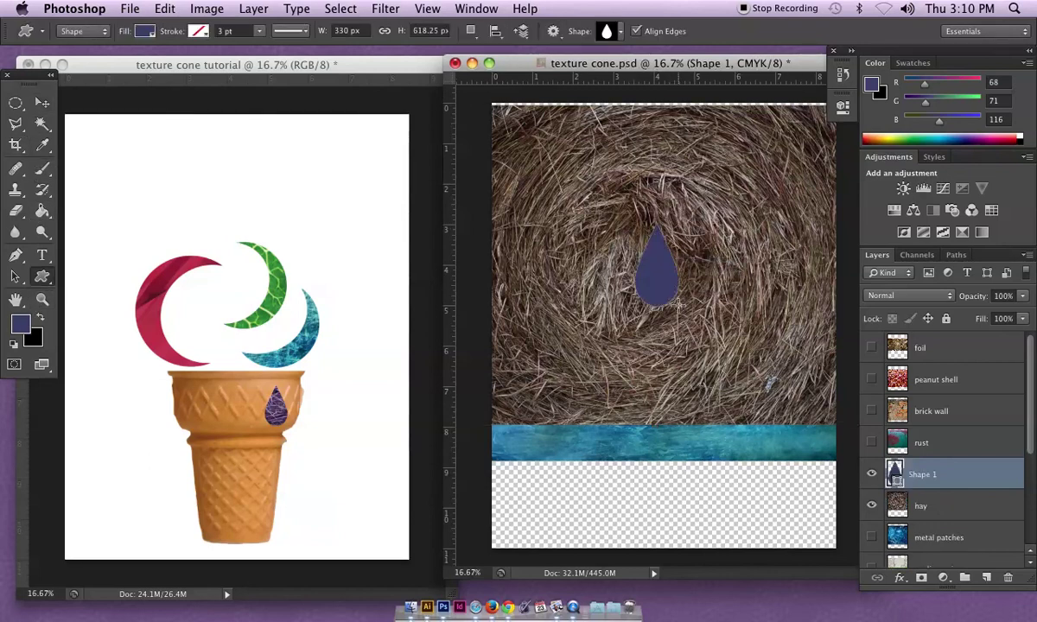
{"action": "left_click", "coordinate": [254, 9]}
{"action": "mouse_move", "coordinate": [274, 305]}
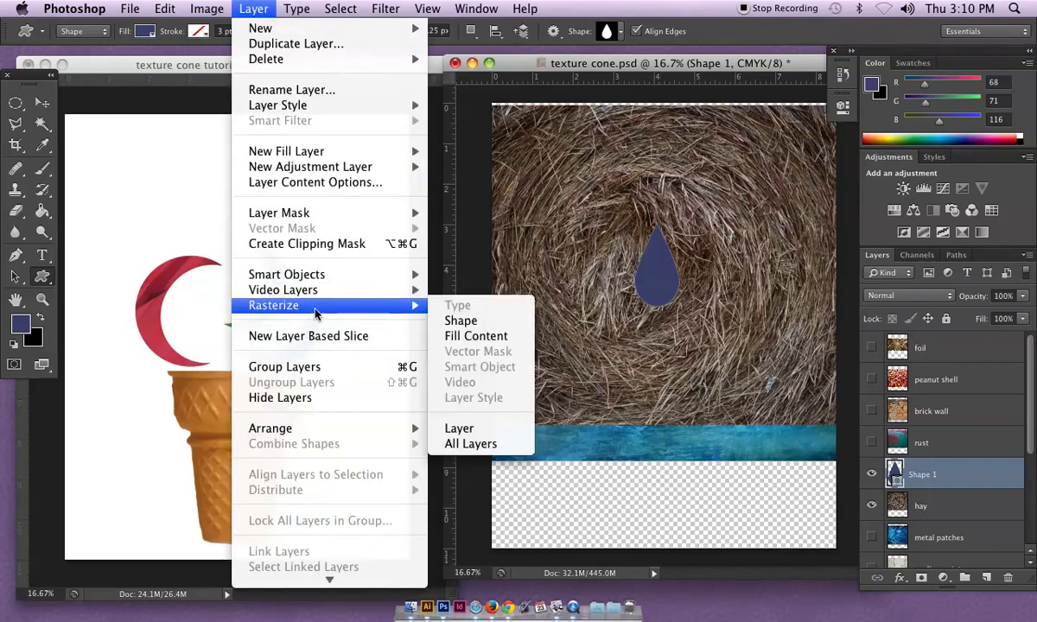
{"action": "left_click", "coordinate": [471, 322]}
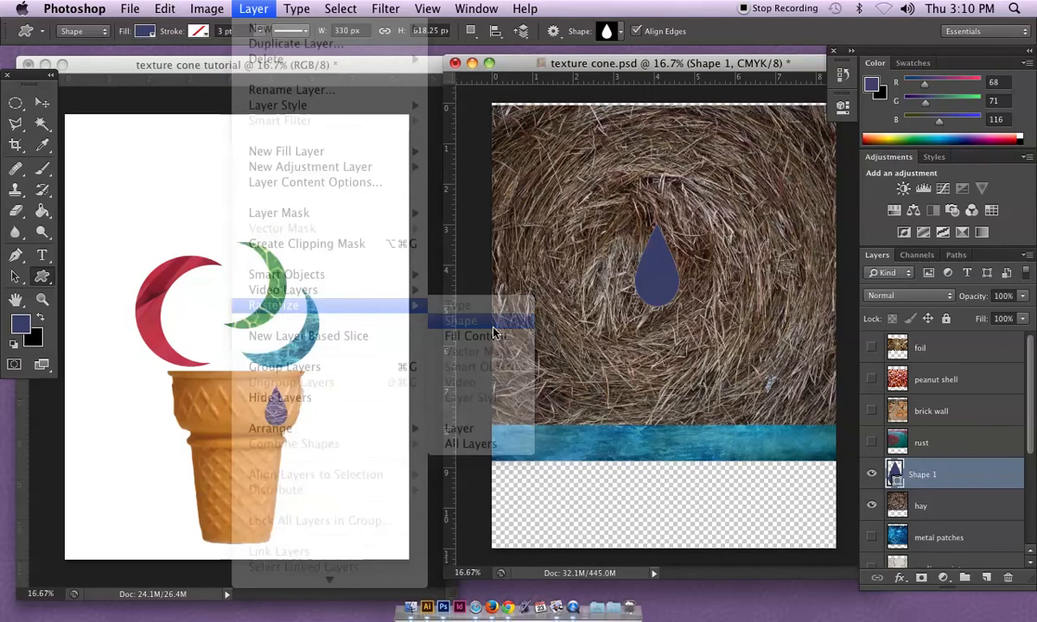
- Magic Wand-select the teardrop's area and pick the rust texture layer
{"action": "key", "text": "w"}
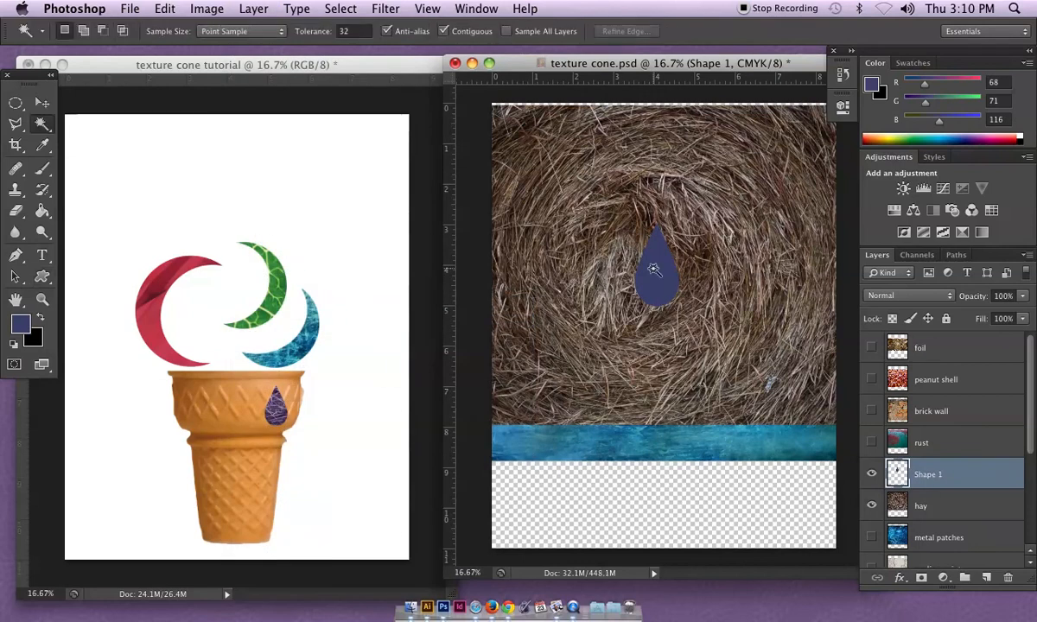
{"action": "left_click", "coordinate": [654, 271]}
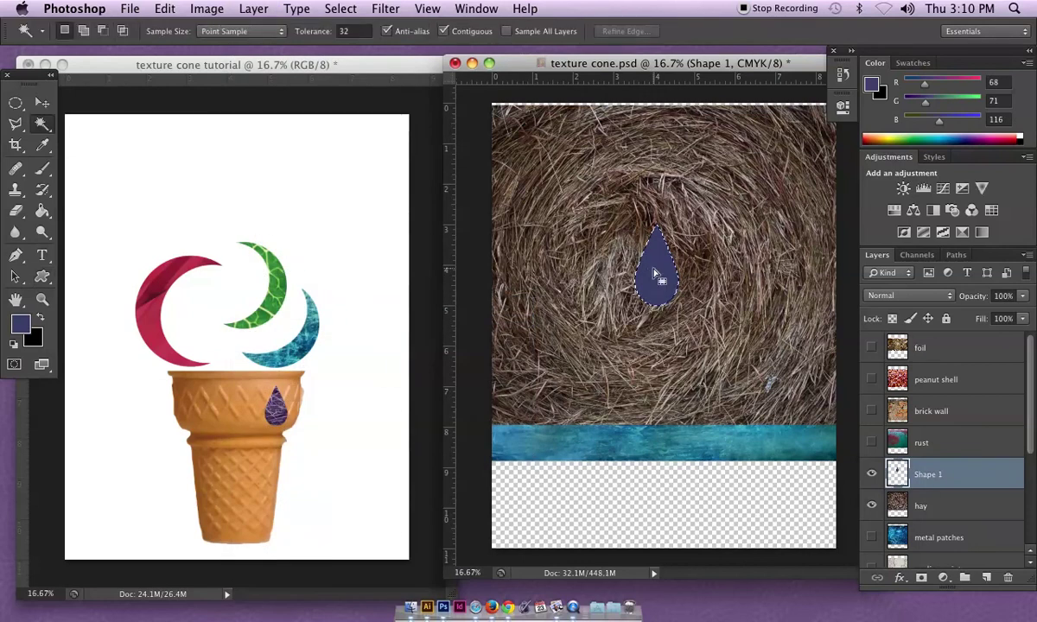
{"action": "left_click", "coordinate": [933, 445]}
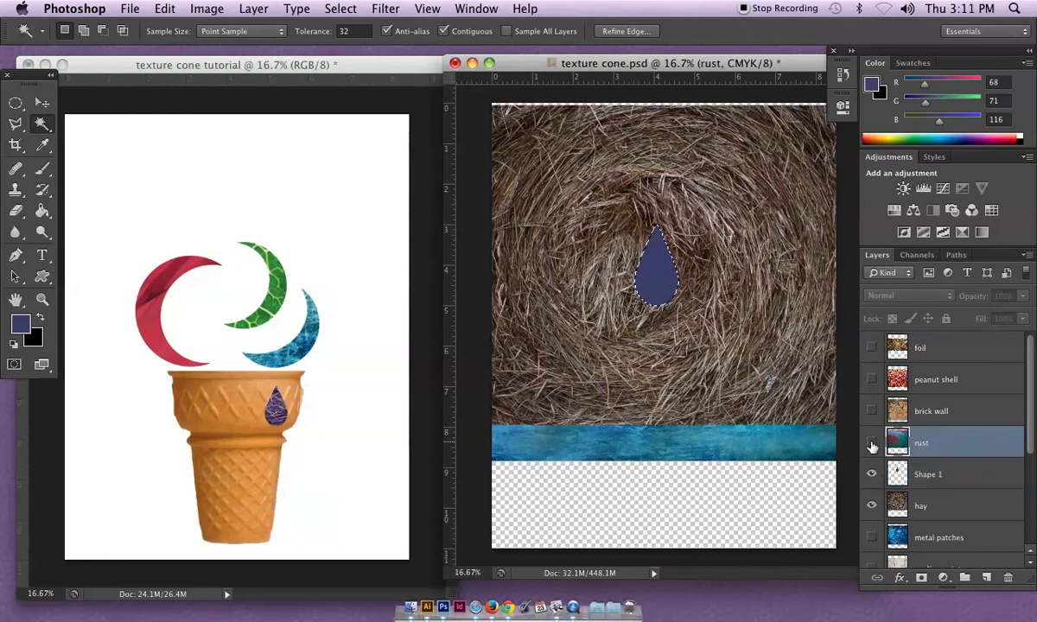
- Show the rust layer and drag the teardrop selection of rust onto the tutorial cone
{"action": "left_click", "coordinate": [872, 444]}
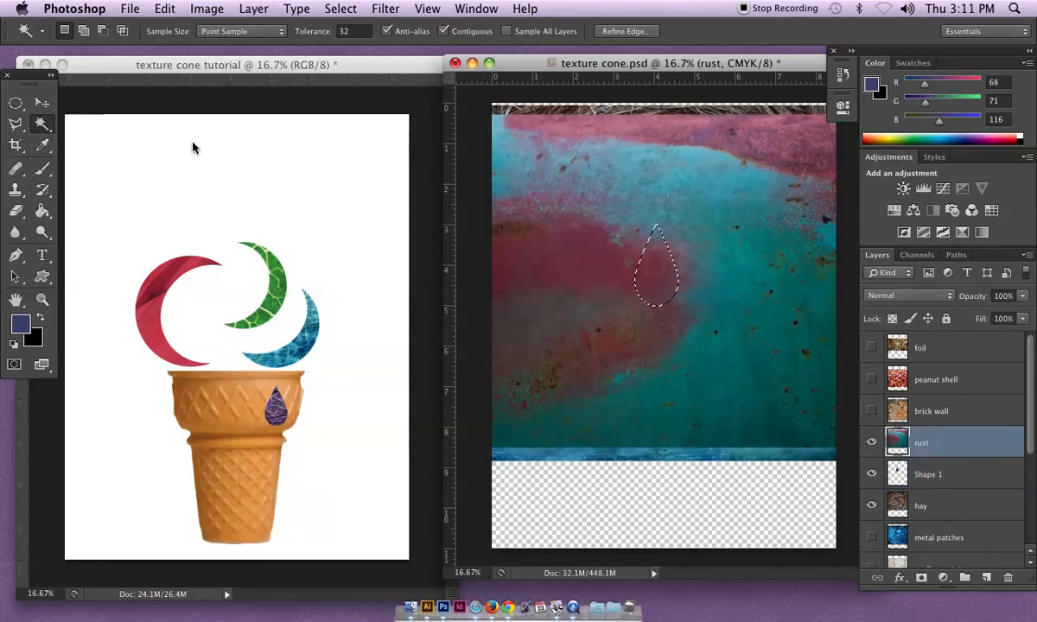
{"action": "key", "text": "v"}
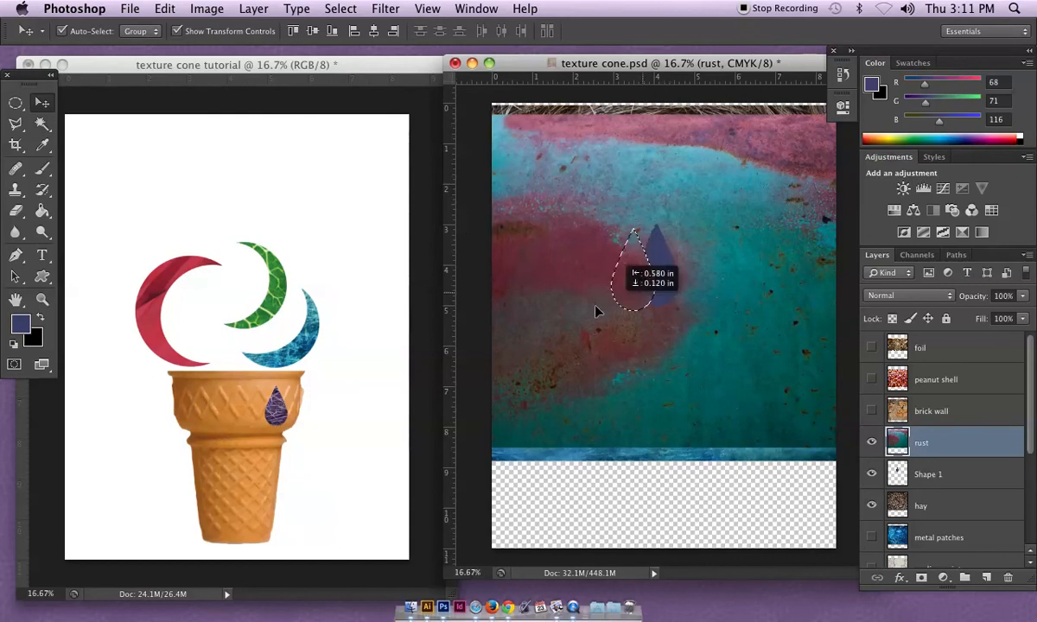
{"action": "mouse_move", "coordinate": [657, 268]}
{"action": "left_mouse_down"}
{"action": "mouse_move", "coordinate": [279, 390]}
{"action": "mouse_move", "coordinate": [263, 525]}
{"action": "mouse_move", "coordinate": [238, 423]}
{"action": "left_mouse_up"}
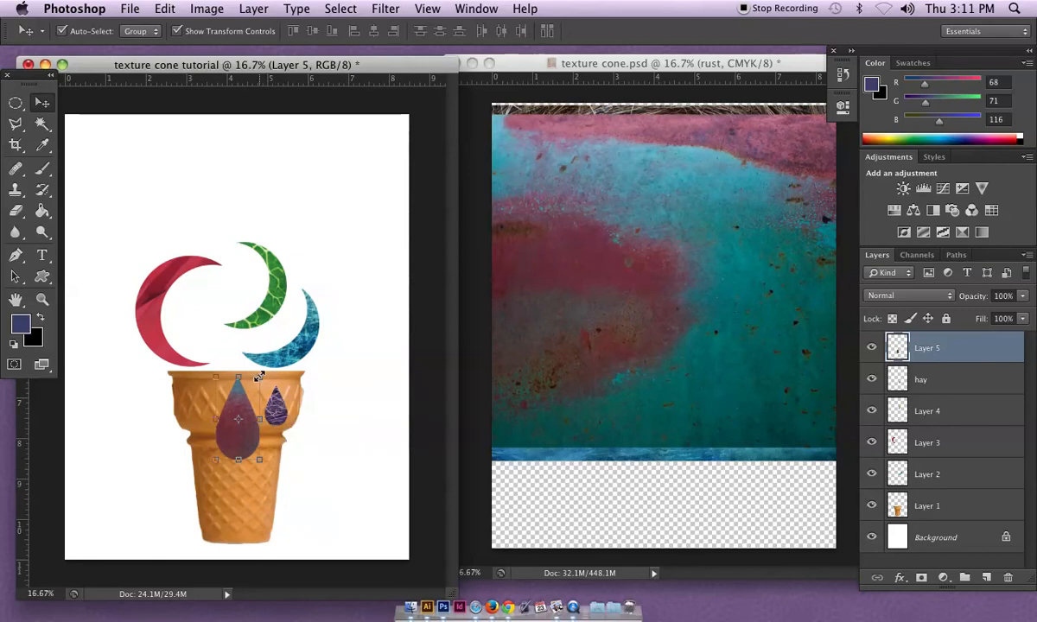
- Scale the rust teardrop down and place it beside the purple drop, committing the transform
{"action": "left_click_drag", "start_coordinate": [257, 373], "coordinate": [234, 418]}
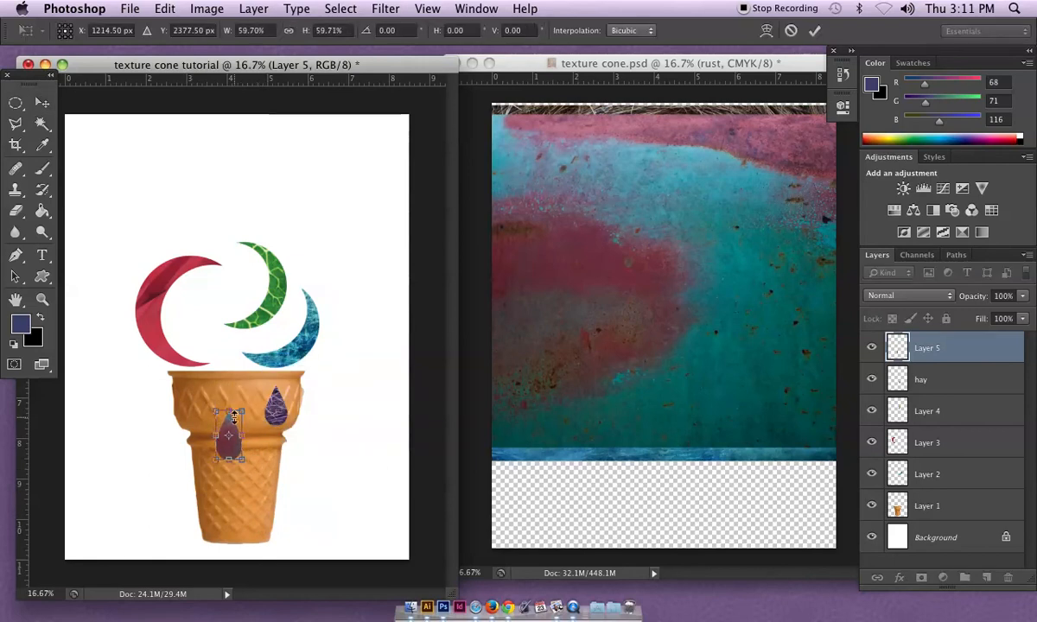
{"action": "key", "text": "Return"}
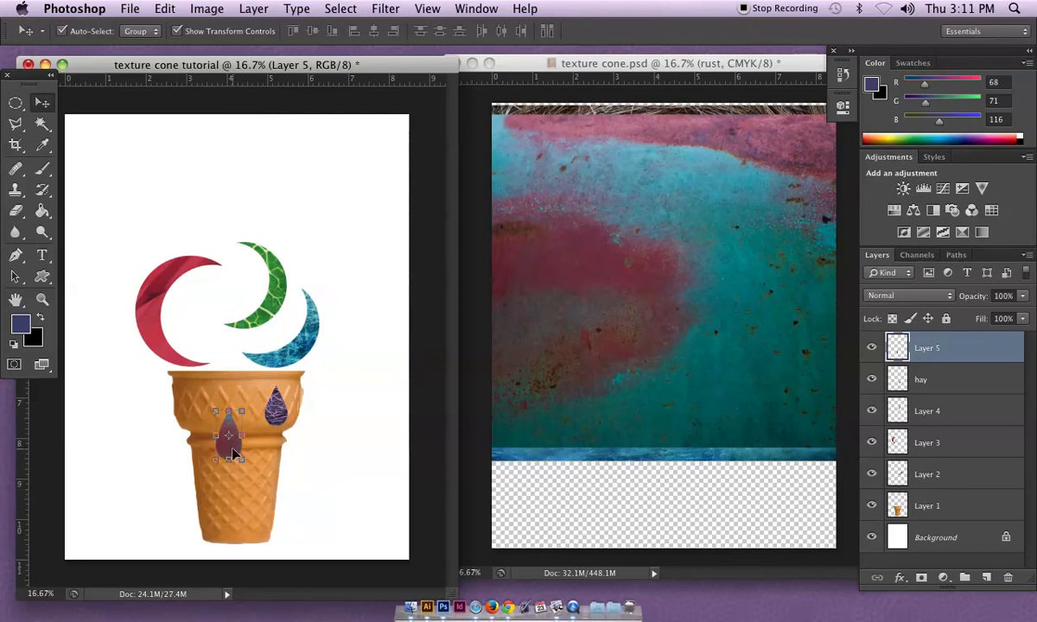
{"action": "mouse_move", "coordinate": [232, 449]}
{"action": "left_mouse_down"}
{"action": "mouse_move", "coordinate": [255, 451]}
{"action": "mouse_move", "coordinate": [222, 422]}
{"action": "mouse_move", "coordinate": [250, 408]}
{"action": "left_mouse_up"}
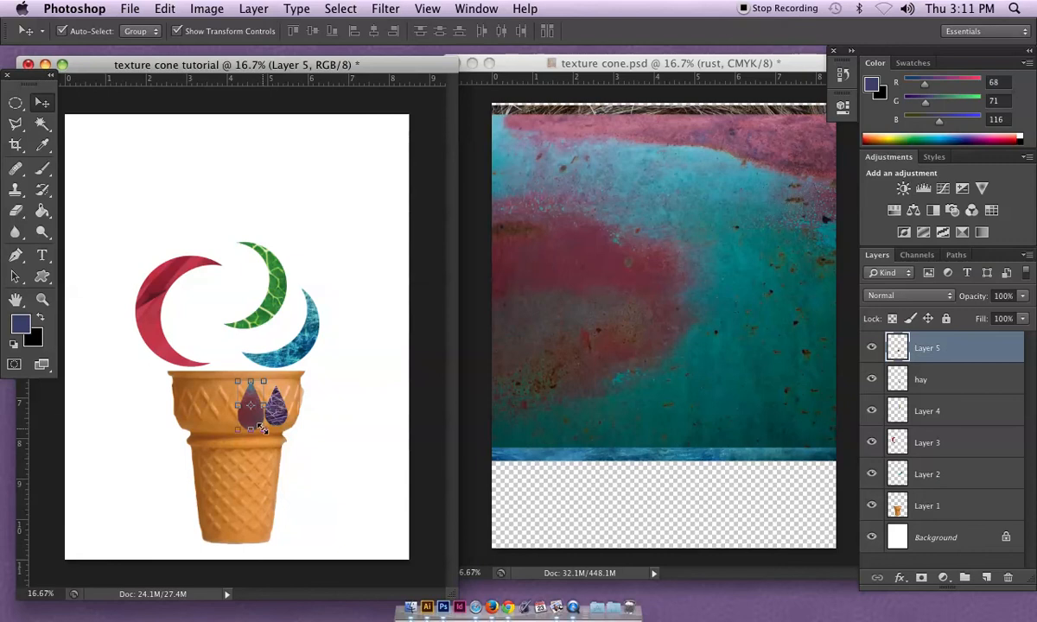
{"action": "left_click_drag", "start_coordinate": [262, 428], "coordinate": [250, 417]}
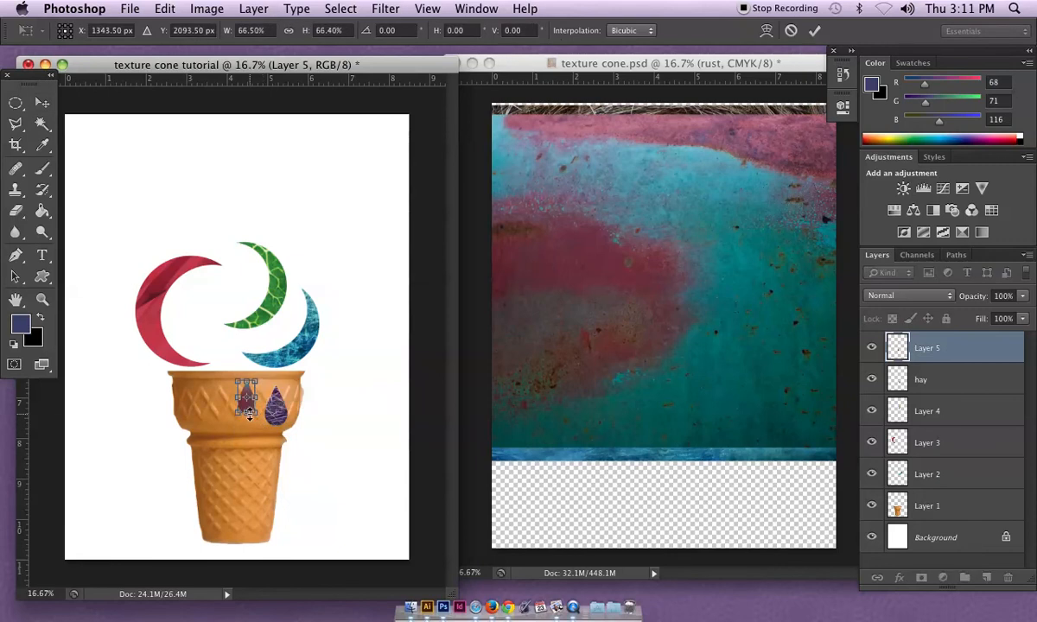
{"action": "key", "text": "Return"}
{"action": "left_click", "coordinate": [346, 482]}
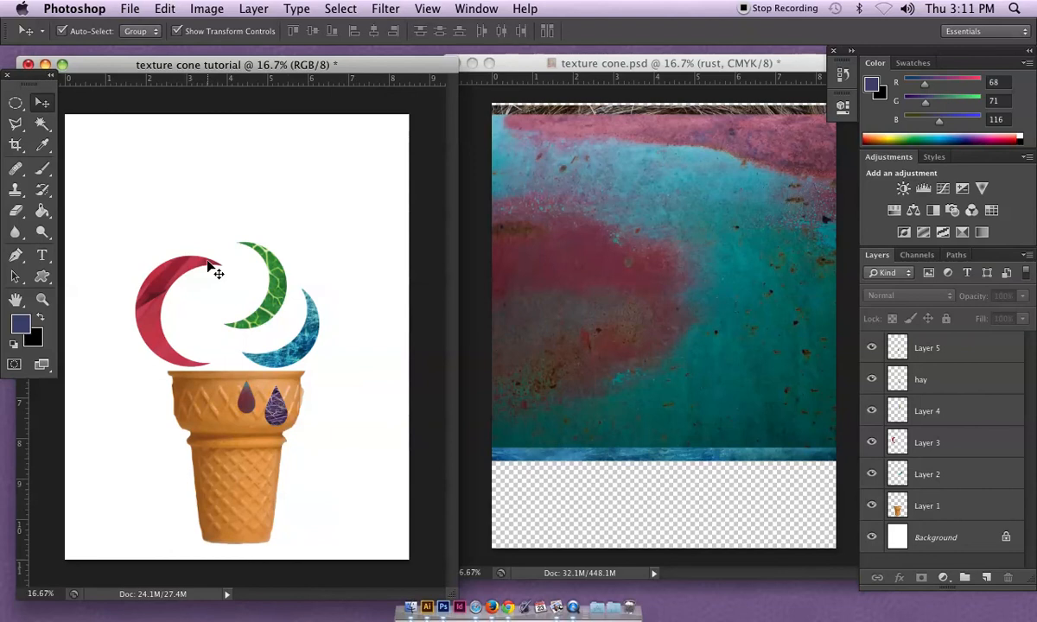
- Float the texture cone window and open texture cone example 2.psd from the desktop beside the tutorial
{"action": "left_click_drag", "start_coordinate": [644, 54], "coordinate": [432, 133]}
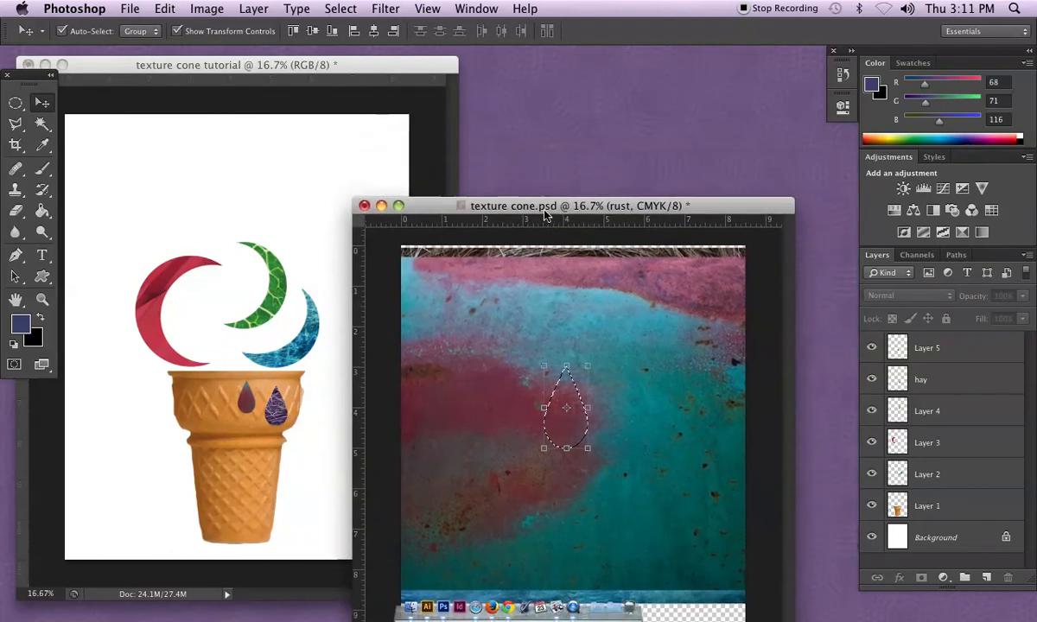
{"action": "left_click", "coordinate": [712, 242]}
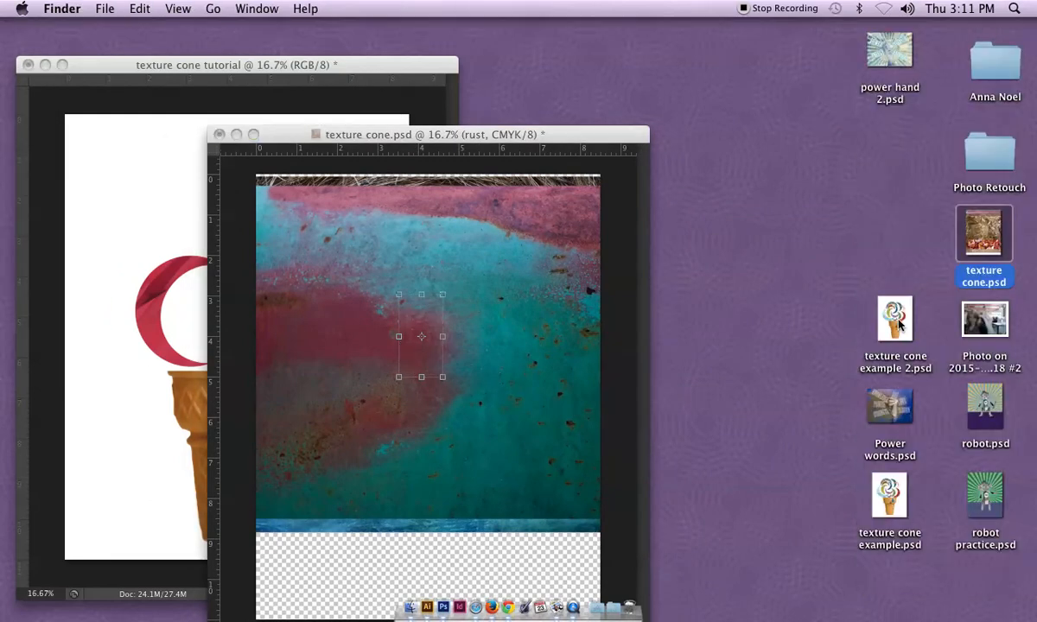
{"action": "left_click_drag", "start_coordinate": [959, 242], "coordinate": [856, 362]}
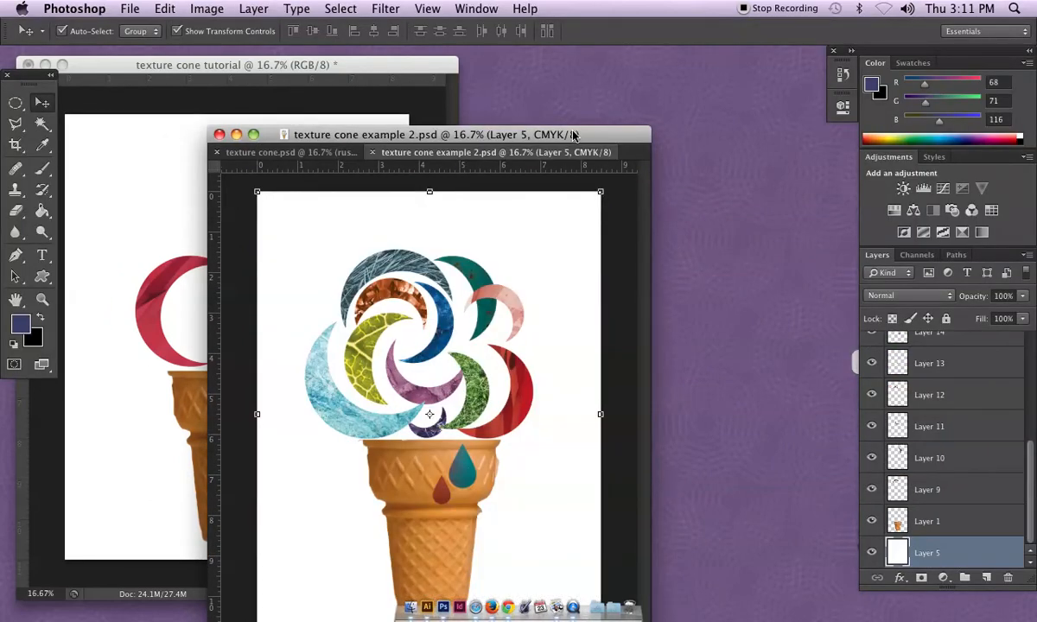
{"action": "left_click_drag", "start_coordinate": [570, 138], "coordinate": [730, 56]}
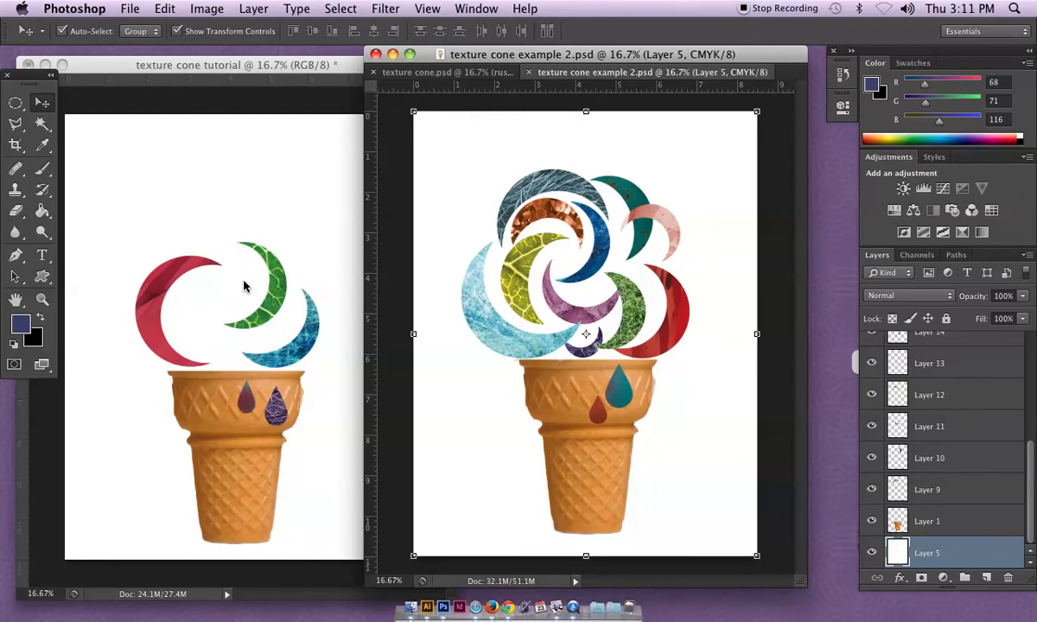